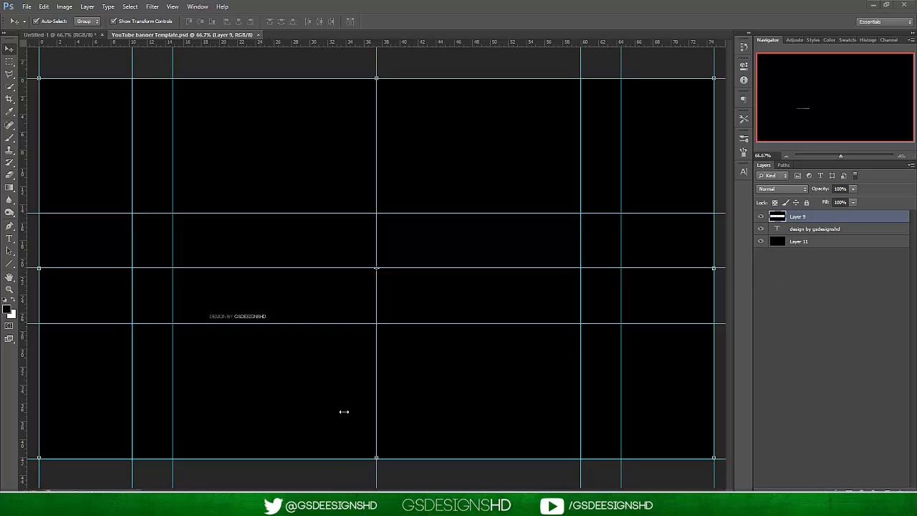
Select Layer 11 in the YouTube banner template and activate the Type tool.
click(852, 244)
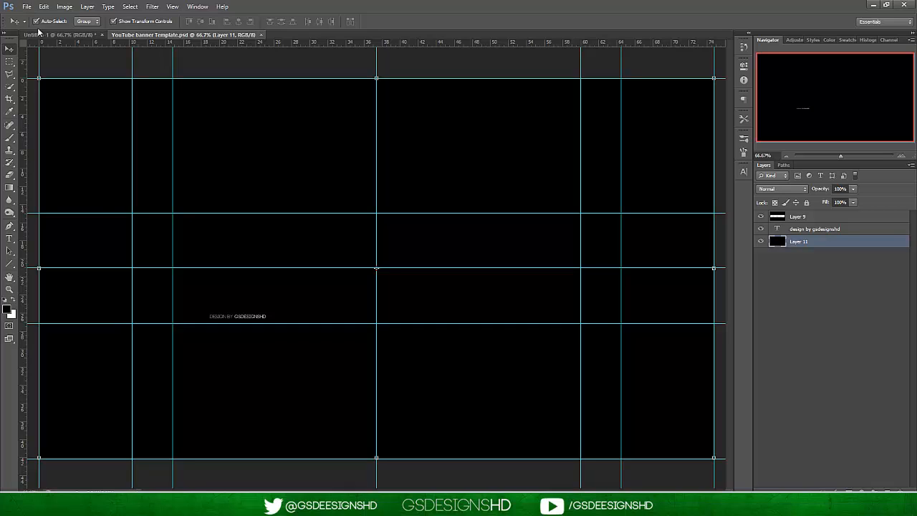
click(9, 239)
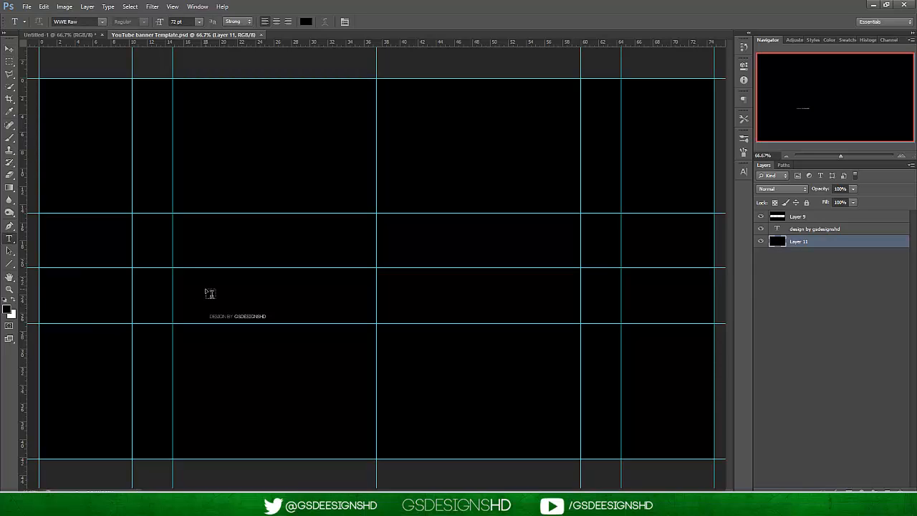
Browse the Ven Legion and FaZe Clan folders inside Client Work for an example banner to open.
click(27, 6)
click(32, 24)
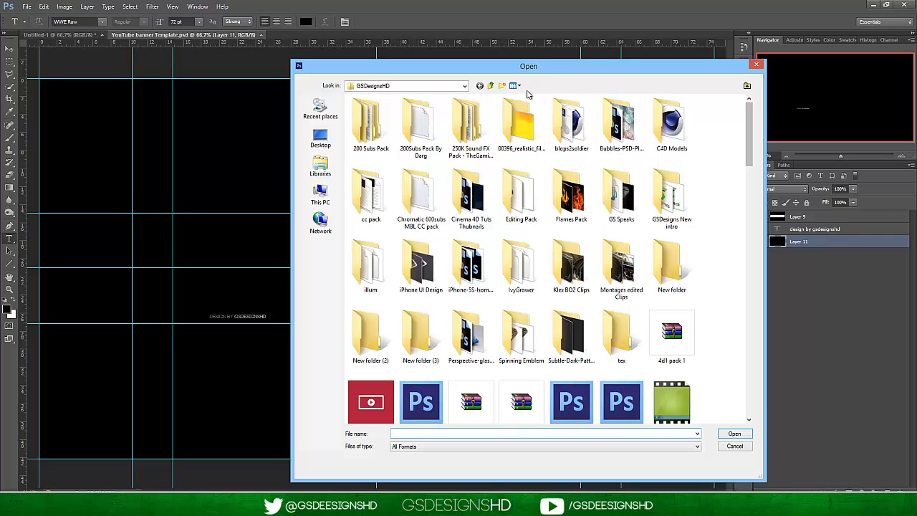
click(491, 85)
drag(750, 179, 762, 366)
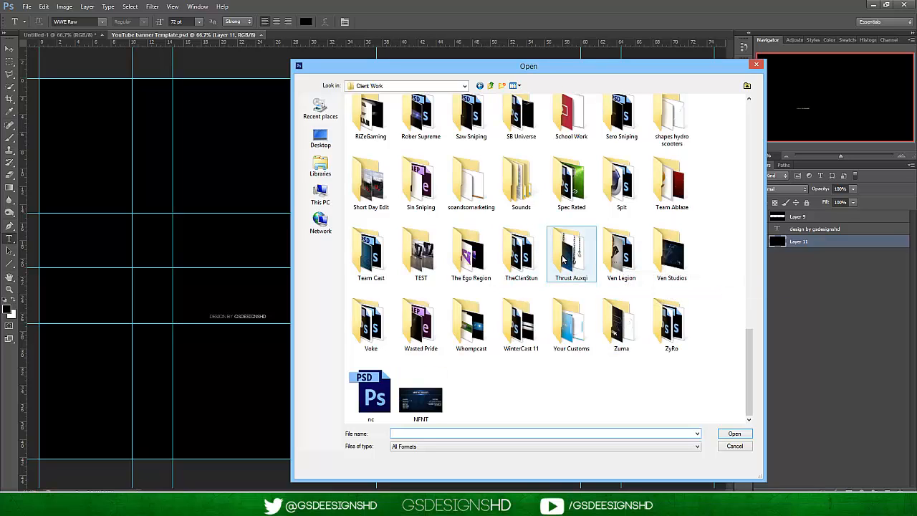
double_click(621, 257)
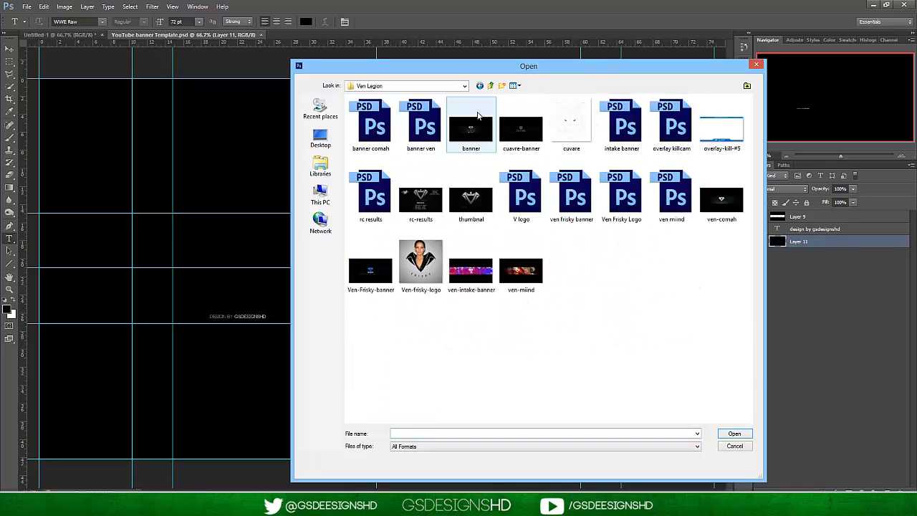
click(491, 86)
drag(753, 353, 755, 390)
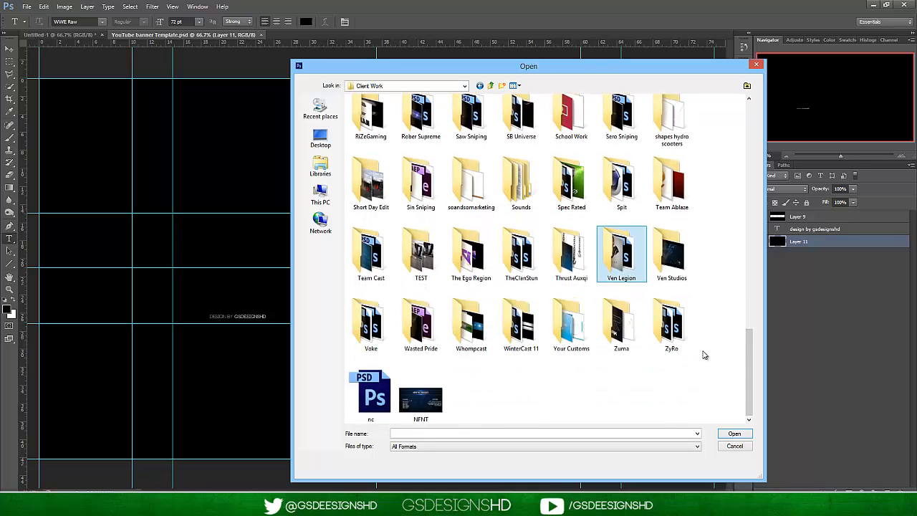
drag(750, 358, 741, 165)
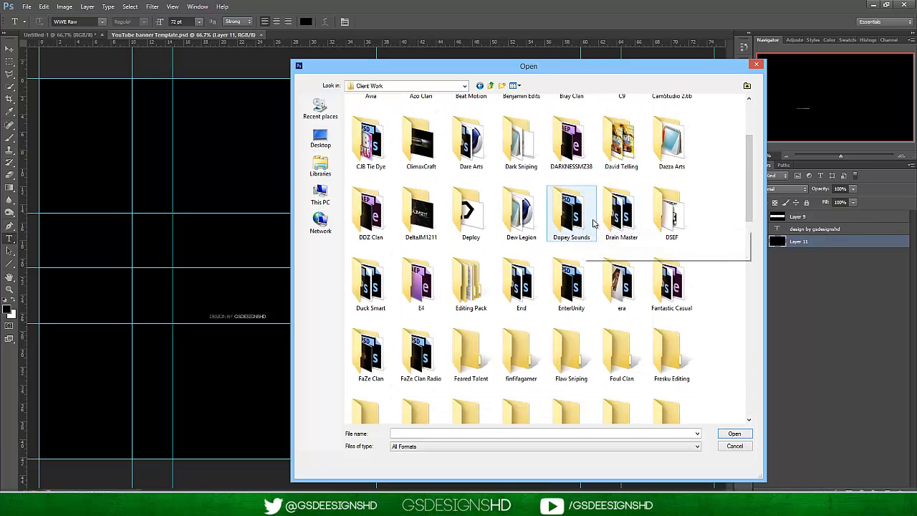
drag(747, 218, 750, 250)
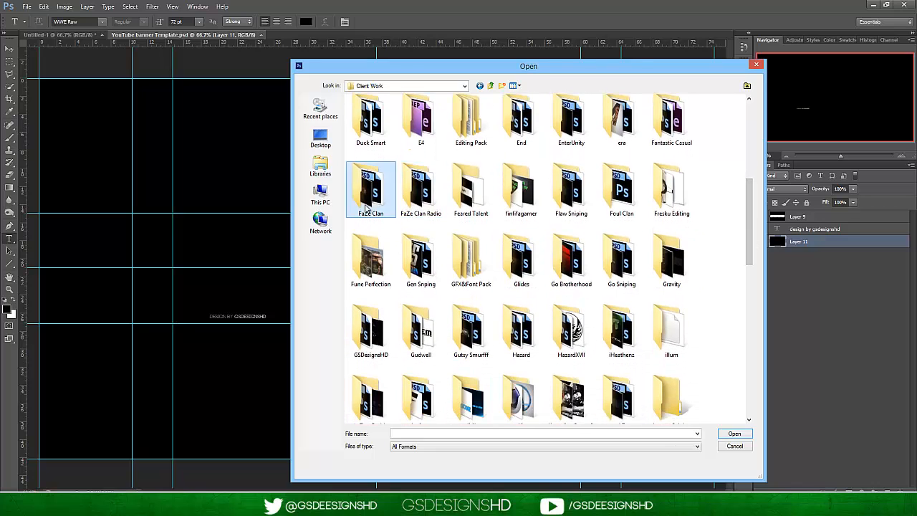
double_click(368, 192)
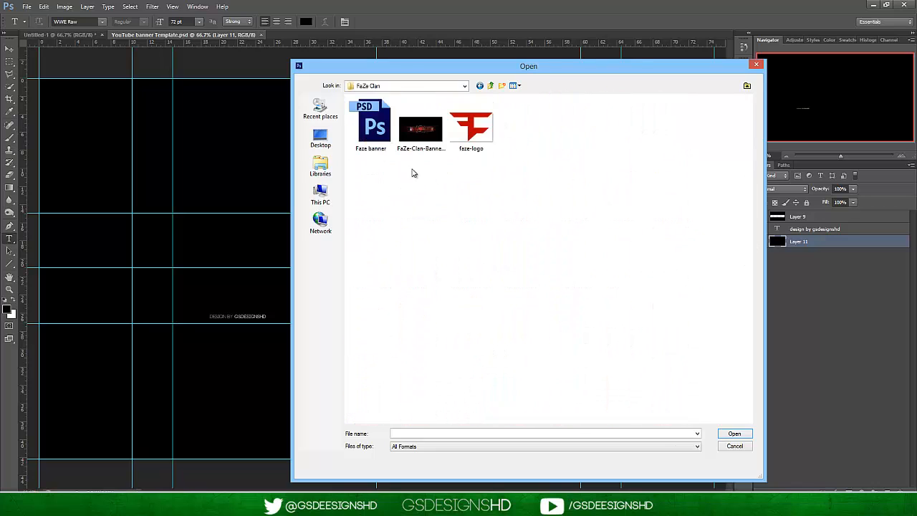
click(491, 86)
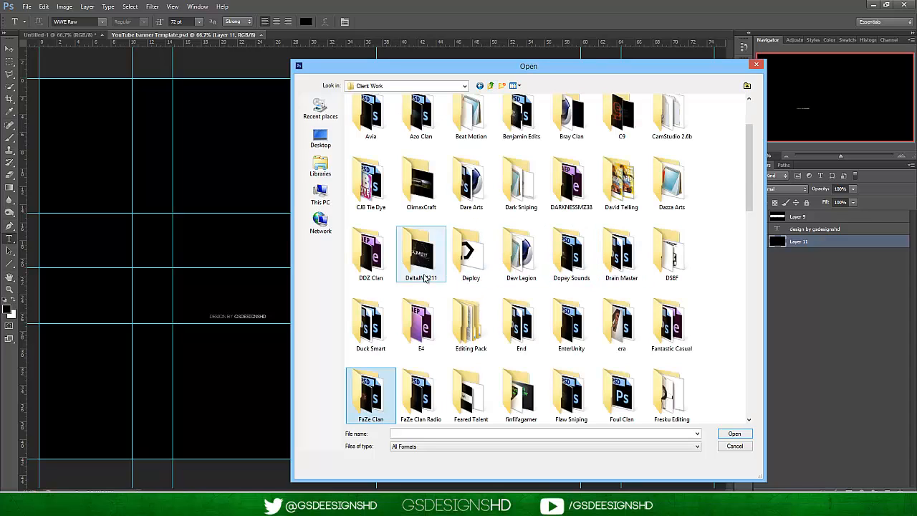
Open the banner image from the FaZe Clan Radio folder, examine its layout and close it.
double_click(423, 394)
click(391, 130)
double_click(394, 131)
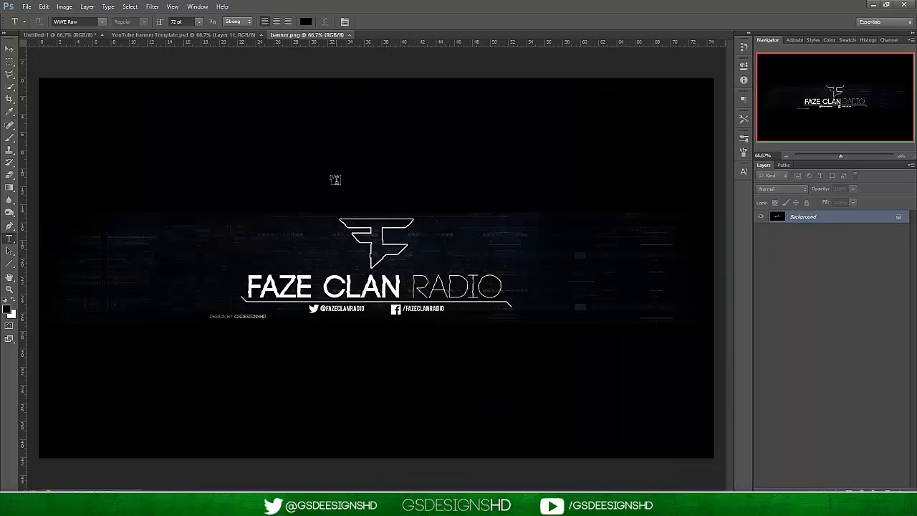
click(9, 48)
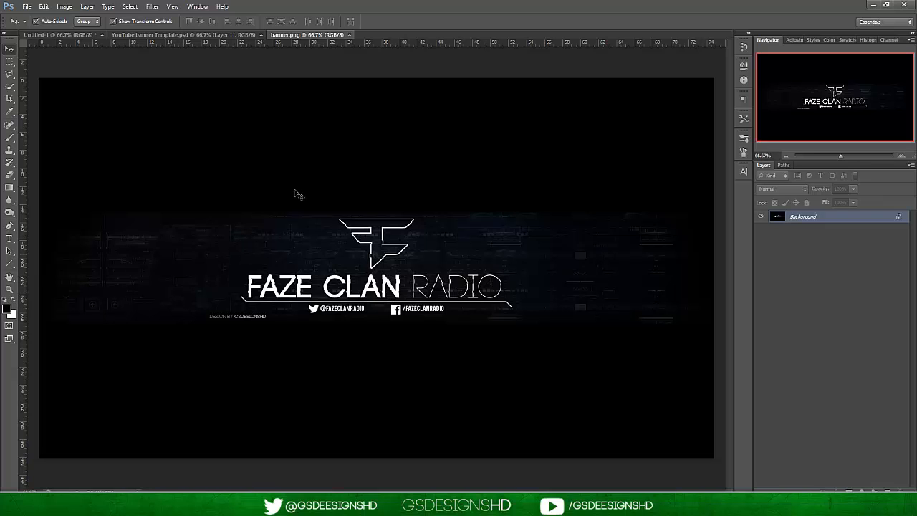
click(348, 34)
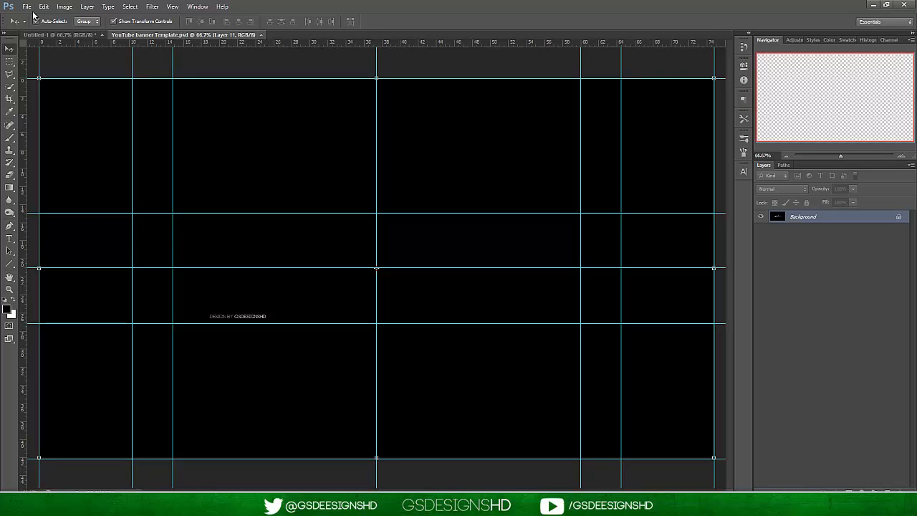
Open austin-comp-entry from the Dare Arts folder, examine the banner design and close it.
click(26, 6)
click(29, 24)
click(490, 86)
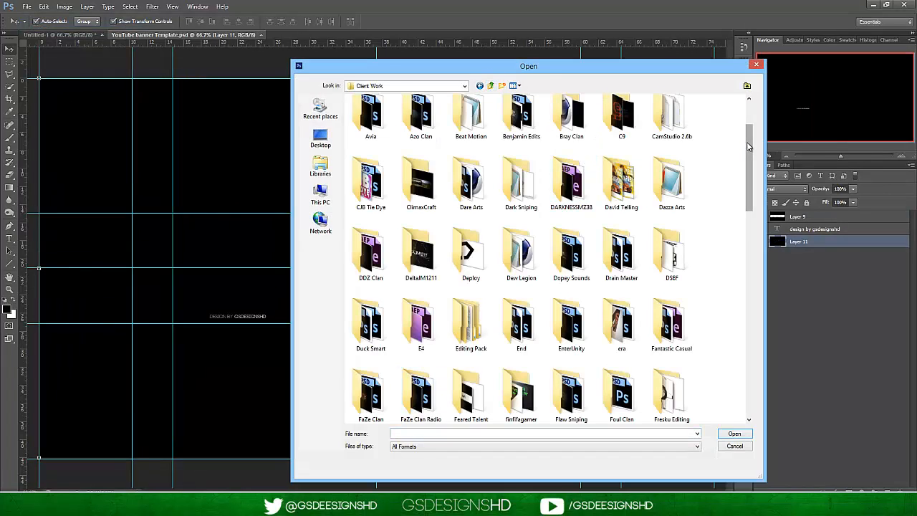
drag(749, 146, 749, 122)
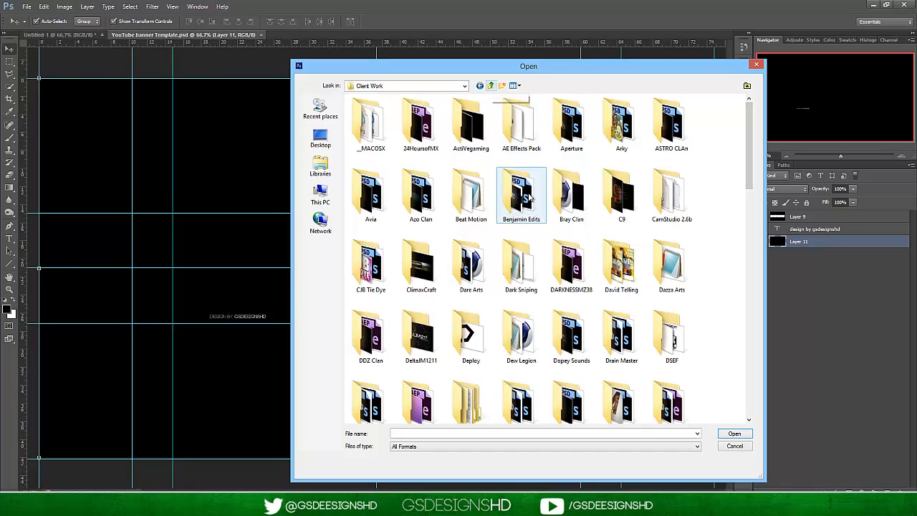
double_click(478, 258)
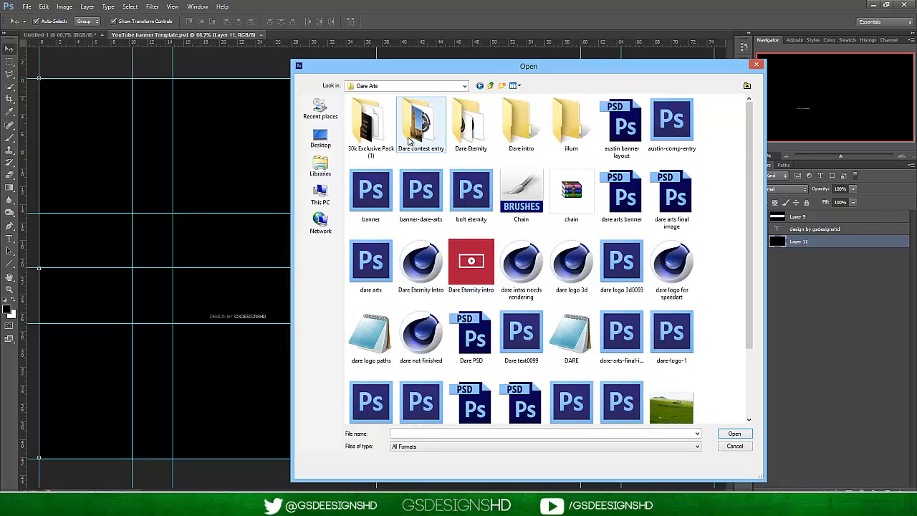
double_click(686, 129)
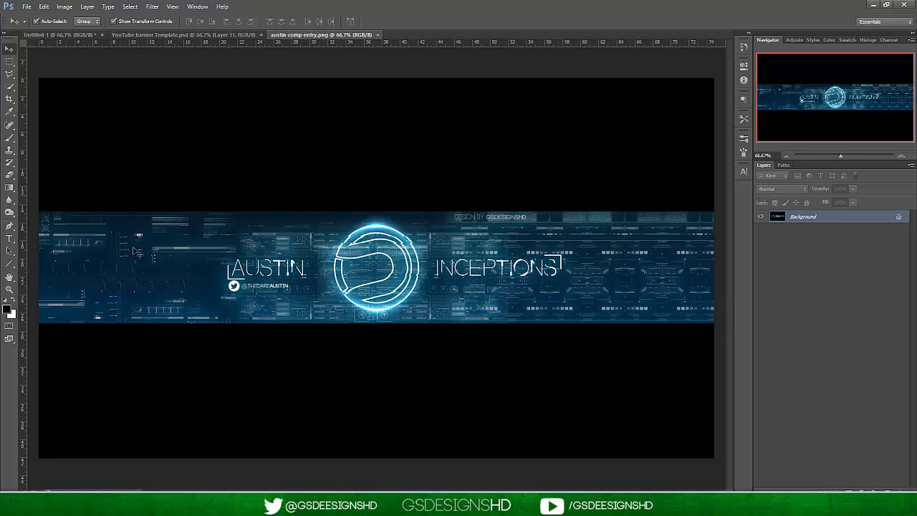
click(377, 35)
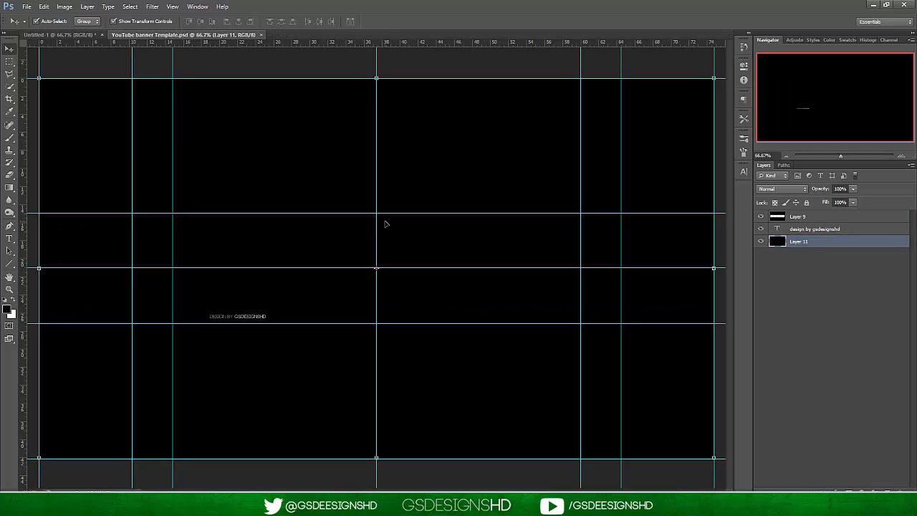
Open Nova's 0.5k Pack! (1).psd from the GSDesignsHD folder inside Client Work.
click(31, 10)
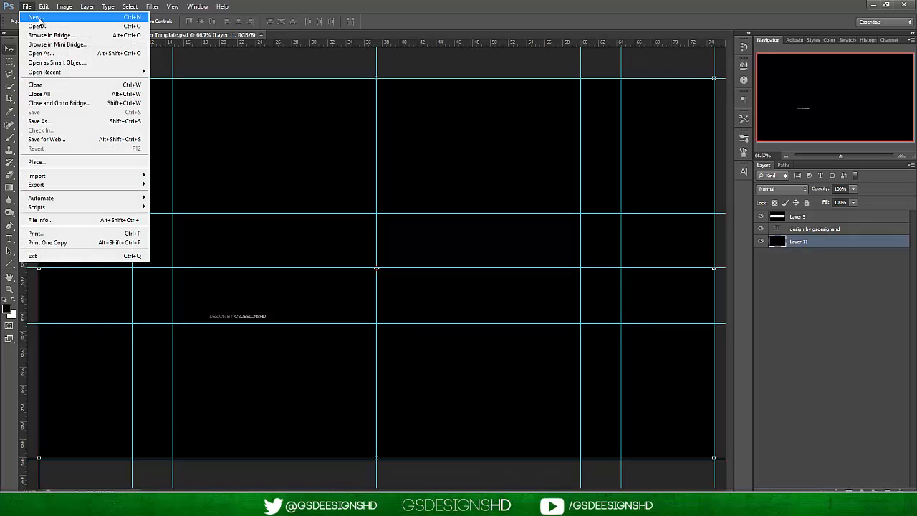
click(43, 27)
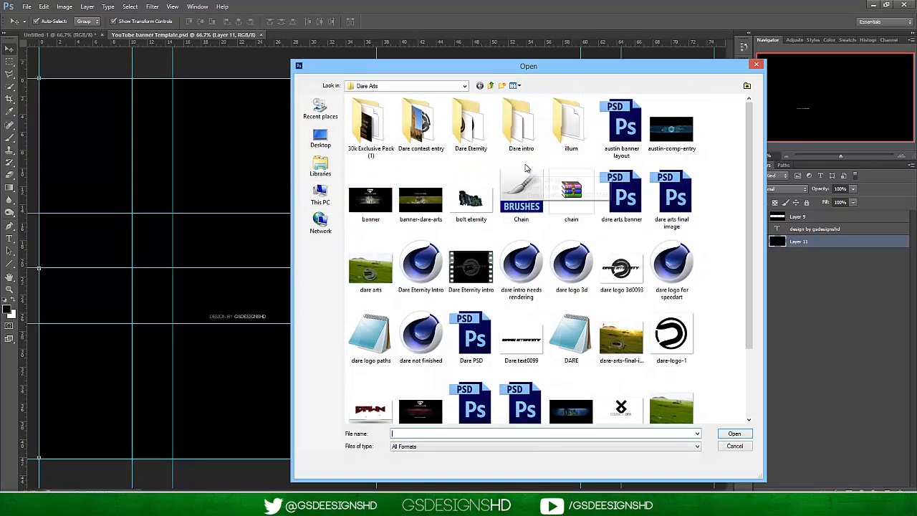
click(490, 86)
drag(749, 166, 747, 307)
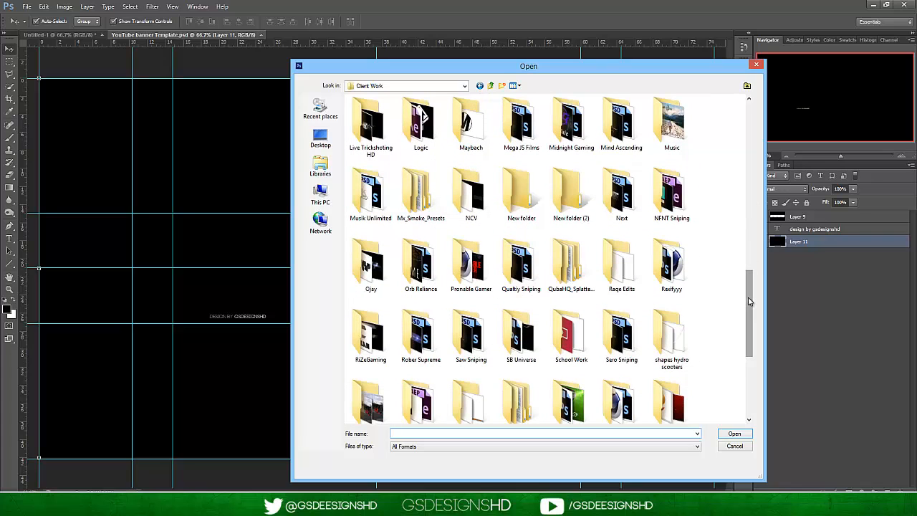
drag(749, 301, 750, 308)
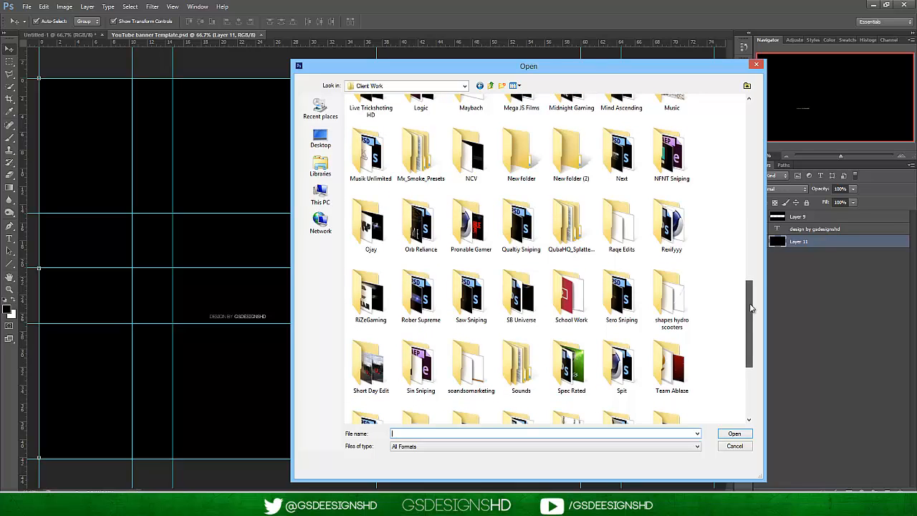
drag(751, 308, 747, 258)
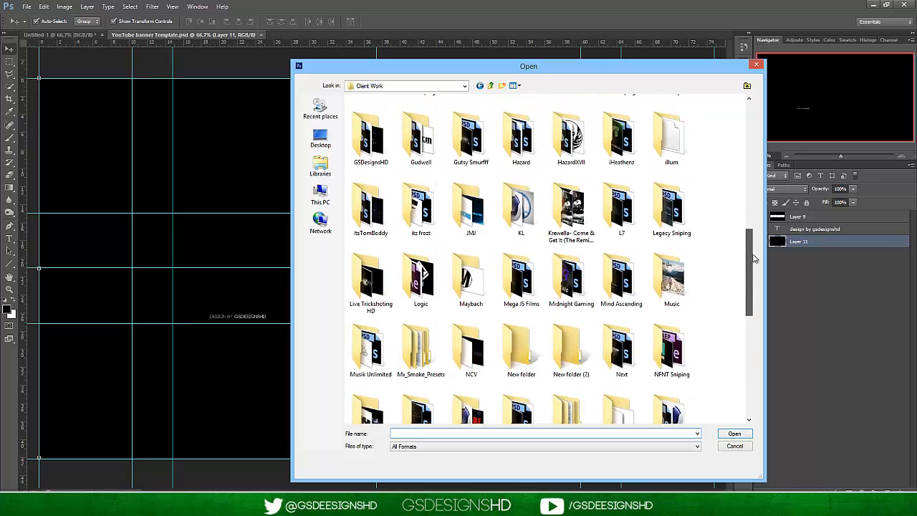
double_click(354, 140)
scroll(441, 273, down, 10)
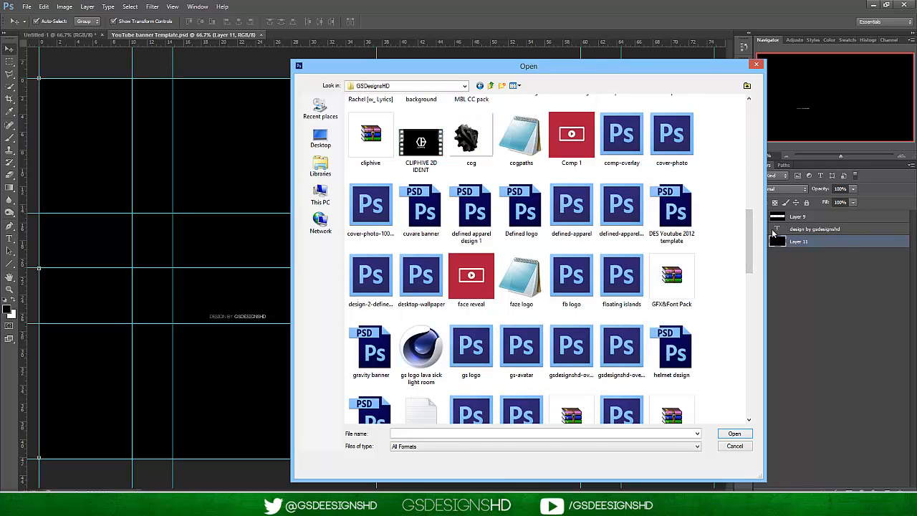
drag(753, 240, 753, 323)
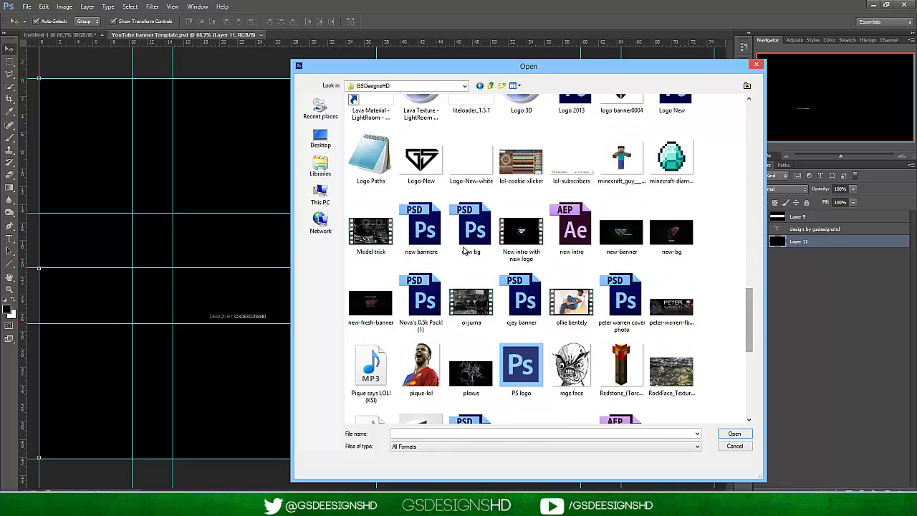
double_click(442, 293)
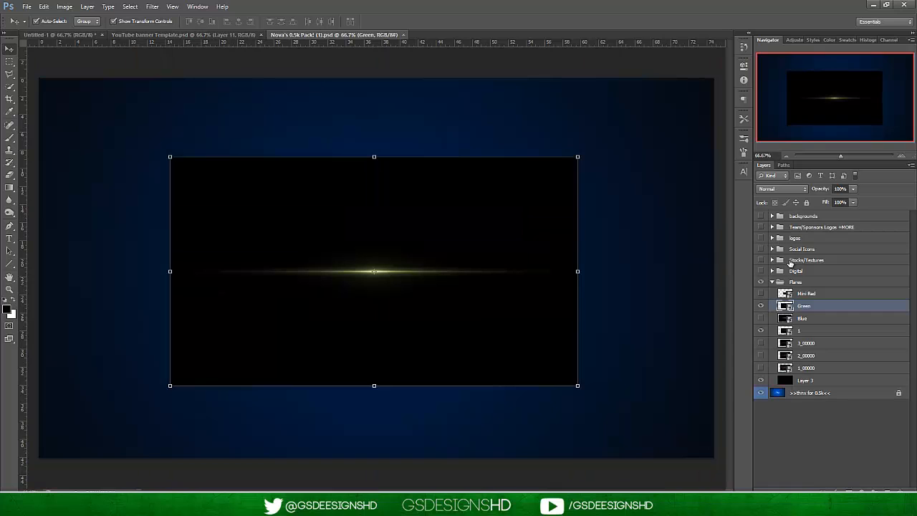
Hide the Flares group in the pack and select the Social Icons group.
click(763, 281)
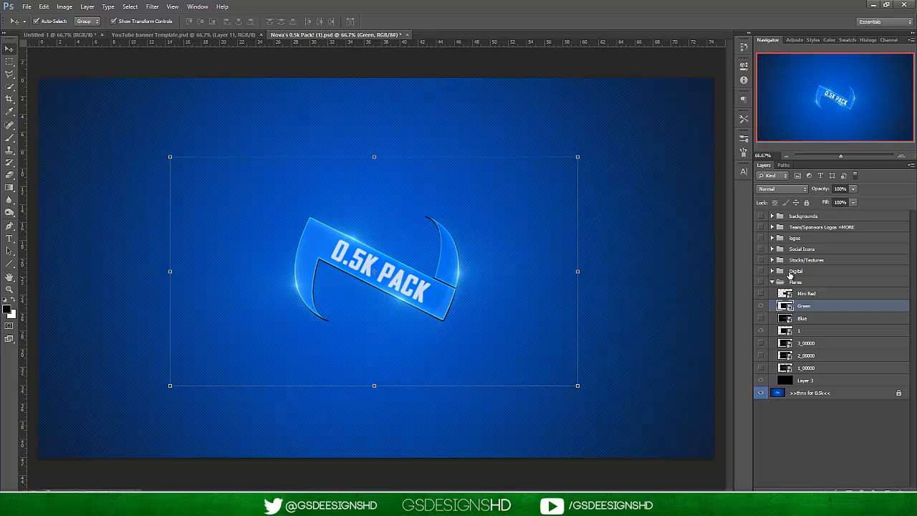
click(808, 274)
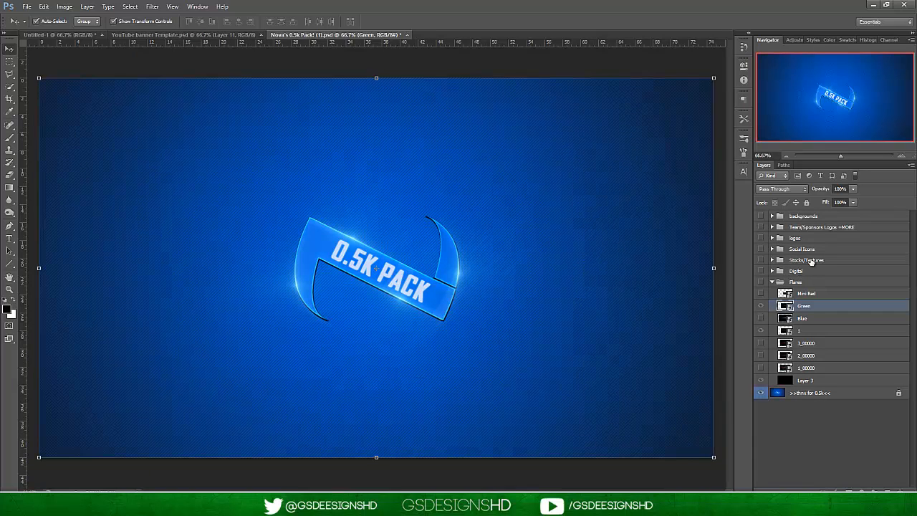
click(809, 270)
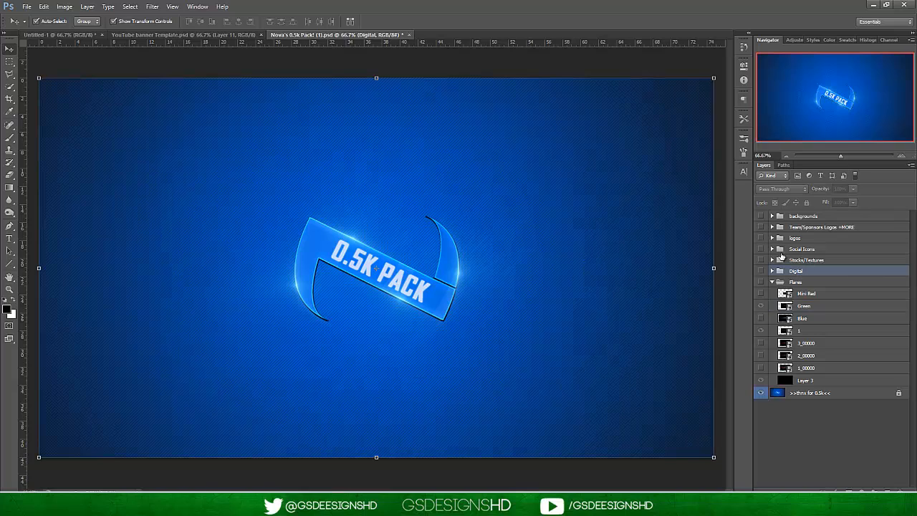
click(791, 251)
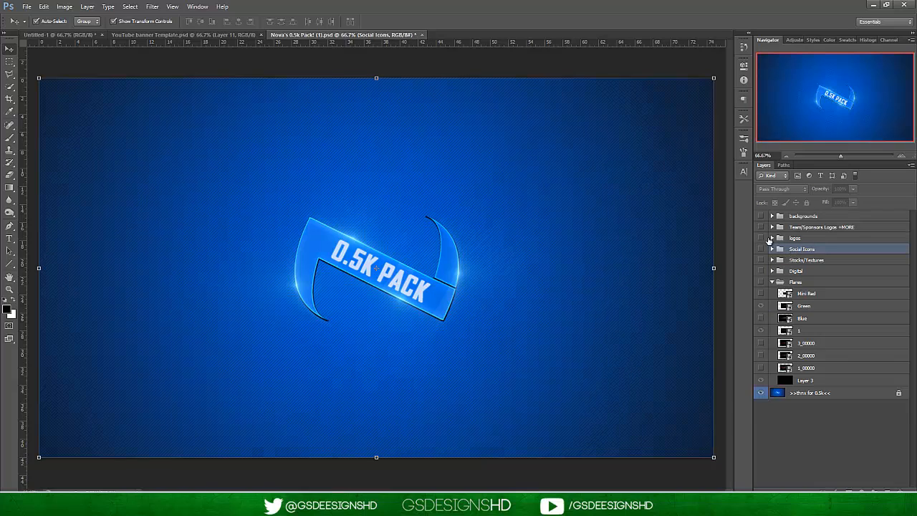
Expand the Team/Sponsors Logos +MORE and FaZe/FaZe Apparel groups, make their contents visible and hide the Red hoodie layer.
click(773, 227)
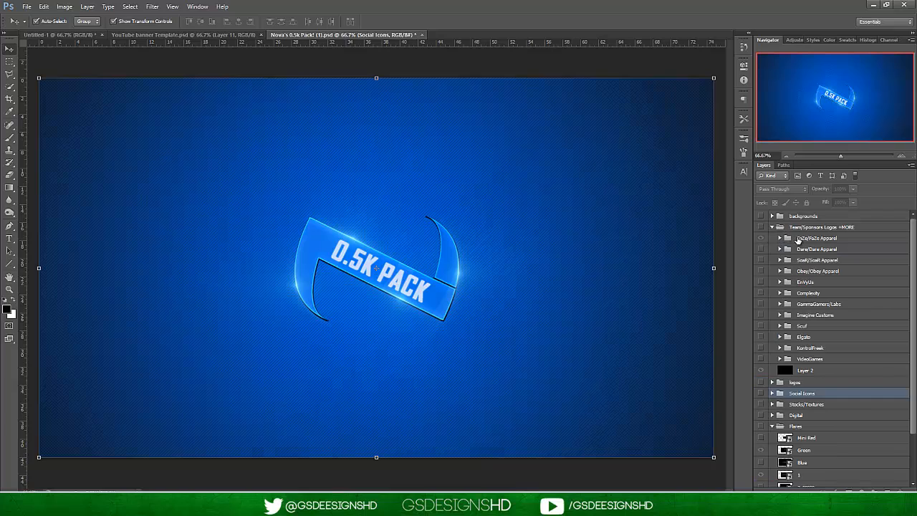
click(798, 239)
click(779, 238)
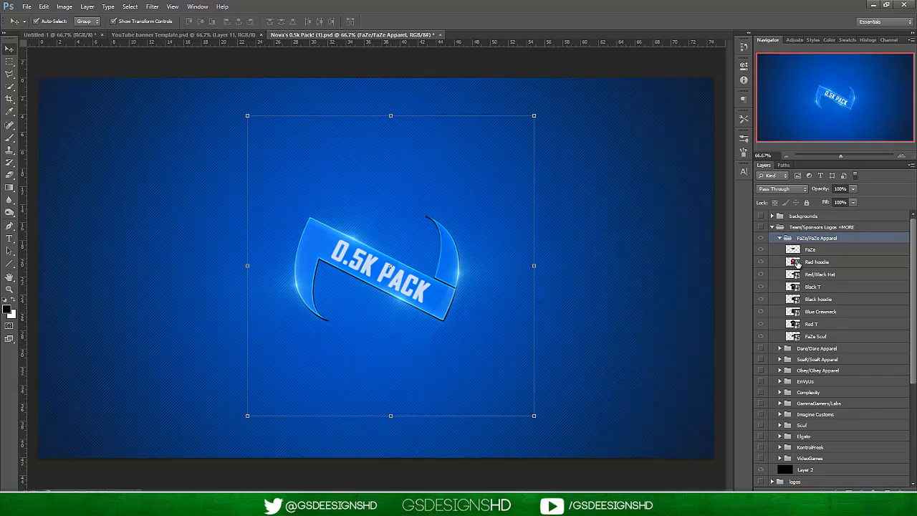
click(796, 263)
click(762, 264)
click(762, 265)
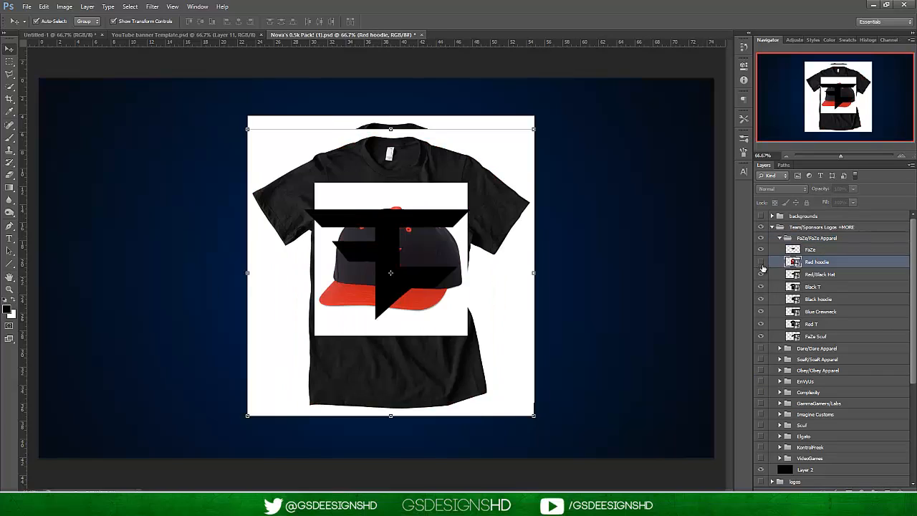
Collapse the FaZe/FaZe Apparel group and show the EnVyUs group within Team/Sponsors Logos +MORE.
click(780, 238)
click(772, 228)
click(772, 227)
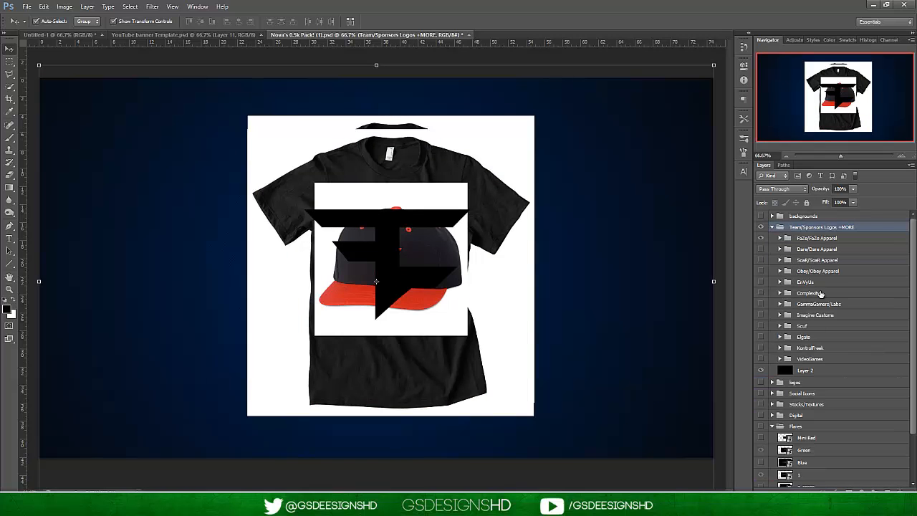
click(761, 282)
click(776, 283)
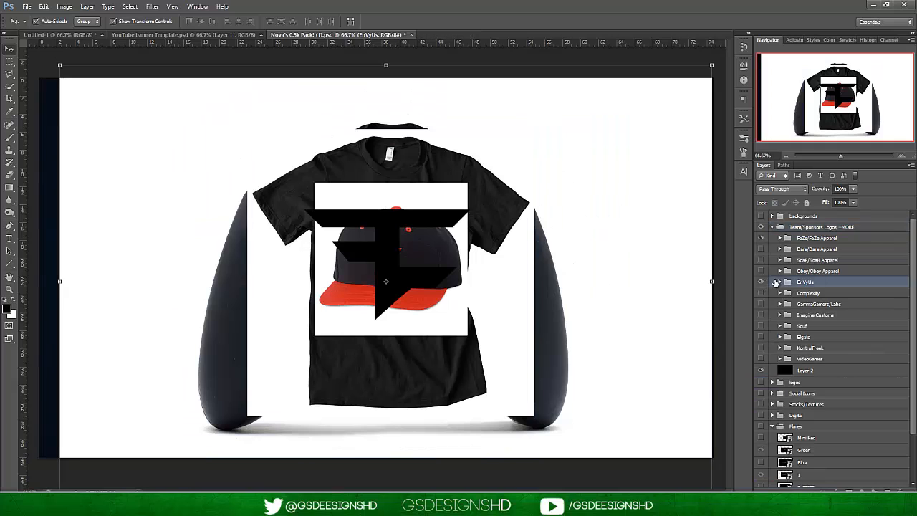
View the EnVyUs controller artwork with FaZe/FaZe Apparel and footer_nv copy hidden, then hide Team/Sponsors Logos +MORE and collapse EnVyUs.
click(780, 282)
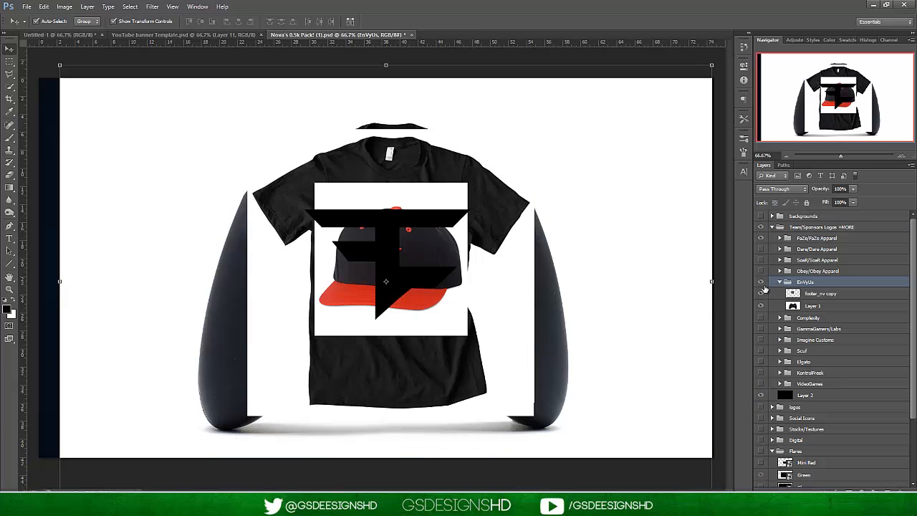
click(761, 228)
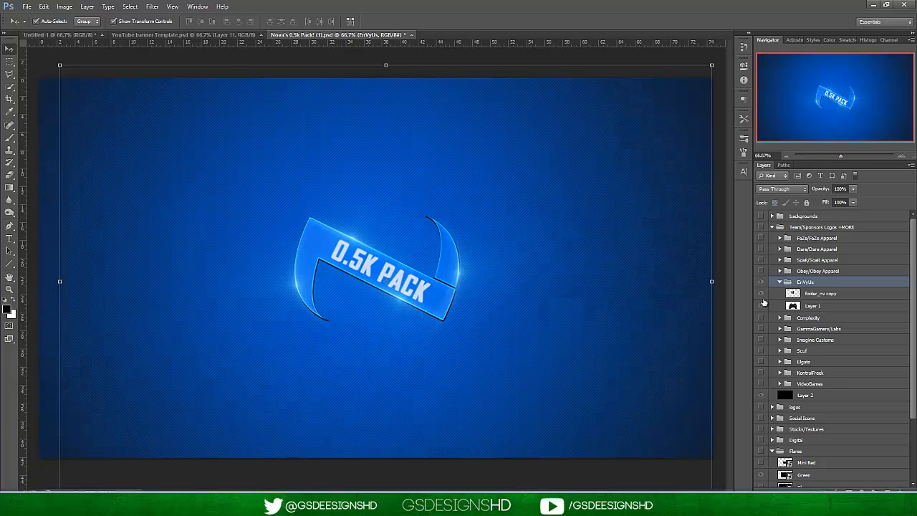
click(762, 305)
click(761, 306)
click(761, 305)
click(762, 294)
drag(310, 254, 304, 242)
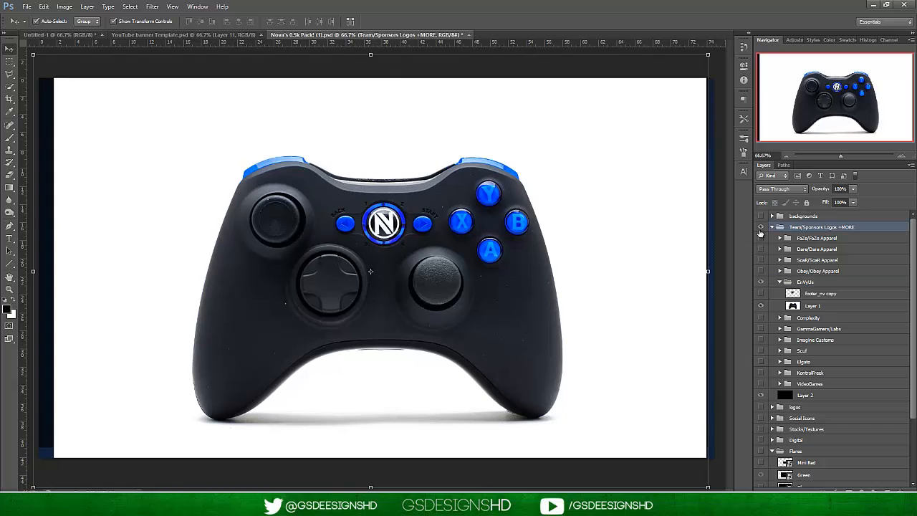
click(761, 227)
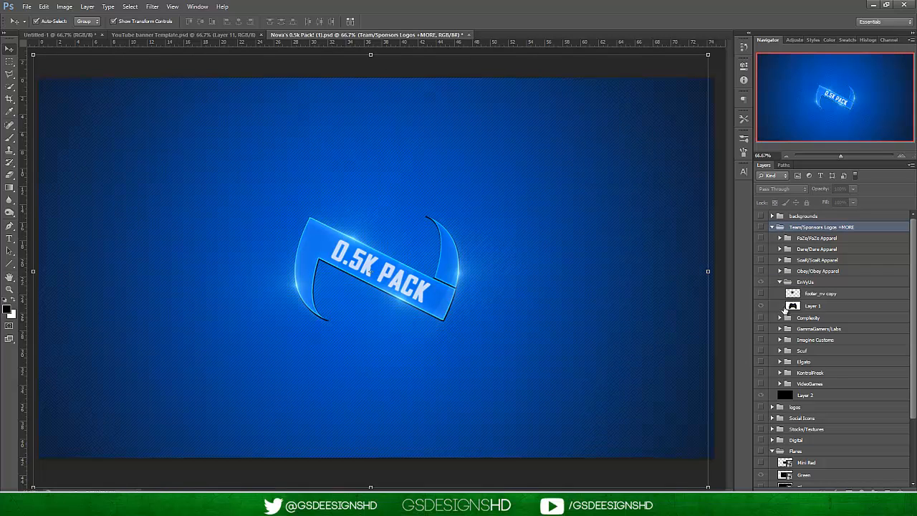
click(781, 282)
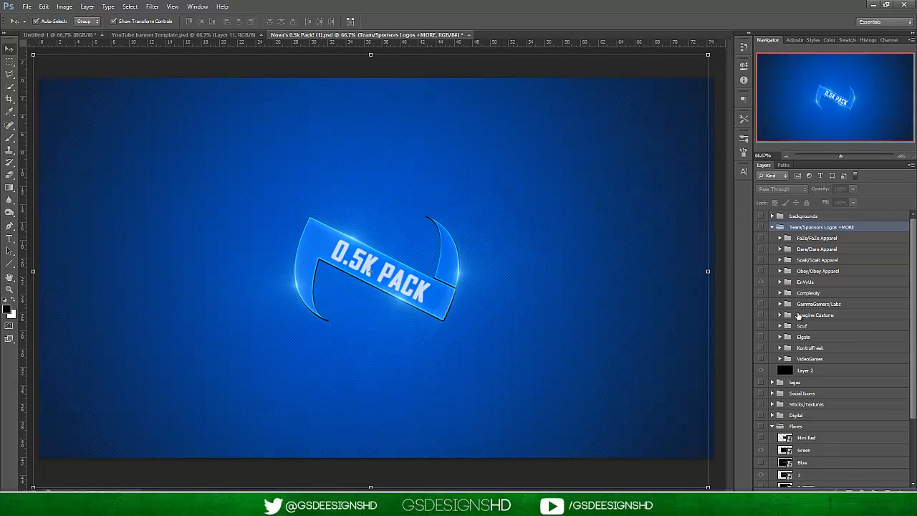
Examine the GammaGamers/Labs group's logo and products with EnVyUs hidden, then collapse and hide the GammaGamers/Labs group.
click(808, 307)
click(780, 305)
click(759, 316)
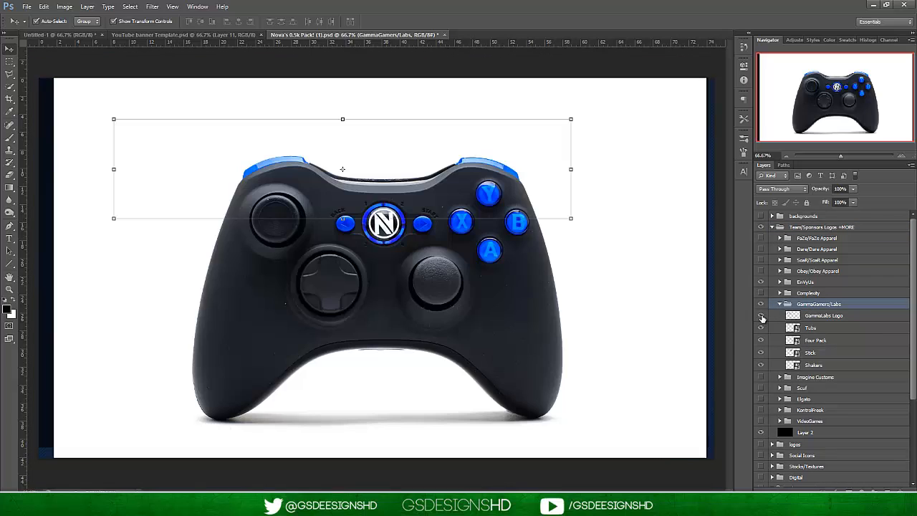
click(761, 316)
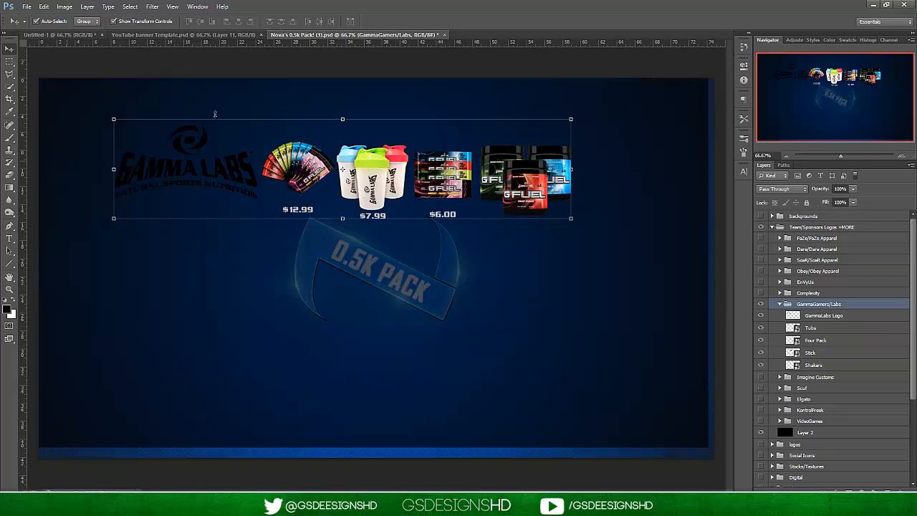
click(811, 327)
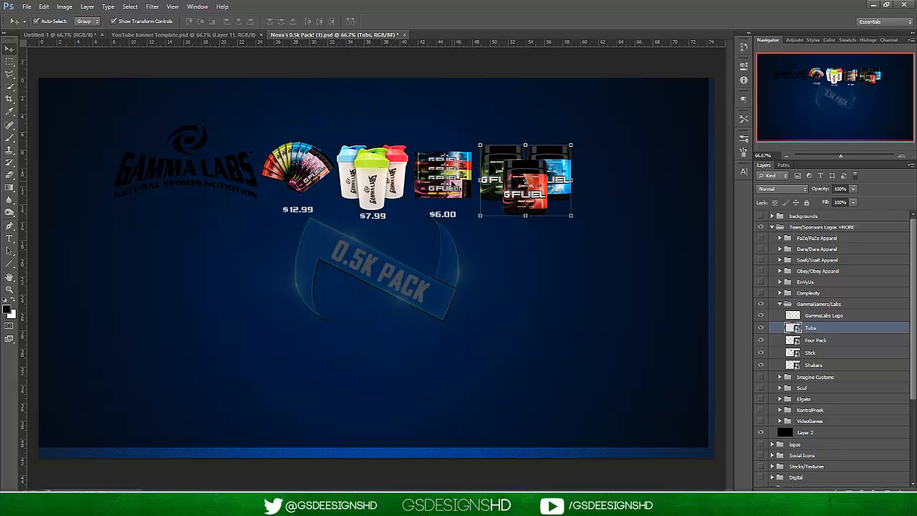
click(778, 304)
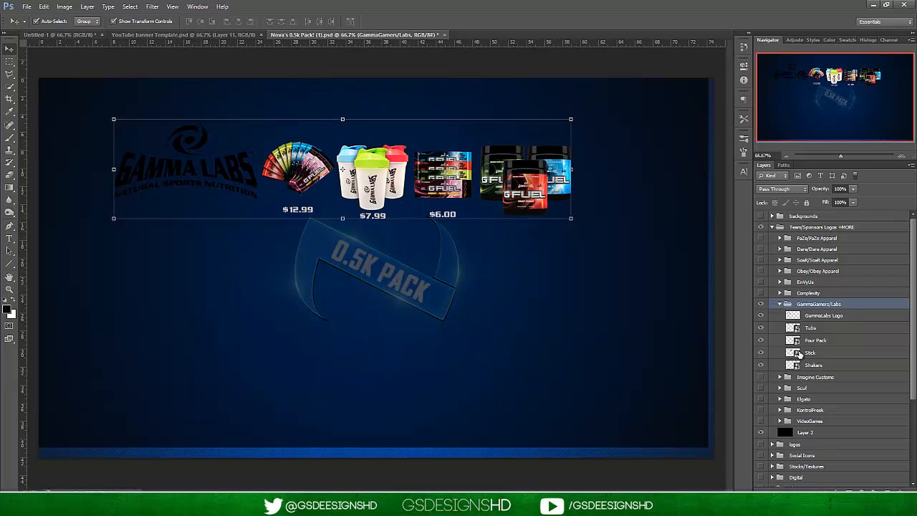
click(780, 304)
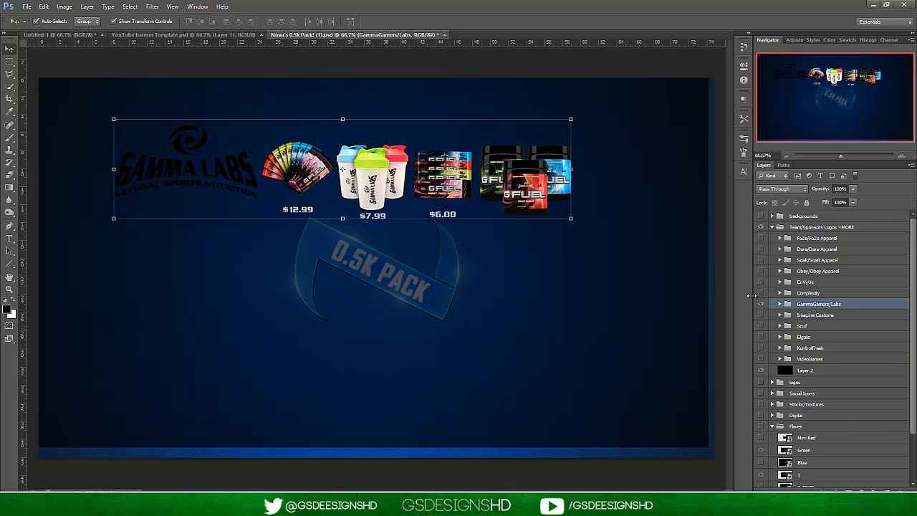
click(761, 304)
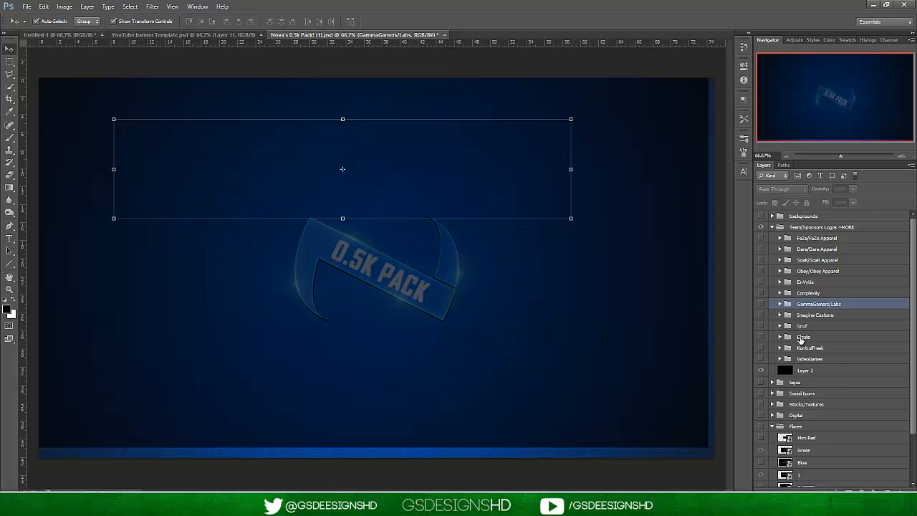
Collapse the Flares group, expand the Digital group and select layers digital 1 through digital 5.
click(800, 327)
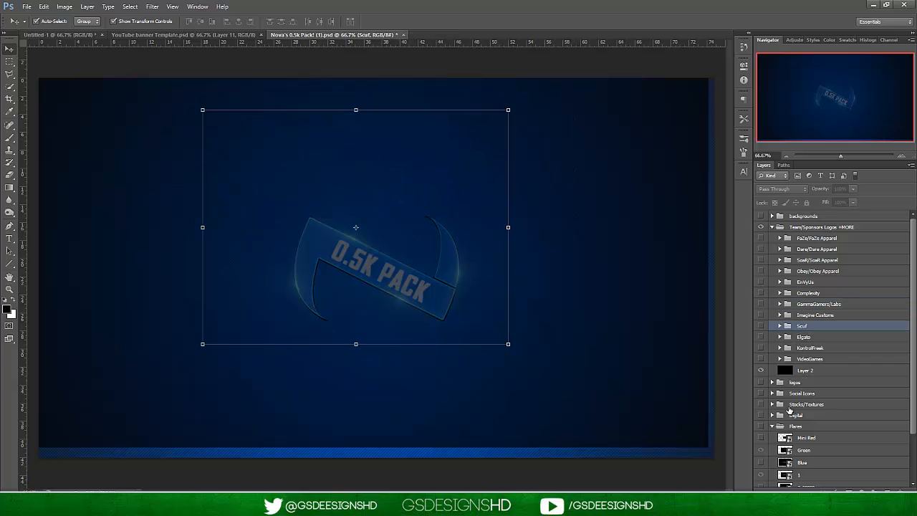
click(772, 426)
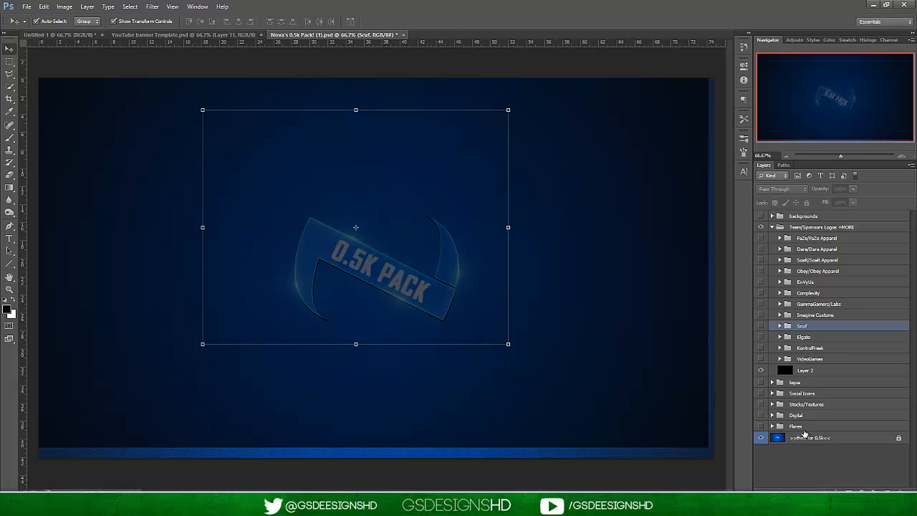
click(779, 415)
click(772, 416)
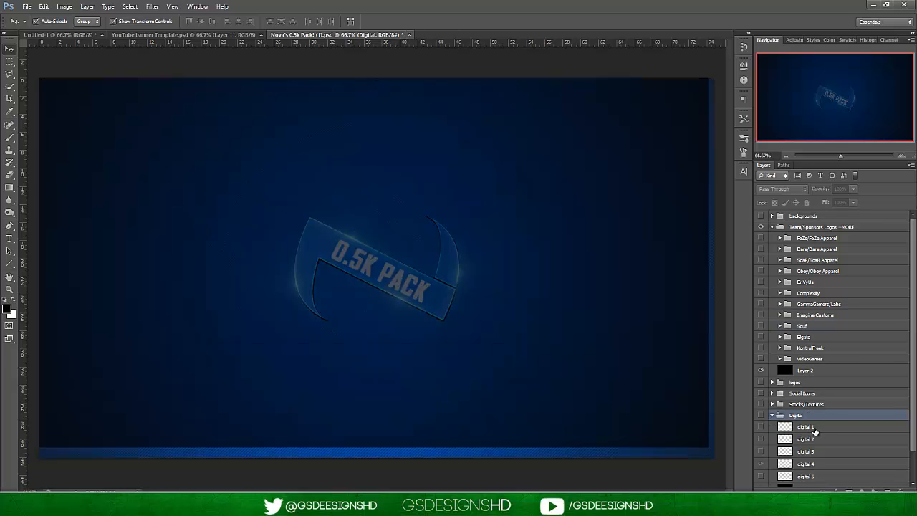
click(814, 427)
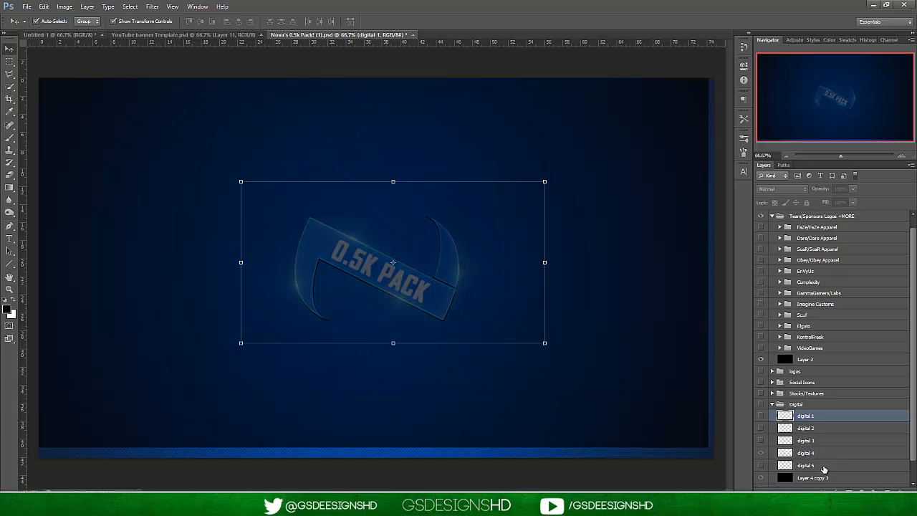
shift+click(824, 467)
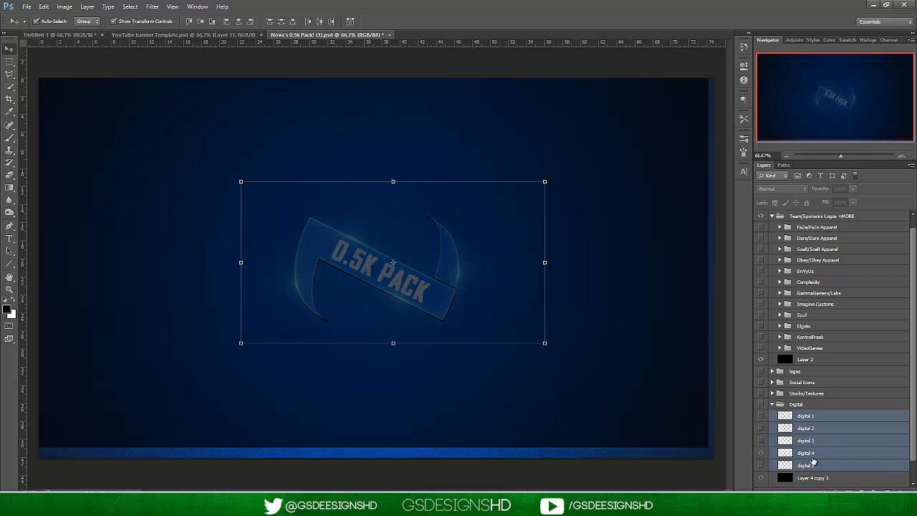
Duplicate the selected digital layers into YouTube banner Template.psd and make all five visible in that document.
right_click(818, 435)
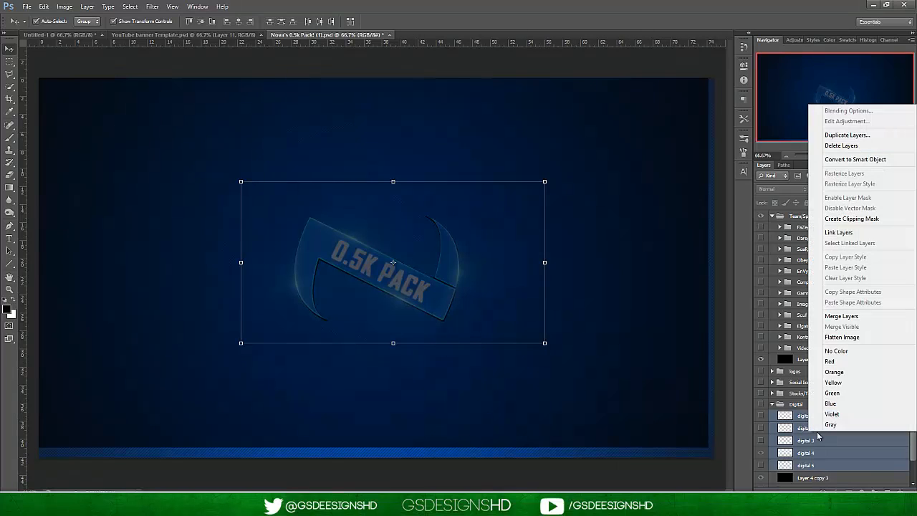
click(835, 136)
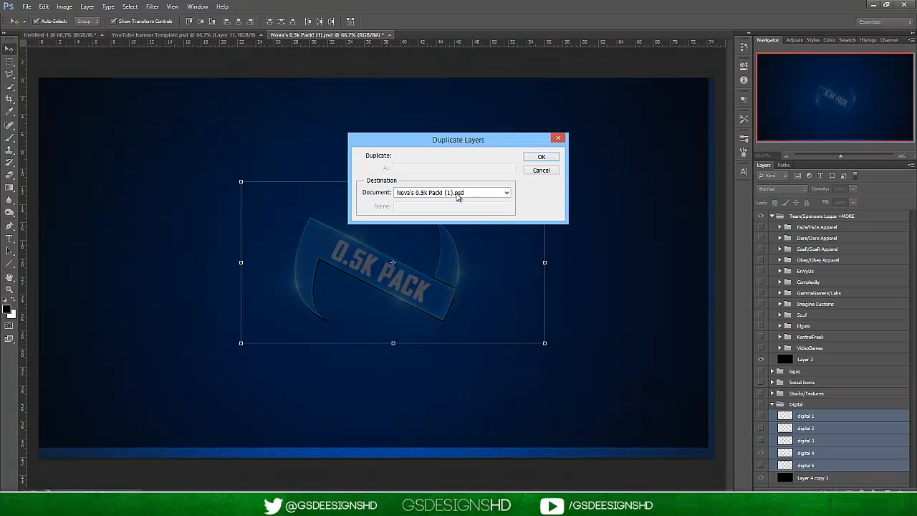
click(458, 196)
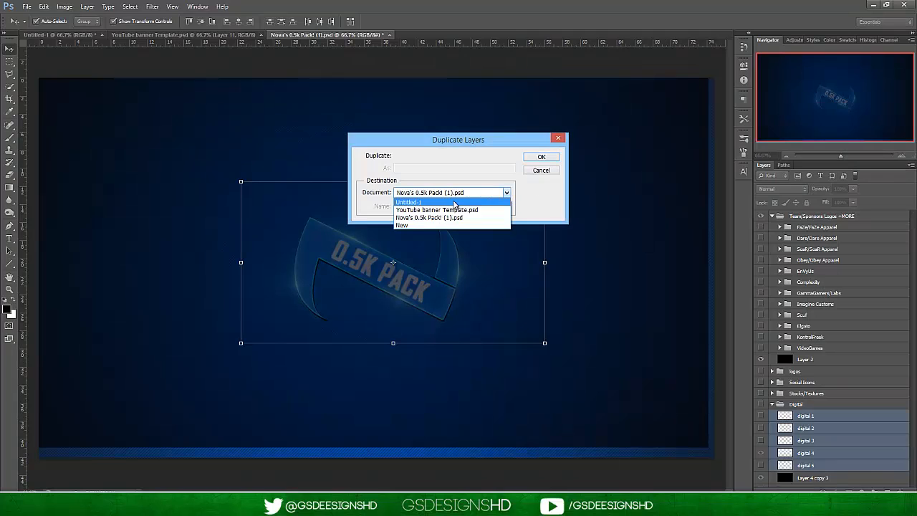
click(487, 210)
click(542, 157)
click(180, 36)
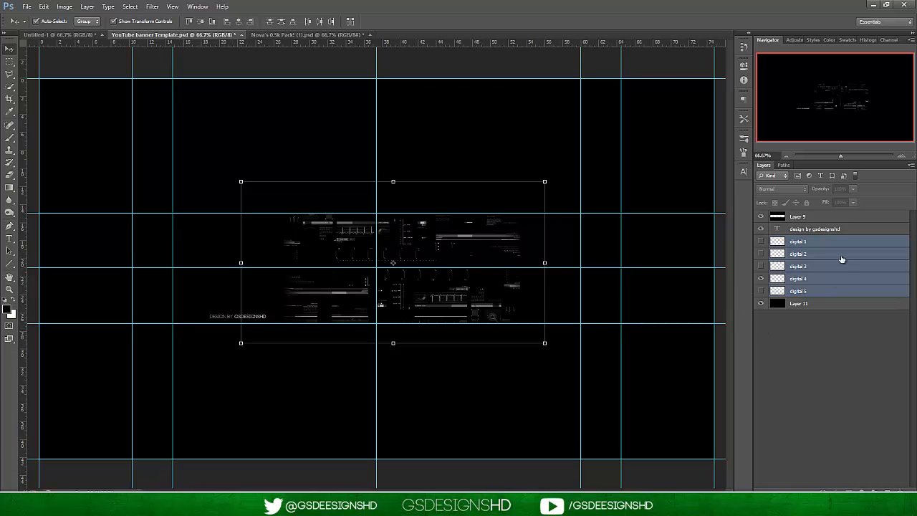
drag(760, 245, 761, 291)
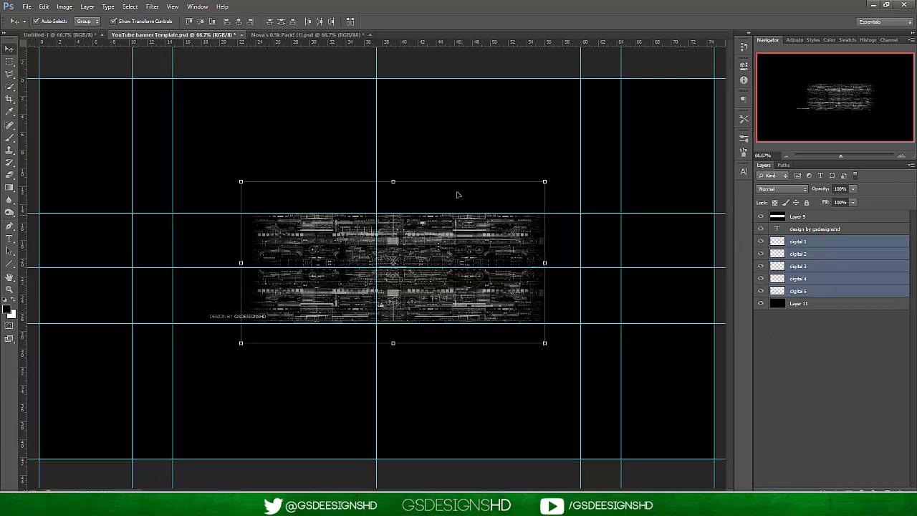
Move the digital 1 layer to the right end of the banner's middle band, at about X 1940 px, Y 598 px.
click(833, 242)
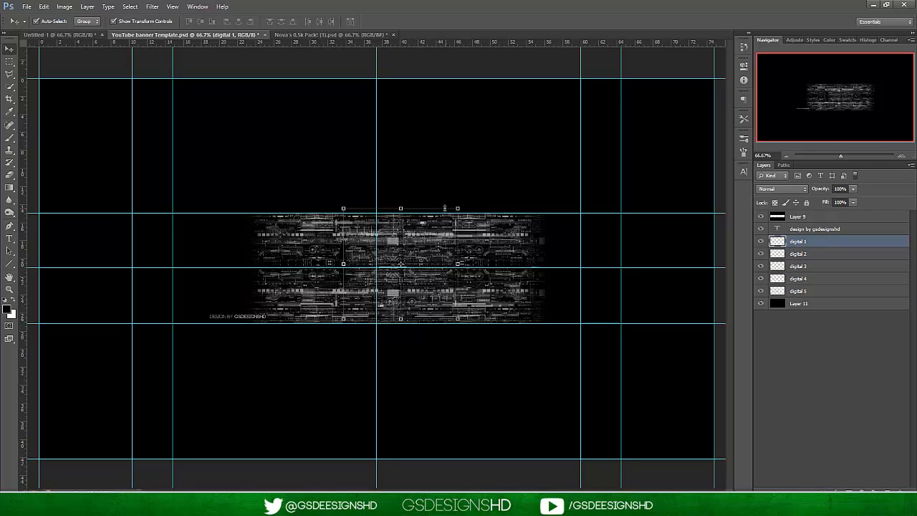
key(ctrl+t)
drag(445, 222, 676, 243)
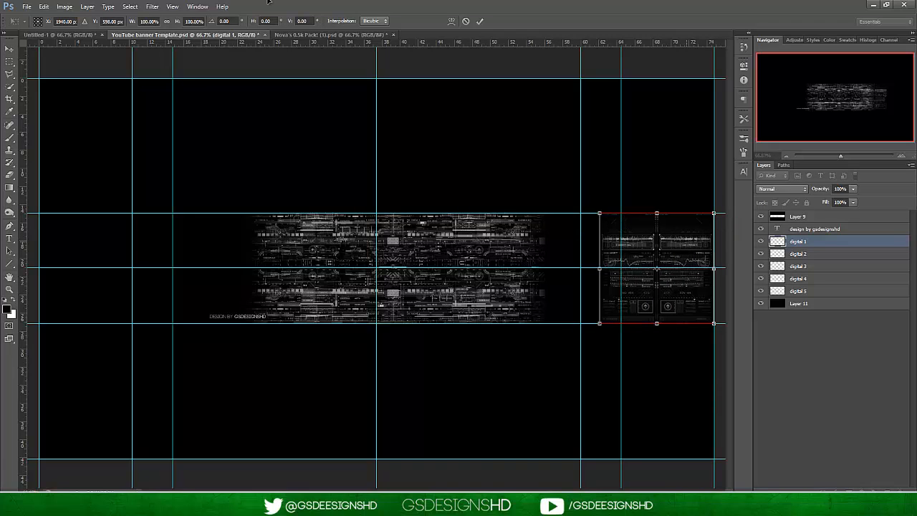
click(479, 20)
Move the digital 2 layer right until it meets digital 1's left edge, at about X 1326 px, Y 597 px.
click(824, 255)
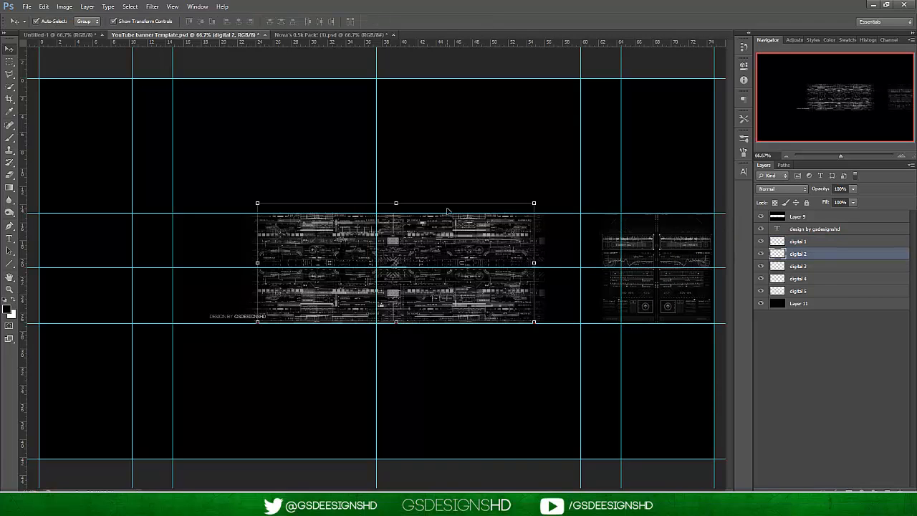
key(ctrl+t)
drag(454, 242, 519, 242)
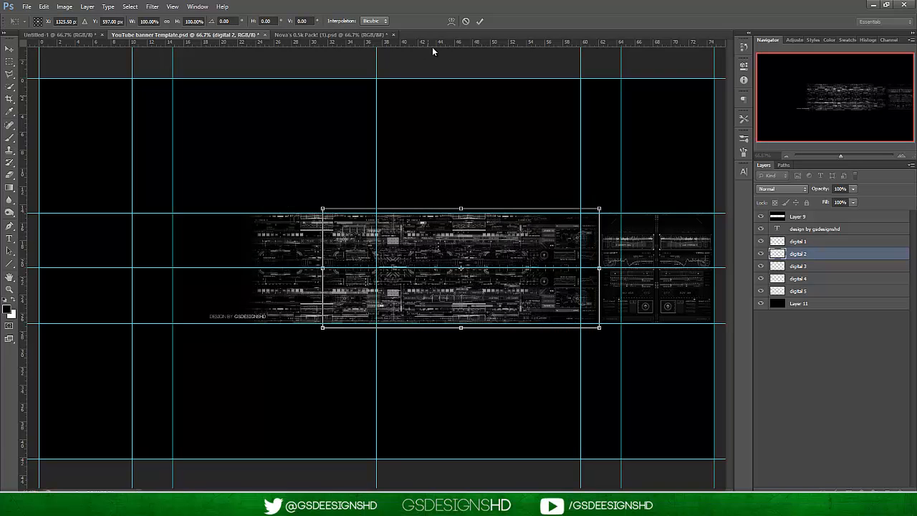
click(480, 21)
Move the digital 3 layer to the left end of the banner, centred vertically on the middle guide.
click(829, 266)
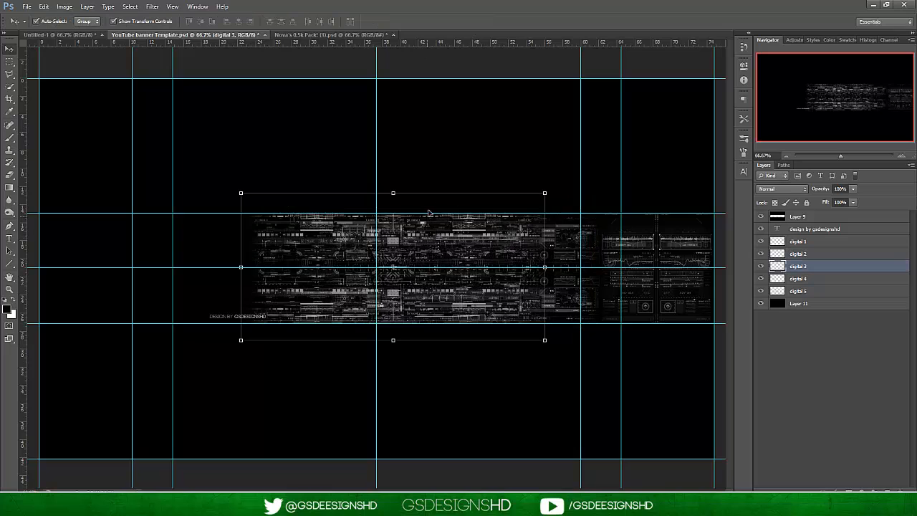
key(ctrl+t)
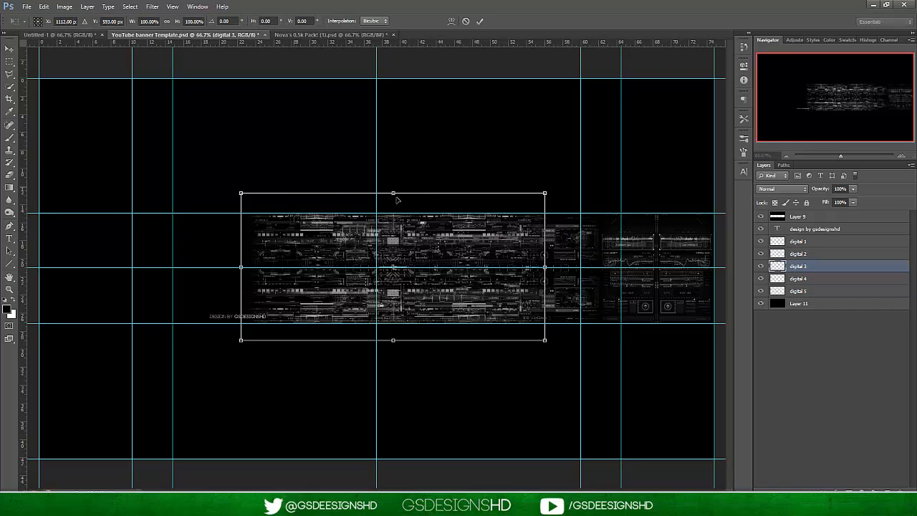
drag(481, 247, 274, 248)
click(480, 20)
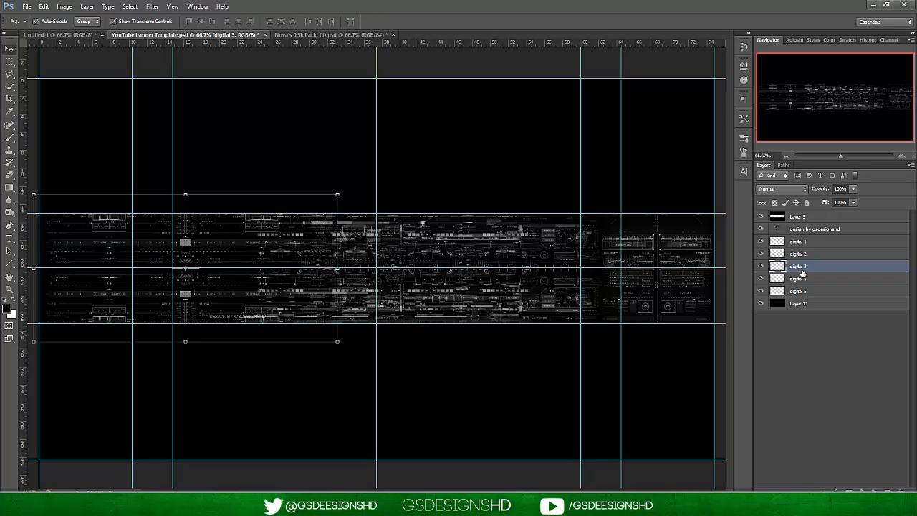
click(800, 280)
drag(516, 236, 593, 250)
key(ctrl+z)
Move the digital 4 layer left over digital 3, aligning their right edges, at about X 569 px, Y 597 px.
click(817, 279)
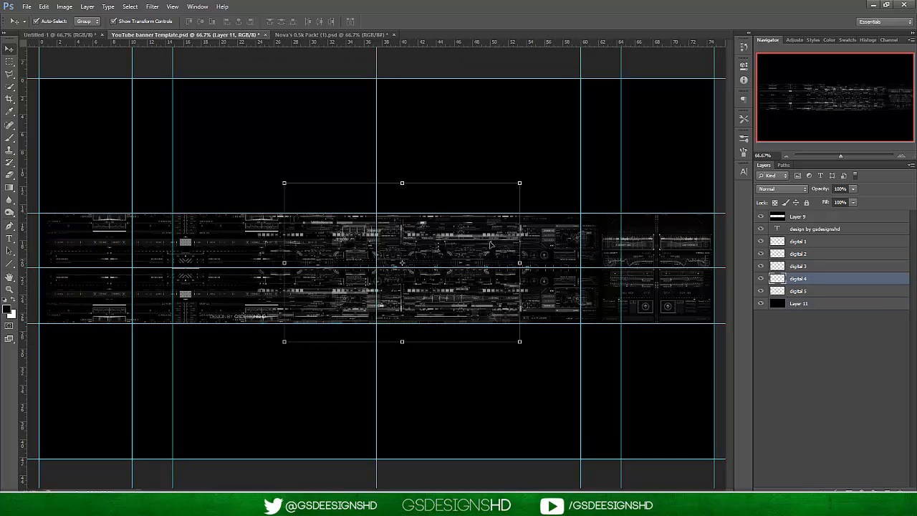
key(ctrl+t)
drag(445, 234, 262, 245)
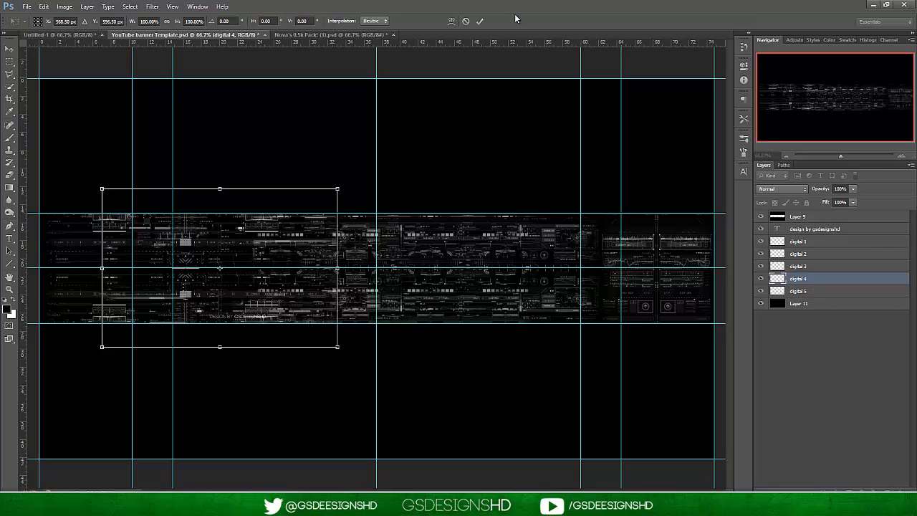
click(480, 22)
Remove the digital 5 layer from the banner template.
click(809, 291)
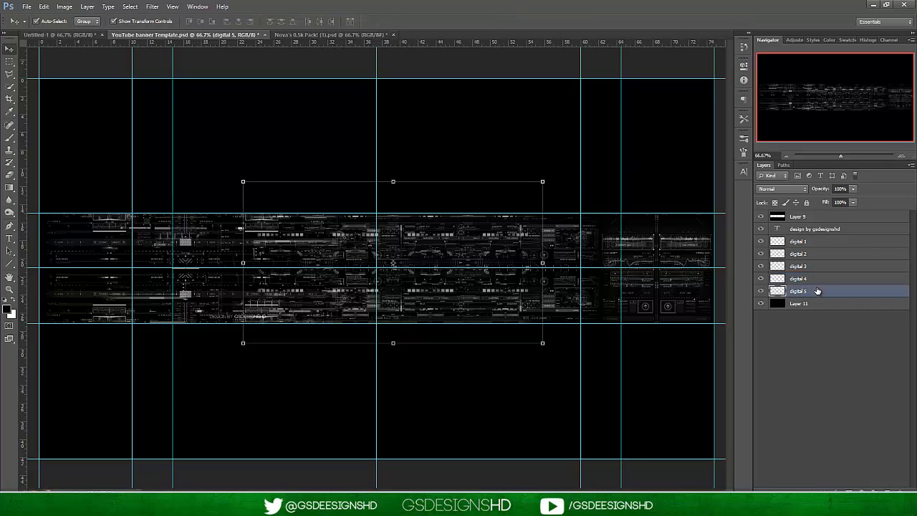
key(ctrl+e)
drag(358, 256, 430, 265)
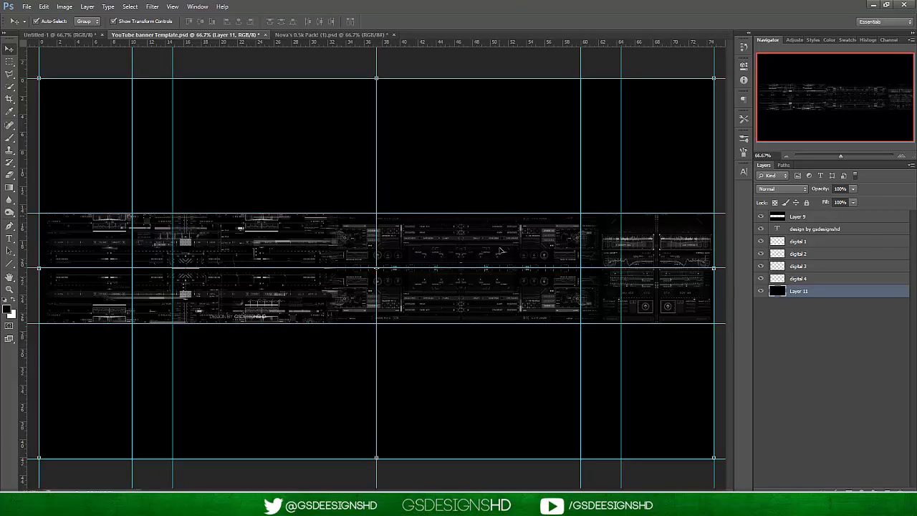
Apply a dark red #480303 Color Overlay to Layer 11 and rasterize its layer style.
click(823, 280)
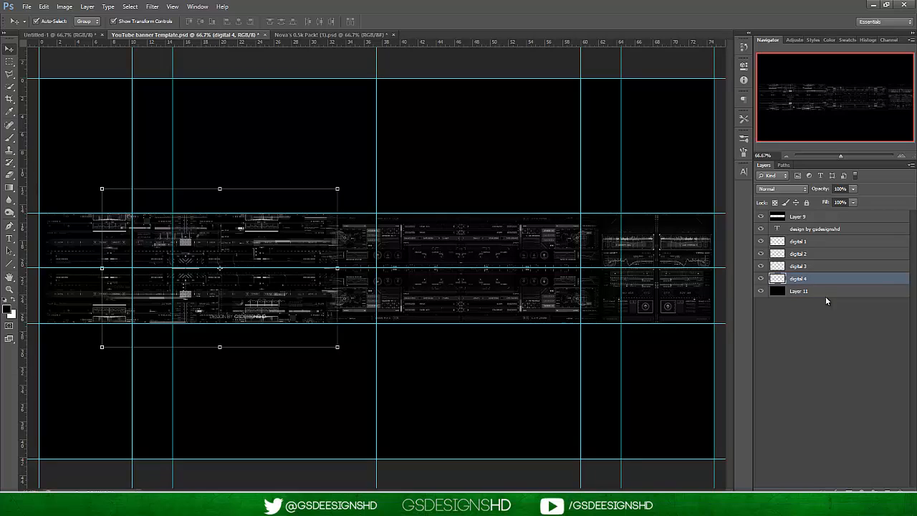
click(829, 292)
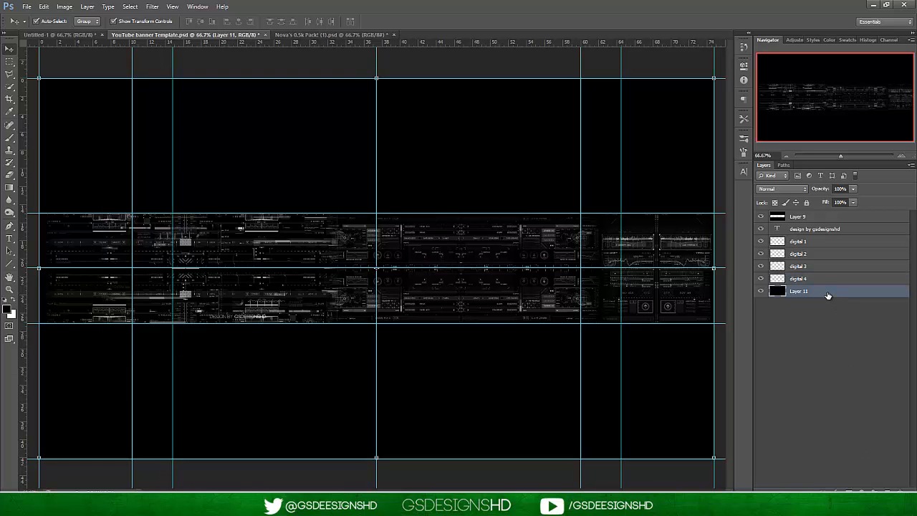
double_click(827, 294)
drag(661, 173, 565, 96)
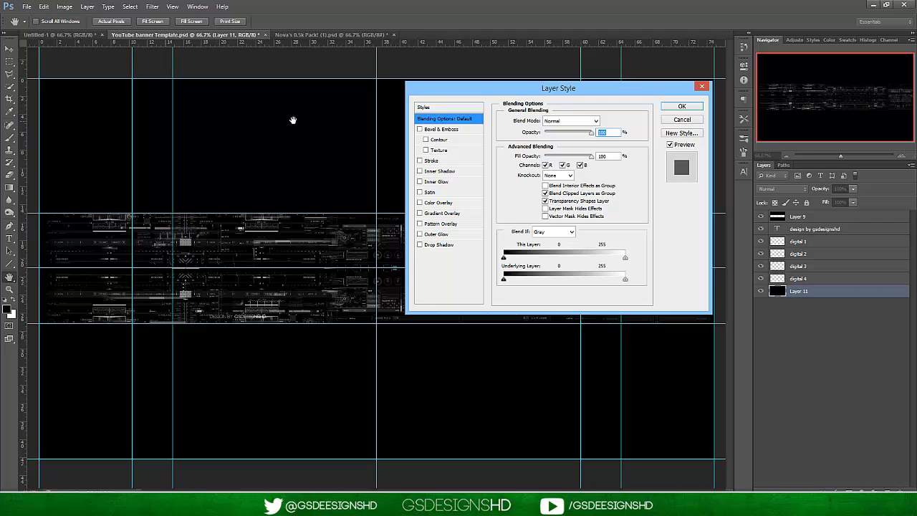
click(438, 203)
click(604, 120)
drag(724, 195, 725, 256)
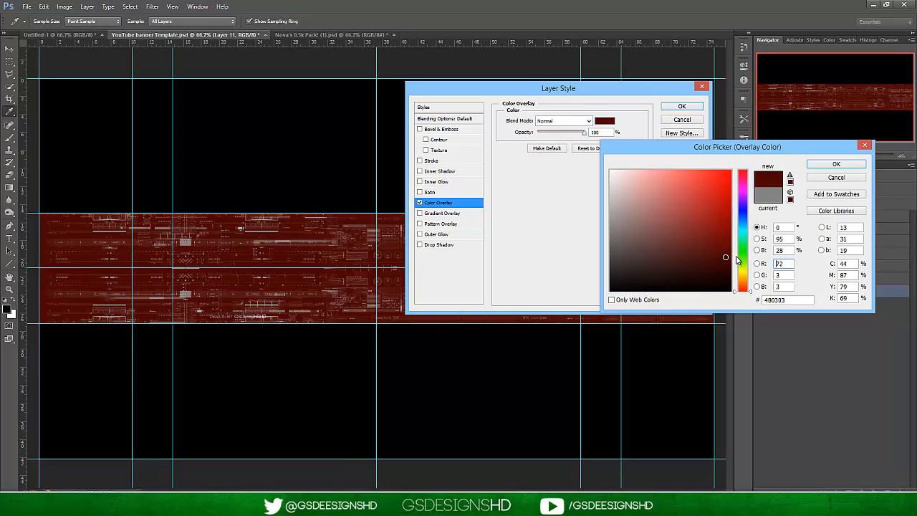
click(832, 165)
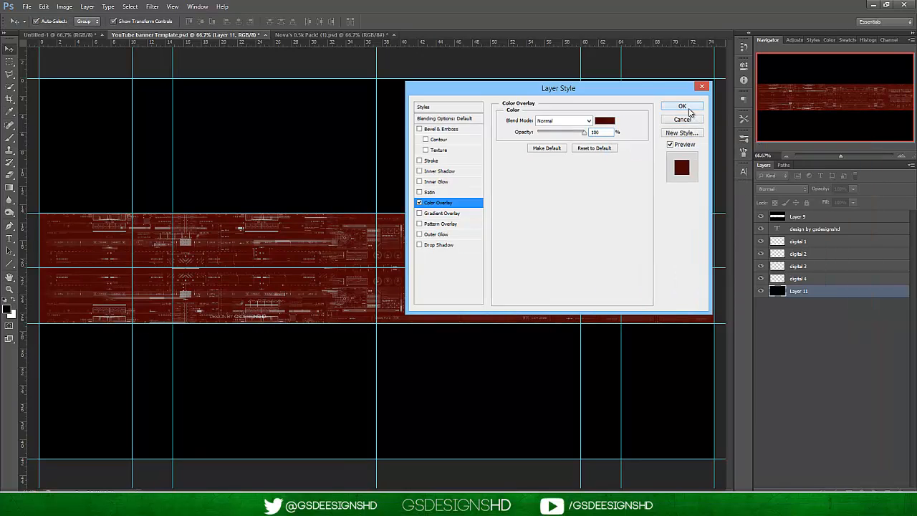
click(682, 107)
right_click(849, 294)
click(795, 250)
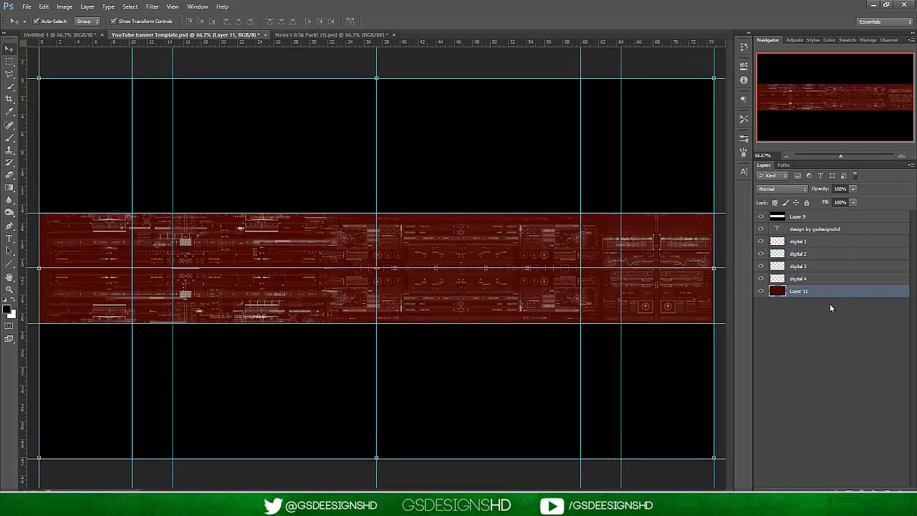
Add a black-to-white linear Gradient Overlay to Layer 11 in Overlay blend mode at 90°, with slightly reduced opacity.
double_click(829, 293)
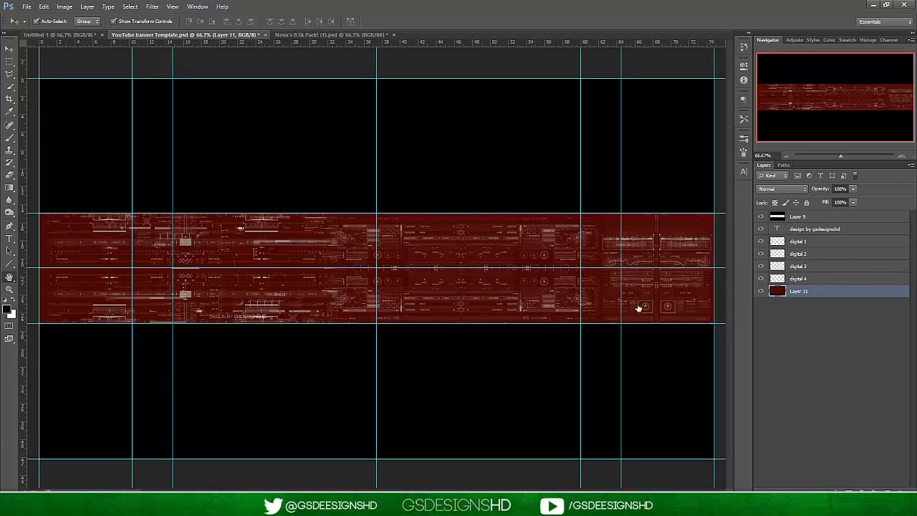
click(447, 215)
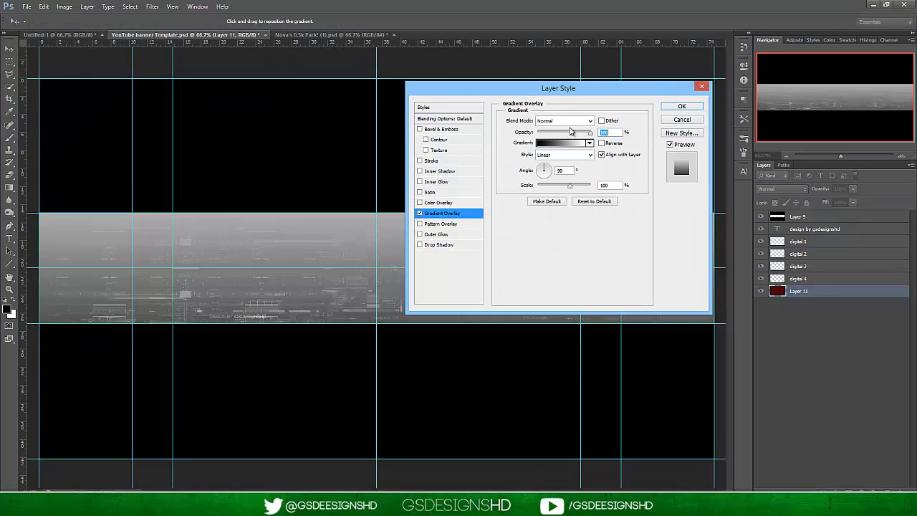
click(569, 122)
click(561, 220)
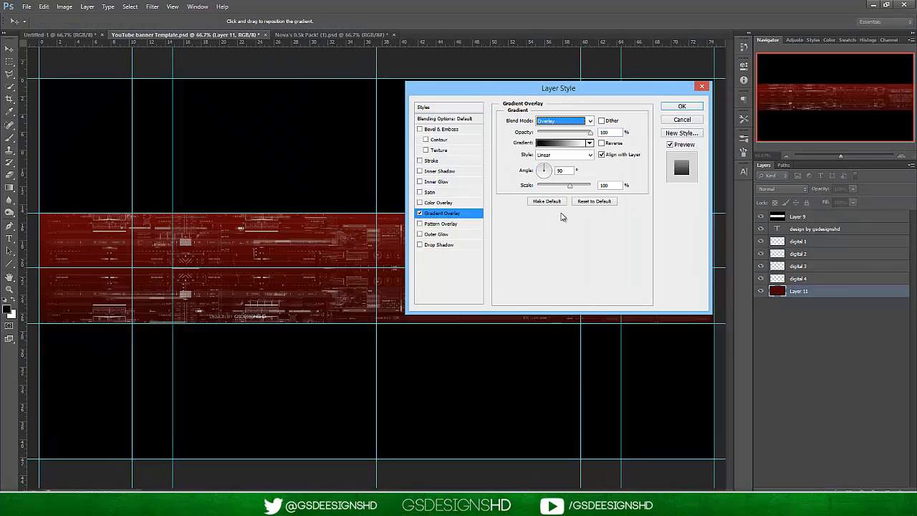
drag(589, 133, 580, 136)
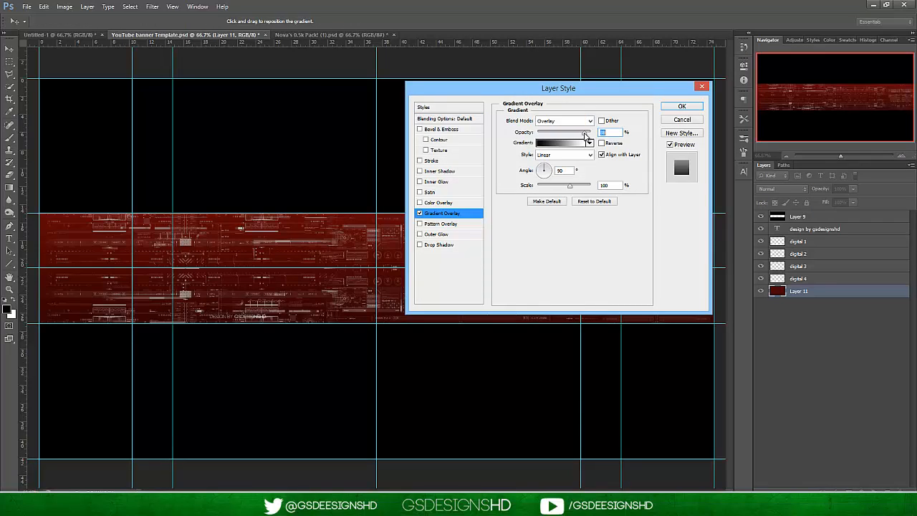
click(573, 186)
click(682, 107)
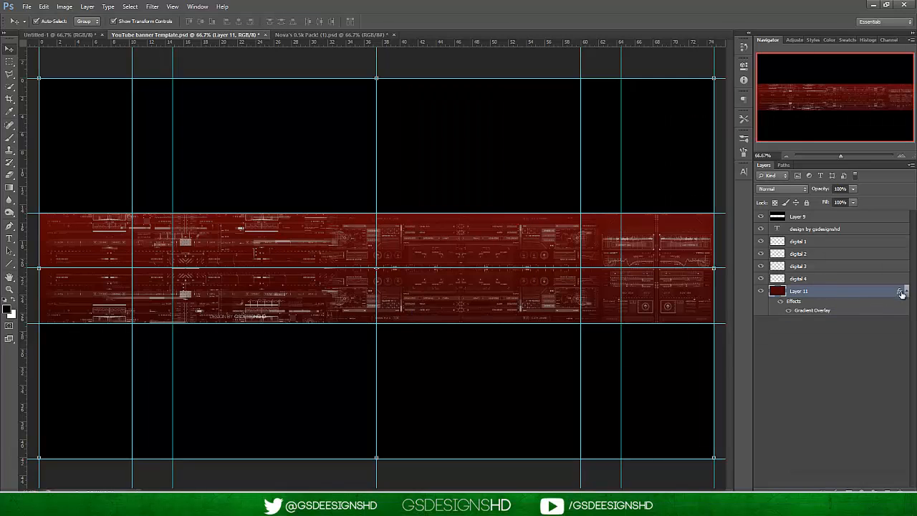
click(906, 290)
Add a new layer above Layer 11 and group the digital 1 to digital 4 layers under the name Digital.
click(887, 492)
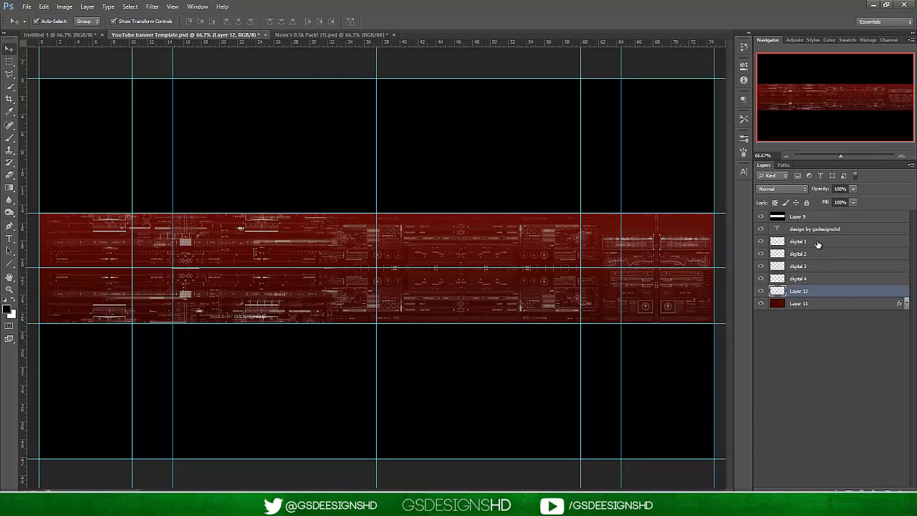
click(819, 242)
shift+click(818, 278)
drag(821, 276, 875, 491)
double_click(798, 241)
key(BackSpace)
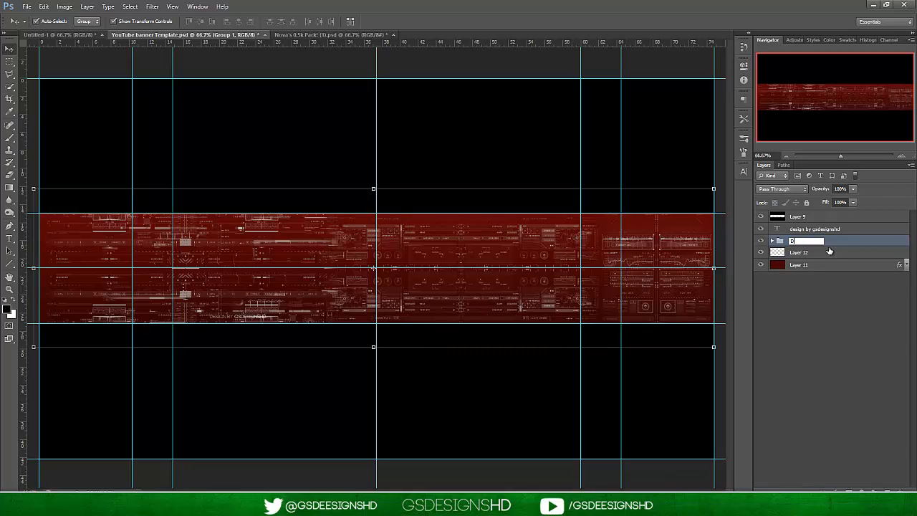
key(Return)
Move the empty Layer 12 above the Digital group in the layer order.
click(832, 304)
click(819, 254)
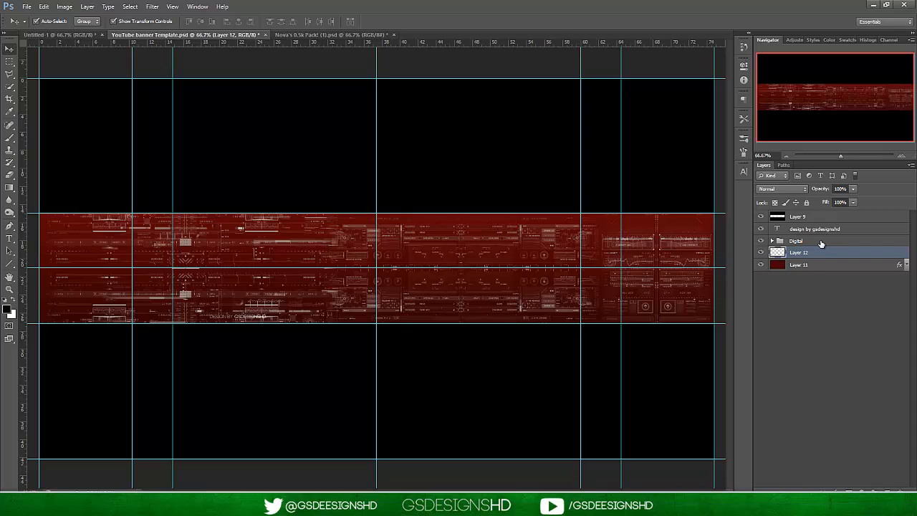
drag(822, 255, 814, 237)
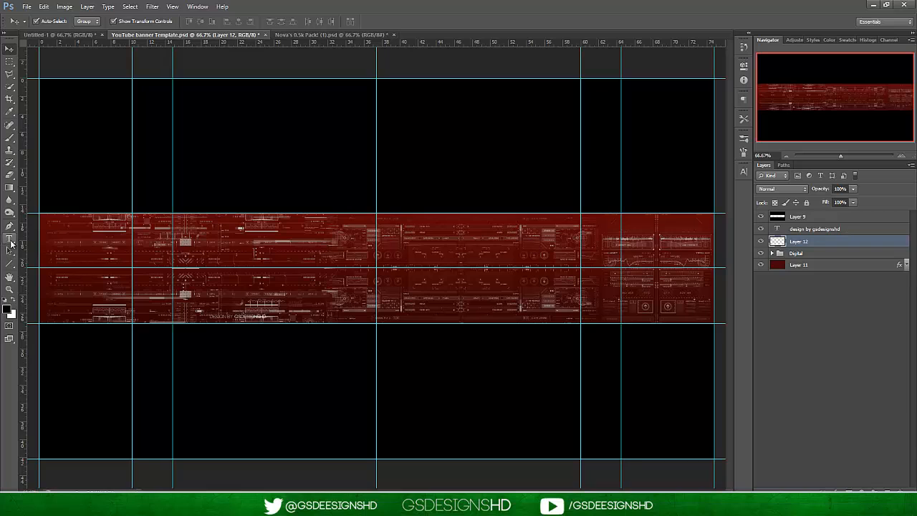
Set up a soft round brush at 500 px size, 0% hardness and 55% opacity.
click(10, 138)
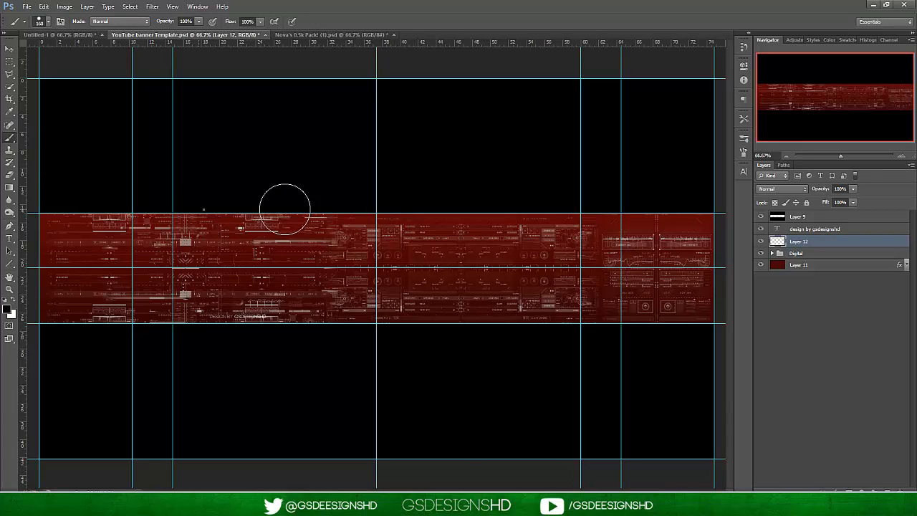
right_click(280, 210)
click(295, 233)
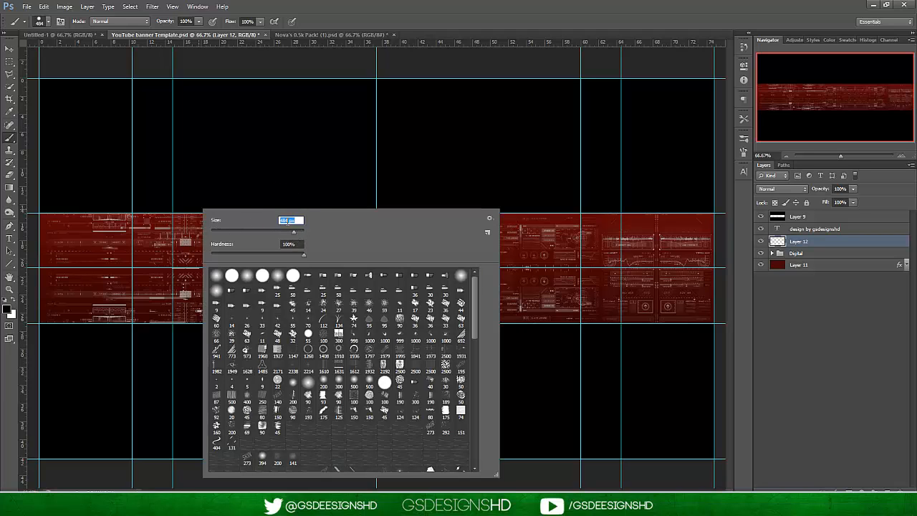
drag(302, 255, 82, 243)
click(297, 231)
click(294, 233)
text(500)
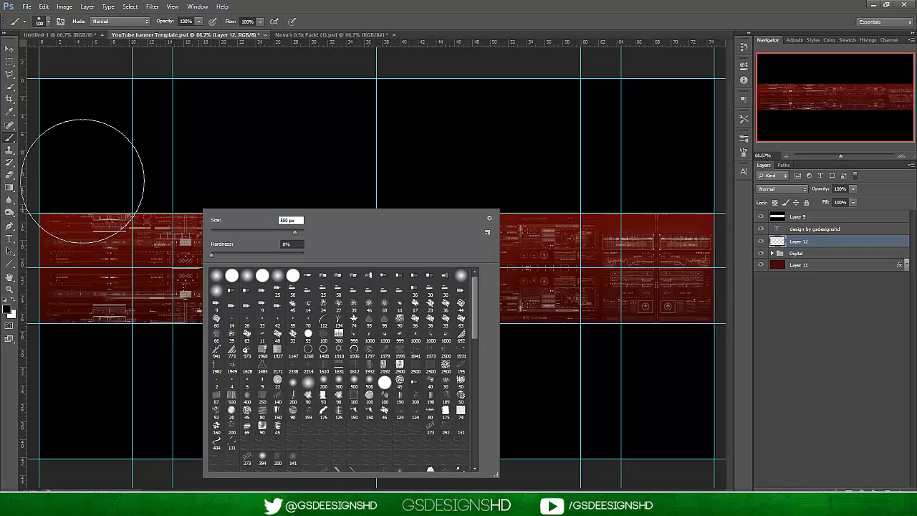
click(199, 23)
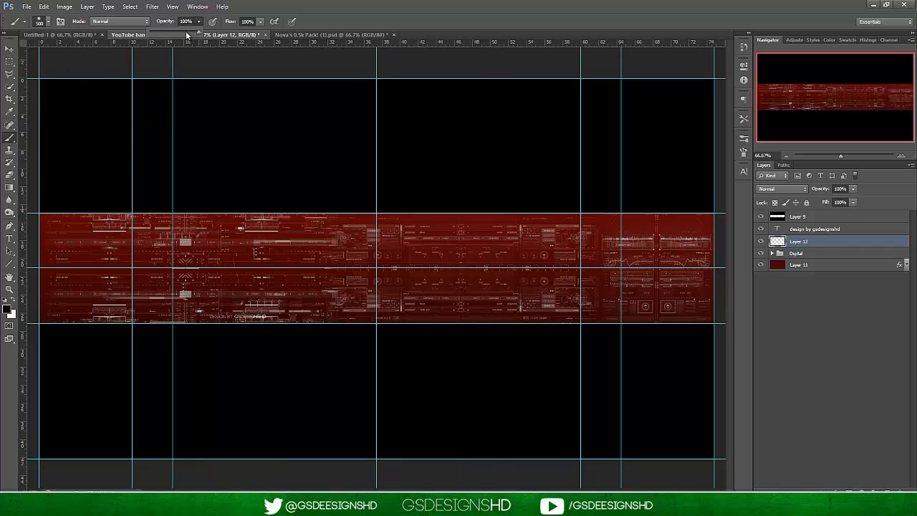
drag(184, 33, 179, 34)
click(48, 22)
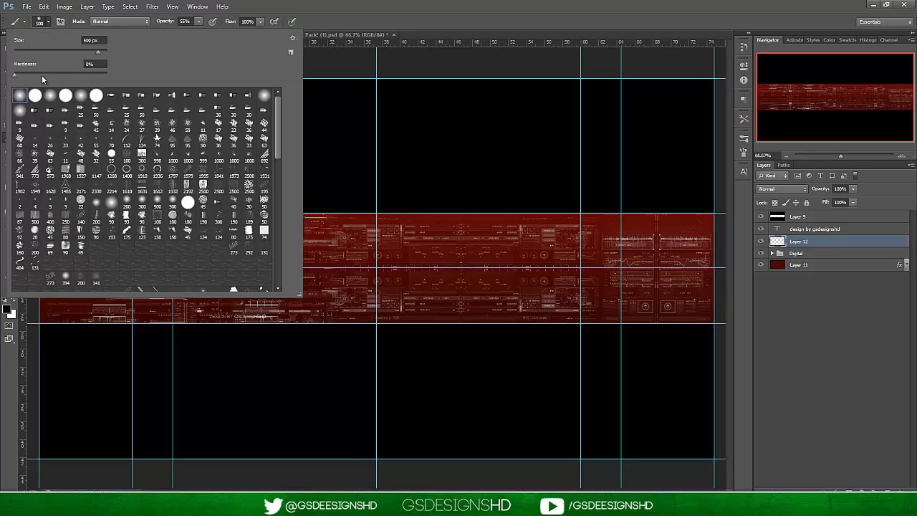
click(49, 24)
Paint soft black shading over the left and right ends and along the edges of the red banner strip on Layer 12.
mouse_move(58, 213)
mouse_down()
mouse_move(53, 297)
mouse_move(68, 354)
mouse_move(110, 370)
mouse_move(77, 224)
mouse_move(98, 185)
mouse_move(230, 140)
mouse_move(86, 218)
mouse_move(82, 299)
mouse_move(135, 358)
mouse_up()
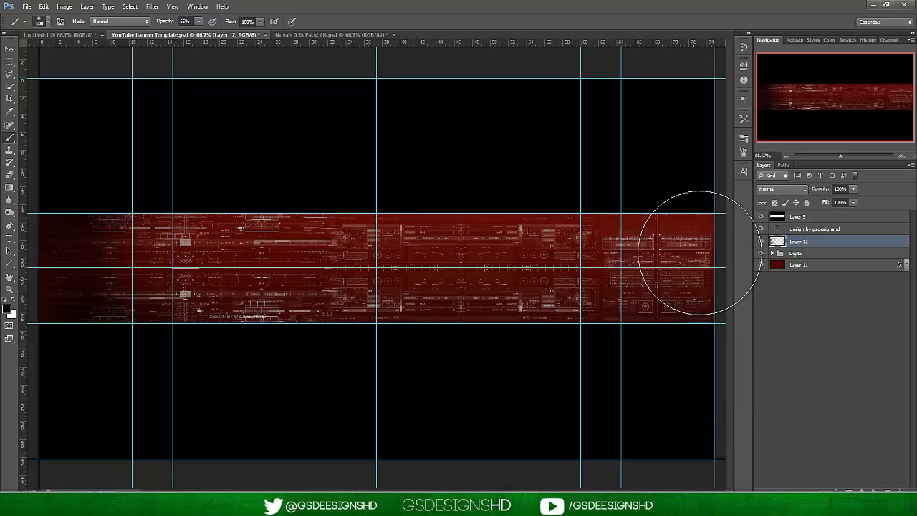
mouse_move(696, 266)
mouse_down()
mouse_move(693, 203)
mouse_move(608, 147)
mouse_up()
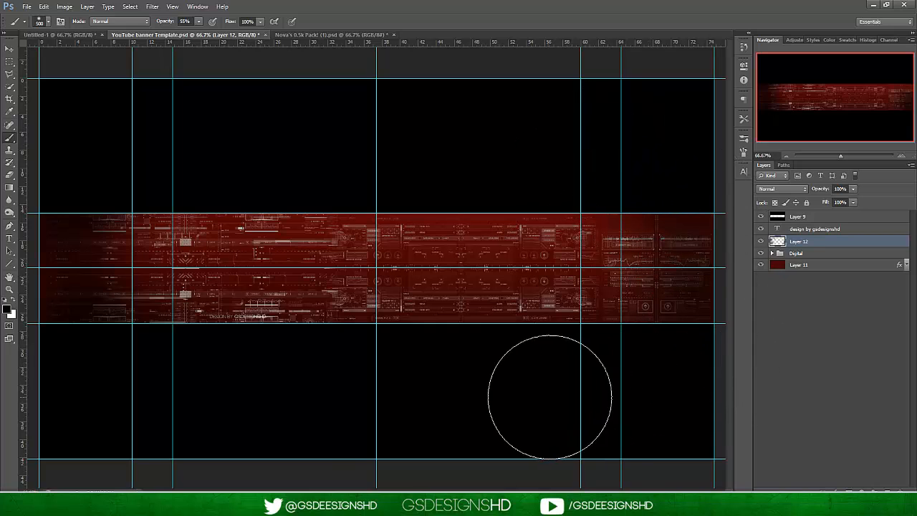
drag(631, 381, 696, 200)
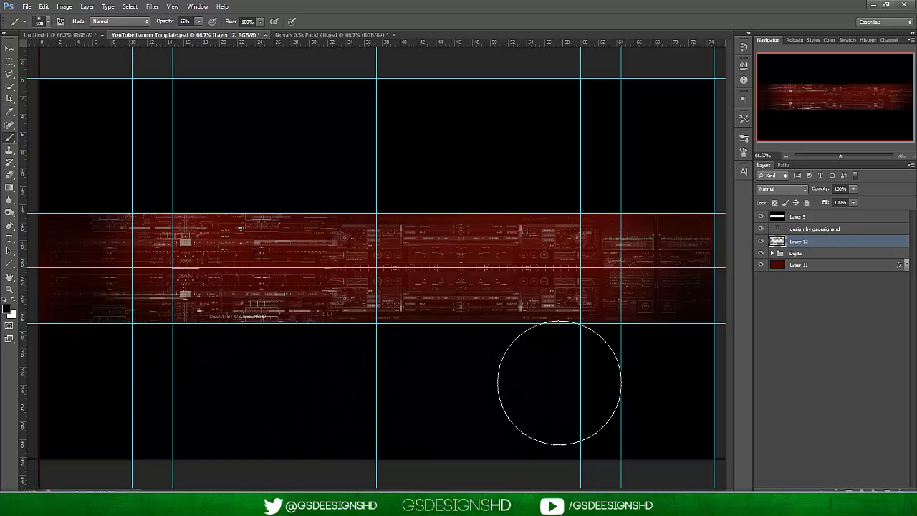
Add a new layer above Layer 12 and set the brush opacity to 78%.
click(887, 490)
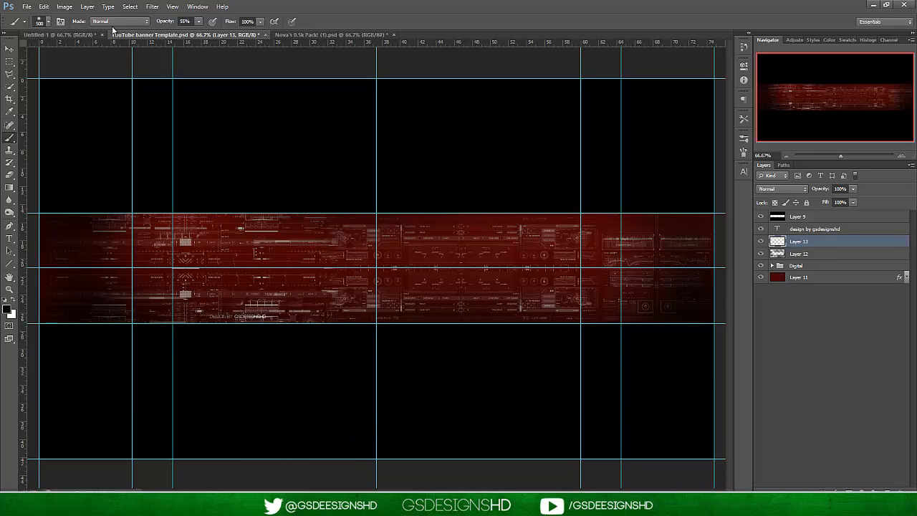
click(209, 31)
click(788, 156)
drag(788, 159, 850, 159)
drag(850, 156, 836, 153)
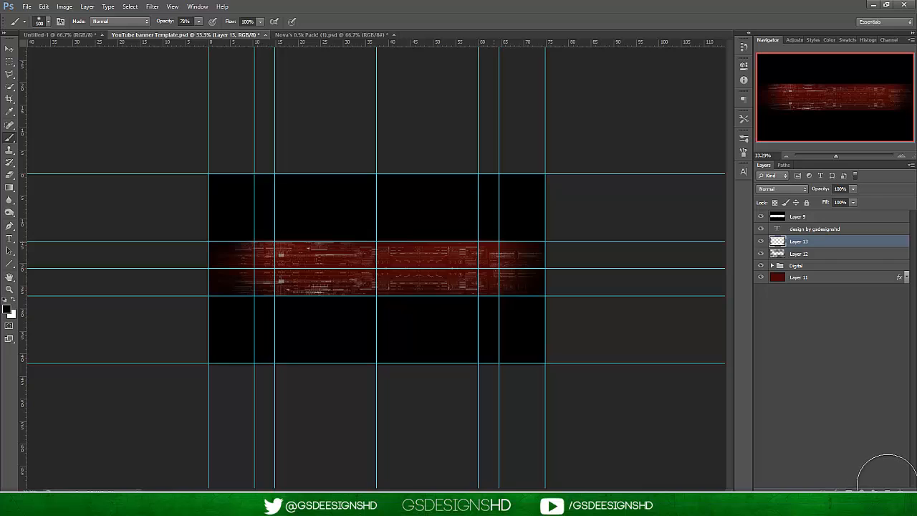
On a new layer above Layer 13, darken the banner's ends with a soft black brush of about 2448 px at 100% opacity.
click(888, 490)
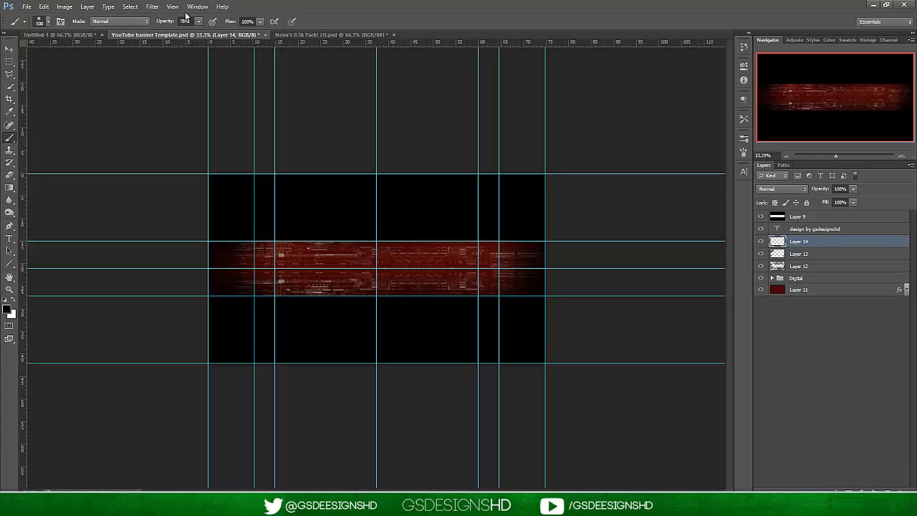
click(49, 23)
drag(99, 53, 102, 55)
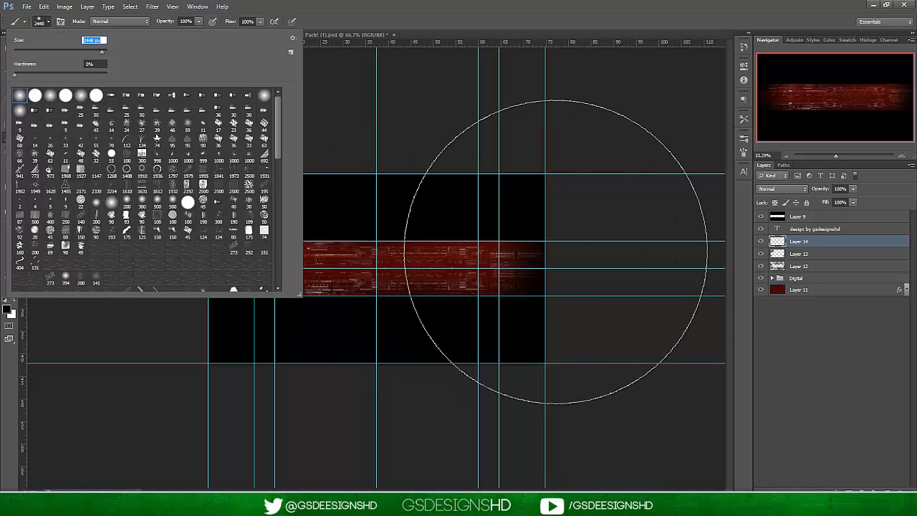
key(Return)
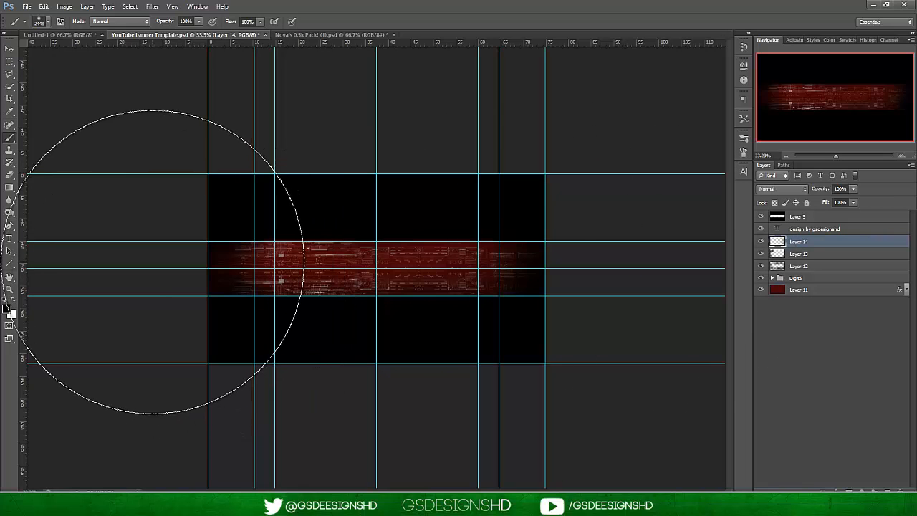
click(153, 261)
click(469, 268)
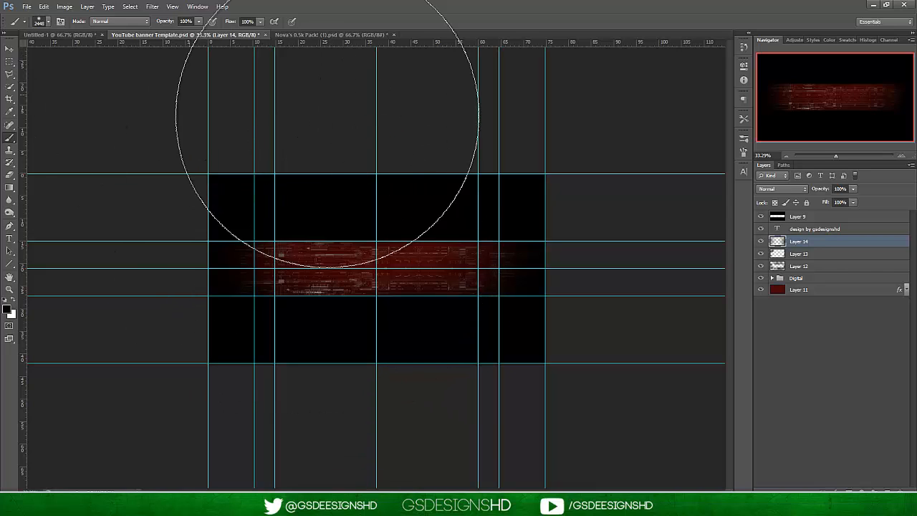
Reduce the soft black brush to about 1057 px and add a new layer above Layer 14.
click(50, 25)
click(98, 52)
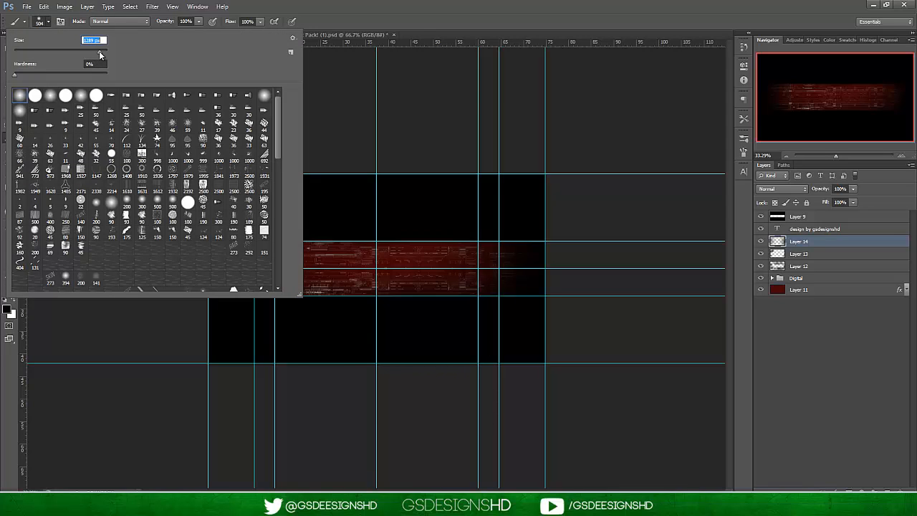
key(Return)
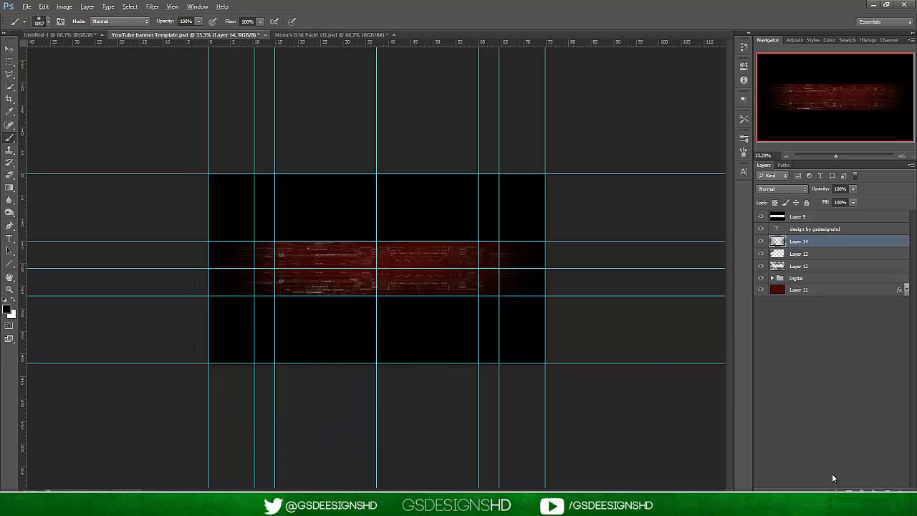
click(887, 489)
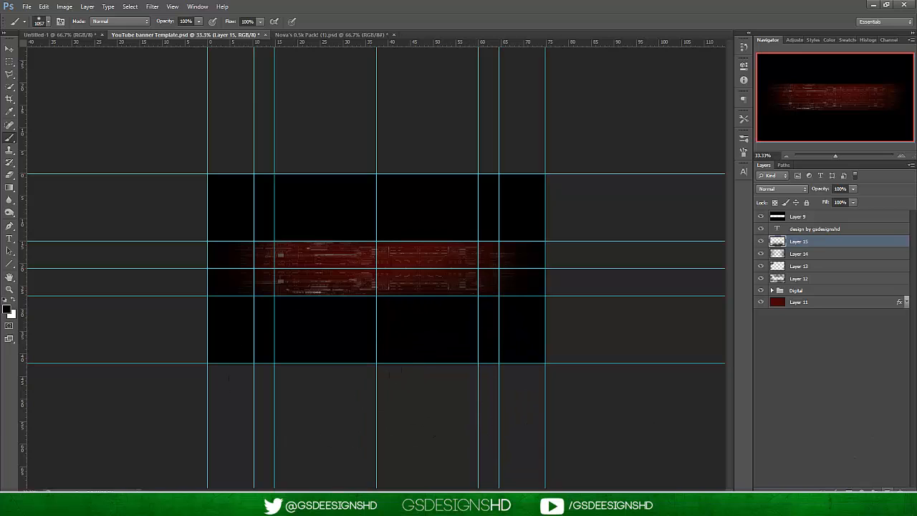
Add a new layer above Layer 15, switch the painting colour to white and enlarge the soft brush to about 1753 px.
click(887, 489)
click(13, 301)
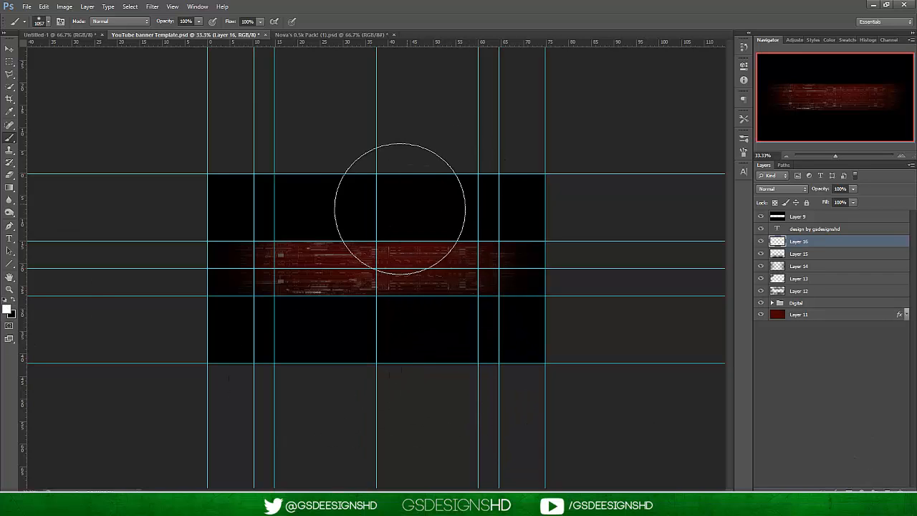
right_click(376, 212)
click(476, 235)
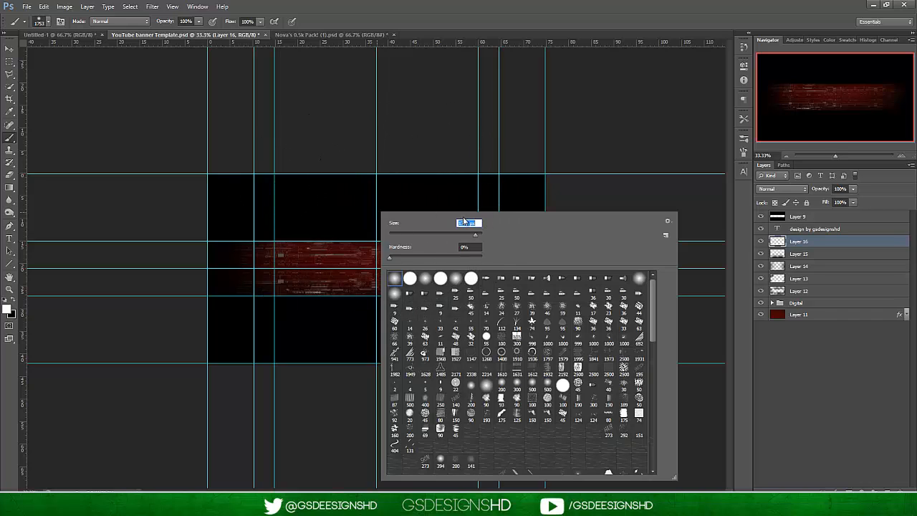
key(Return)
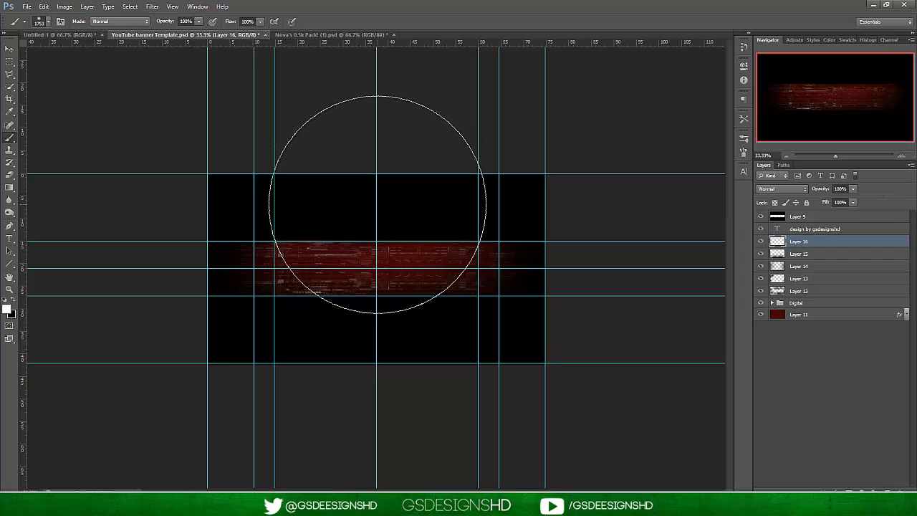
Dab a soft white glow over the banner's upper centre on Layer 16 and reduce the layer's opacity to 10%.
click(378, 205)
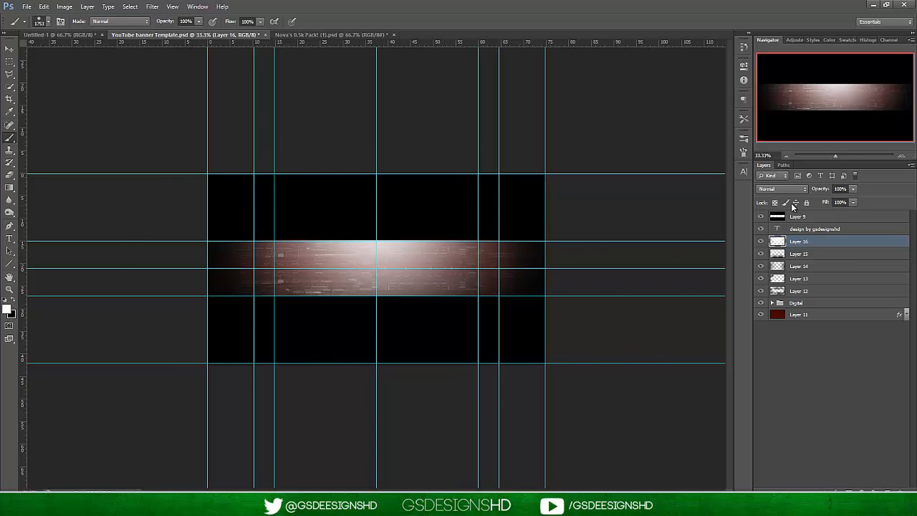
click(852, 189)
drag(828, 200, 818, 200)
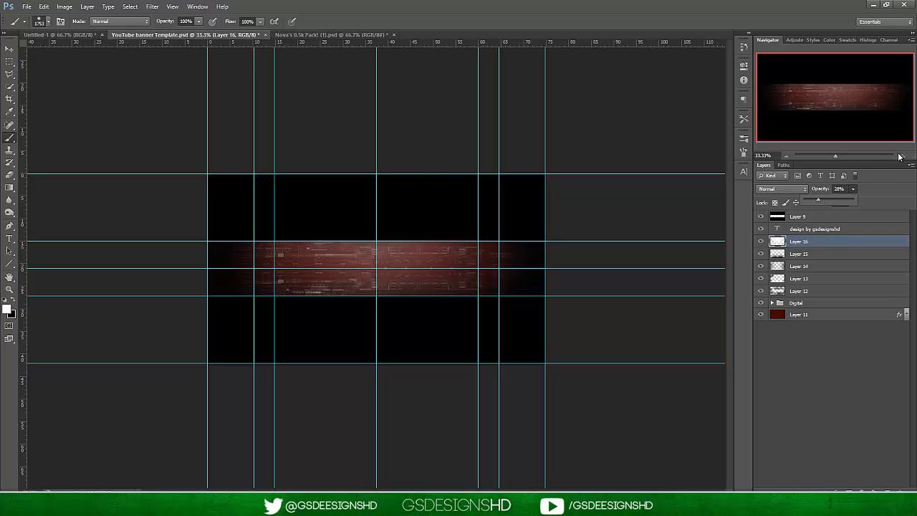
click(900, 156)
click(900, 156)
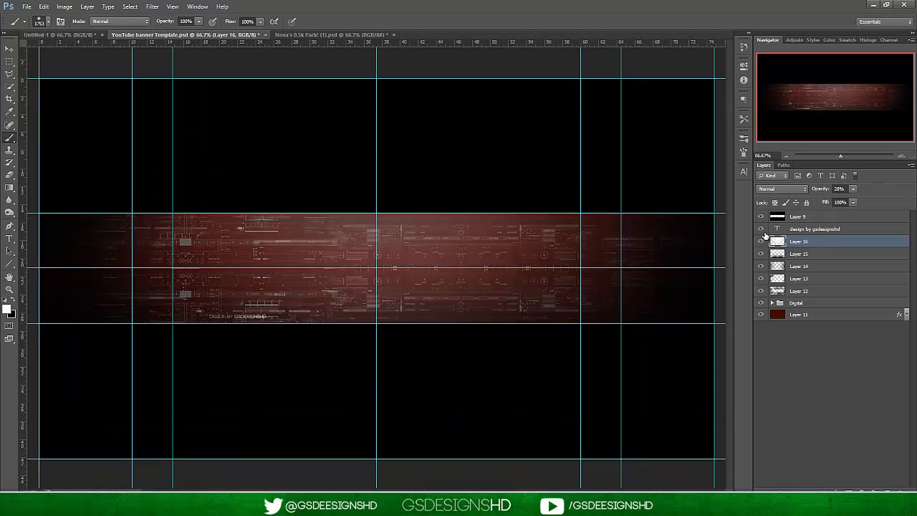
click(852, 189)
drag(853, 203, 847, 203)
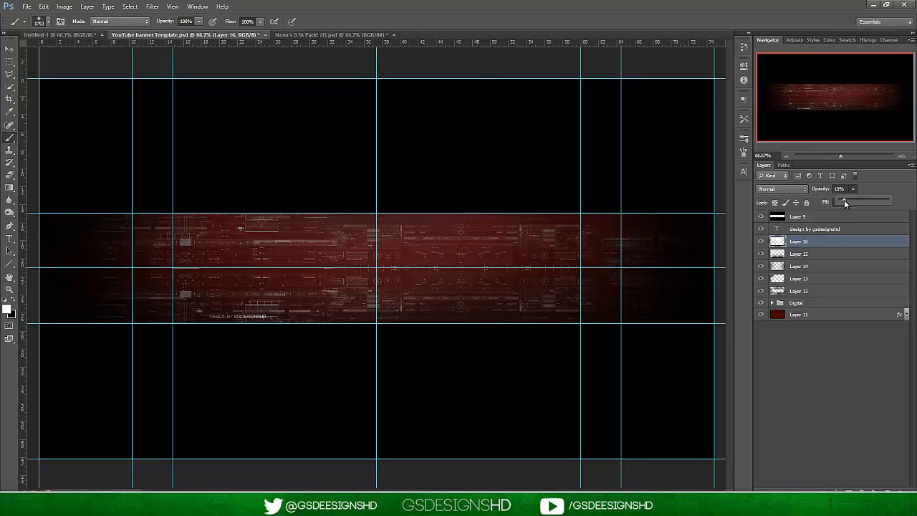
click(827, 333)
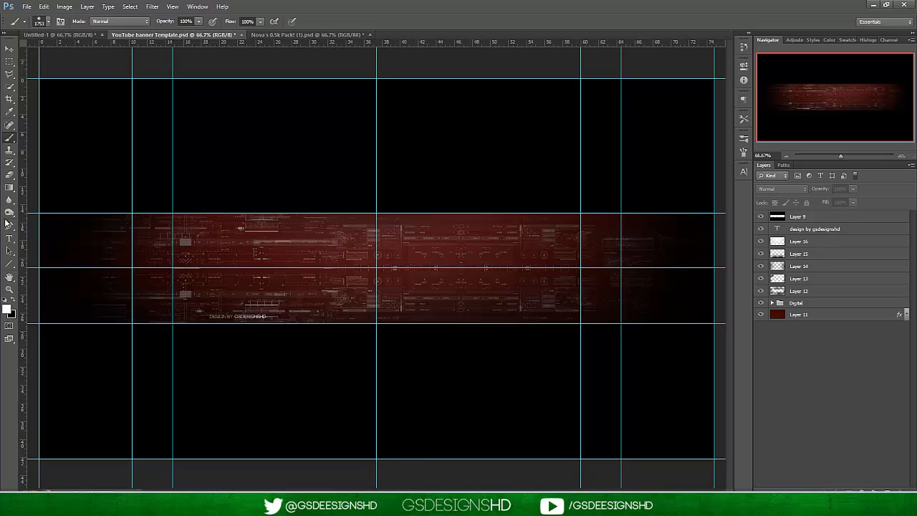
Select Layer 15 in the banner, switch to the Nova's 0.5k Pack document and expand its Flares group.
click(826, 254)
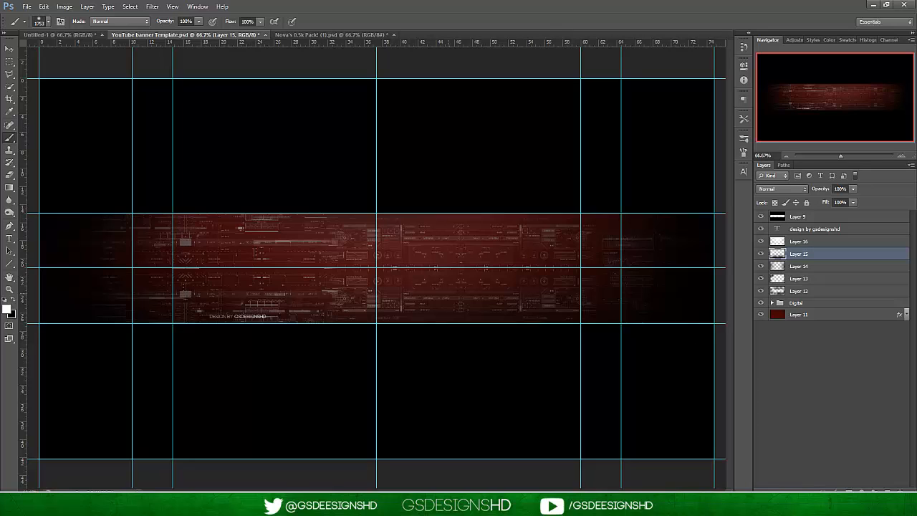
click(367, 33)
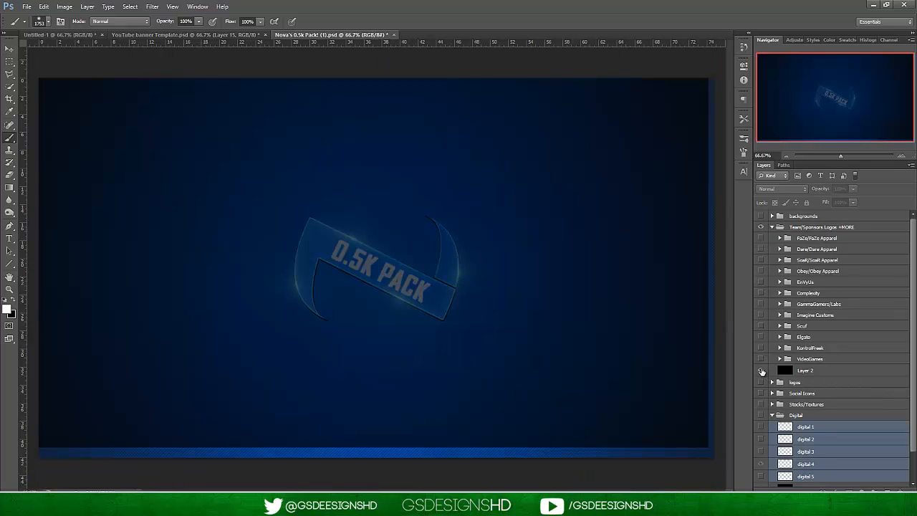
click(772, 416)
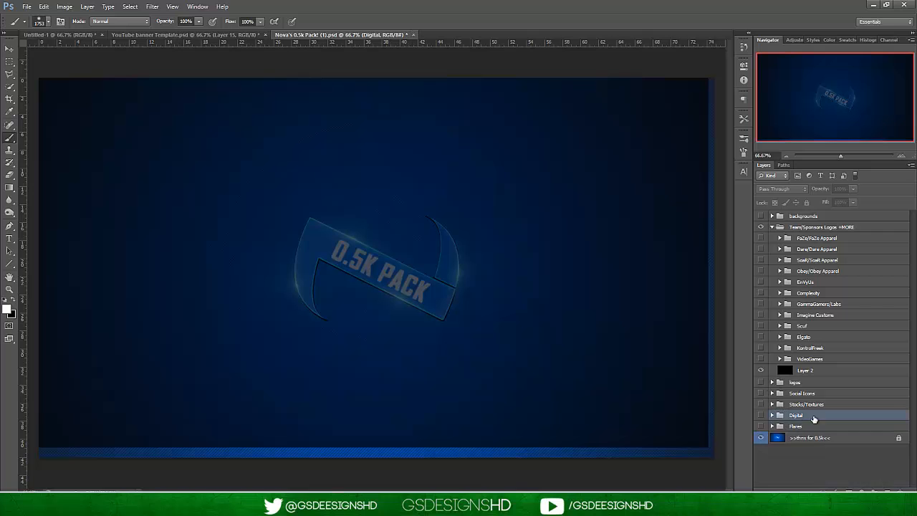
click(773, 429)
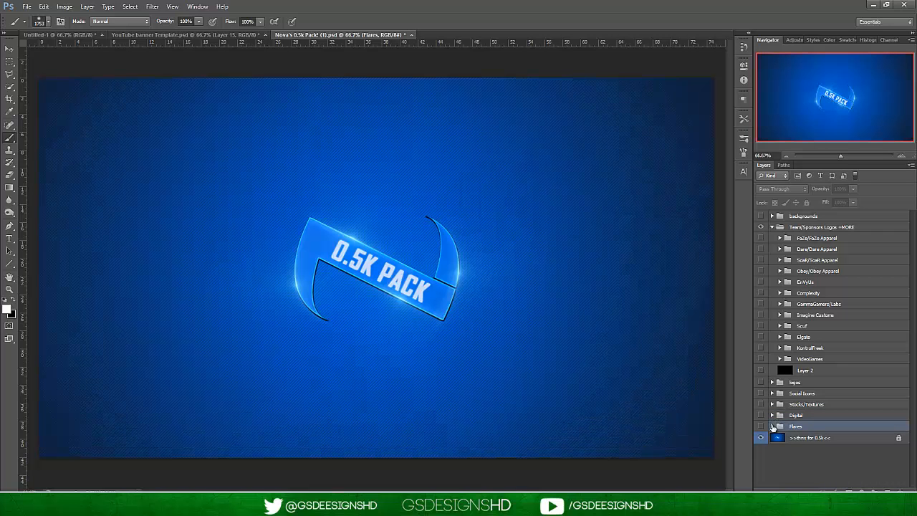
click(772, 426)
scroll(809, 401, down, 3)
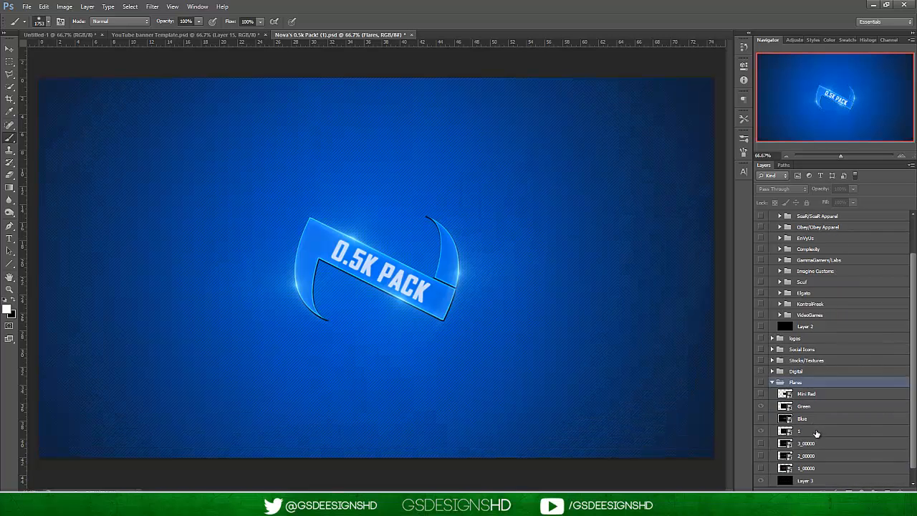
Make the Flares group visible with the Blue flare shown and the Green and 1 flares hidden.
click(816, 406)
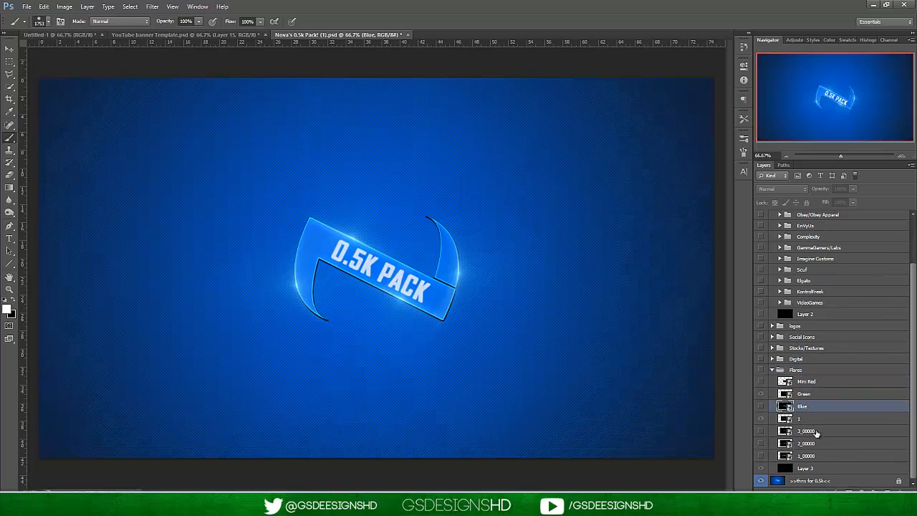
click(821, 435)
click(762, 406)
click(763, 391)
click(762, 420)
click(762, 406)
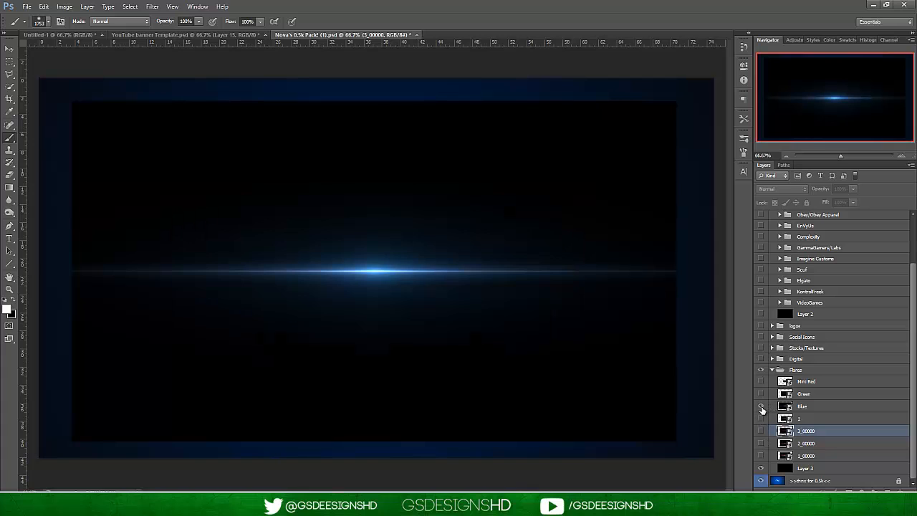
Duplicate the Blue flare layer into YouTube banner Template.psd.
click(824, 417)
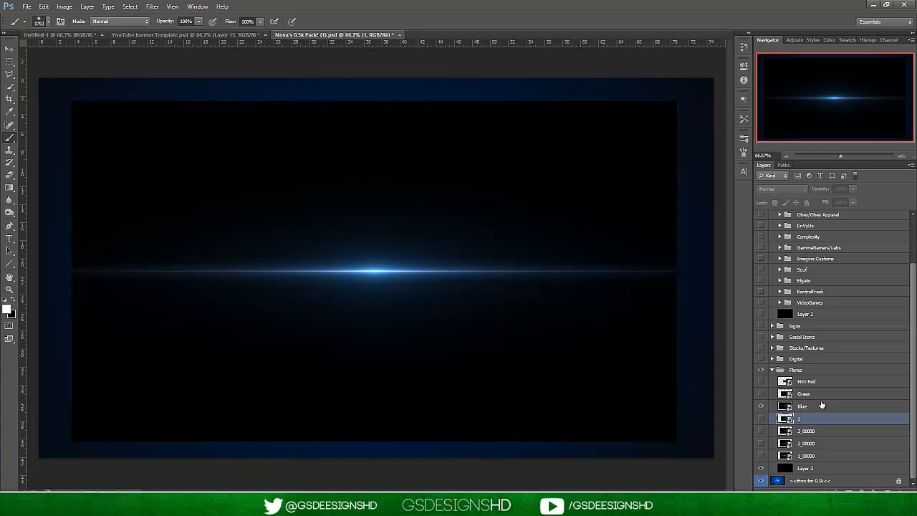
click(823, 407)
right_click(822, 405)
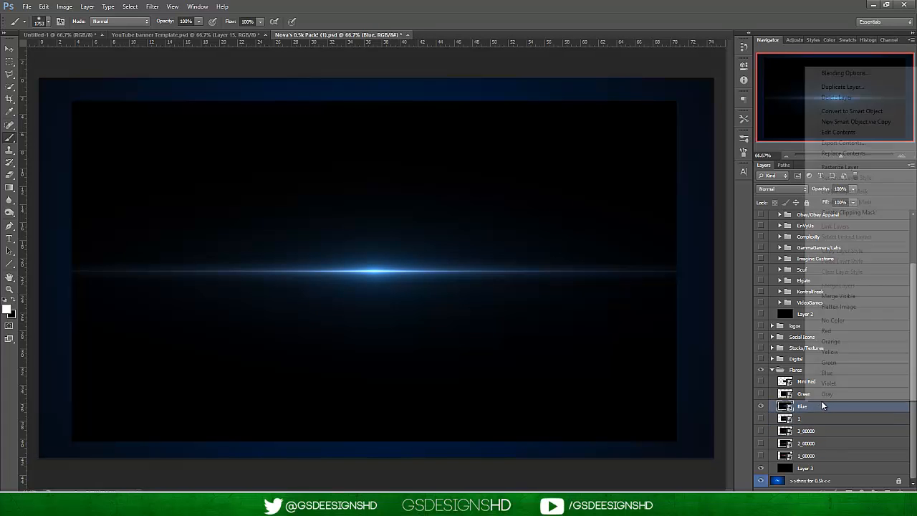
click(842, 87)
click(450, 192)
click(439, 209)
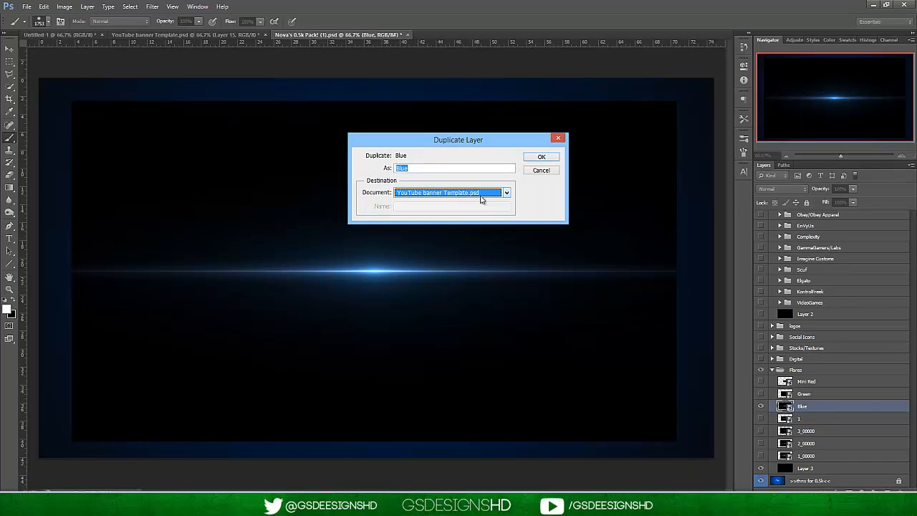
click(542, 156)
Return to the YouTube banner Template document and set the Blue flare's blend mode to Linear Dodge (Add).
click(175, 36)
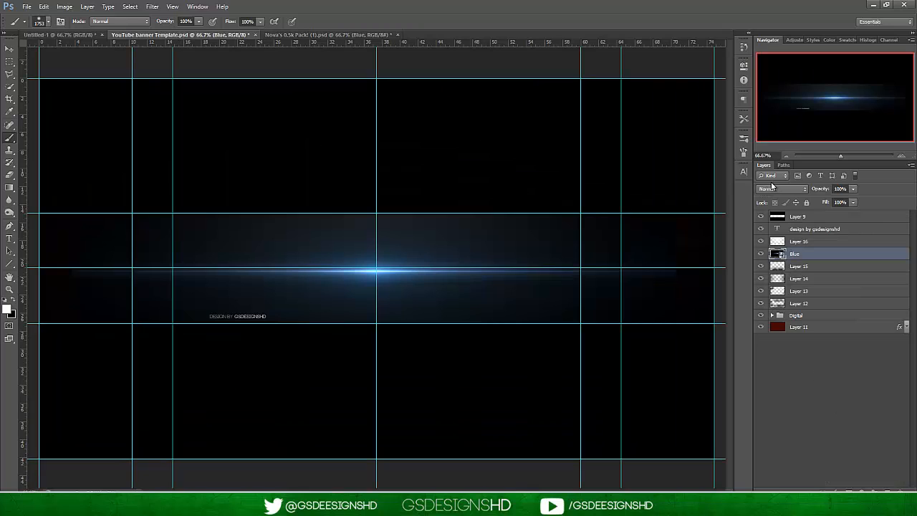
click(774, 188)
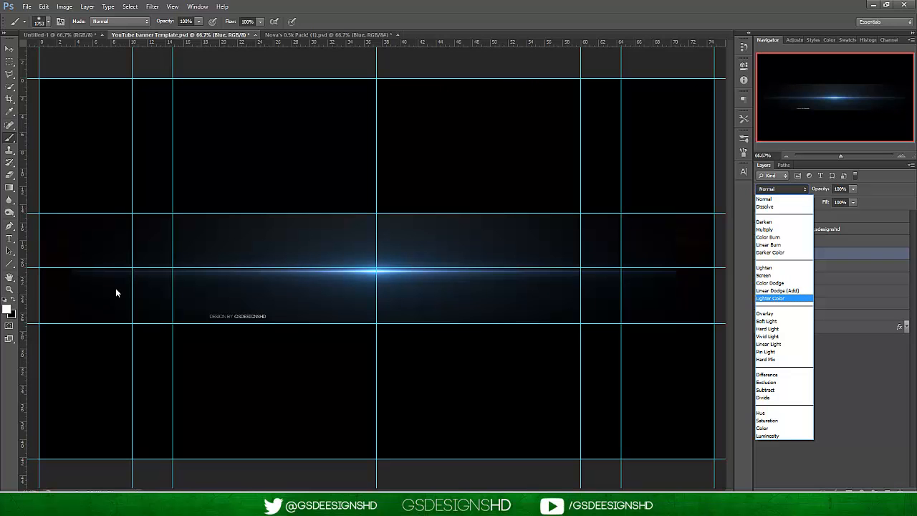
click(788, 291)
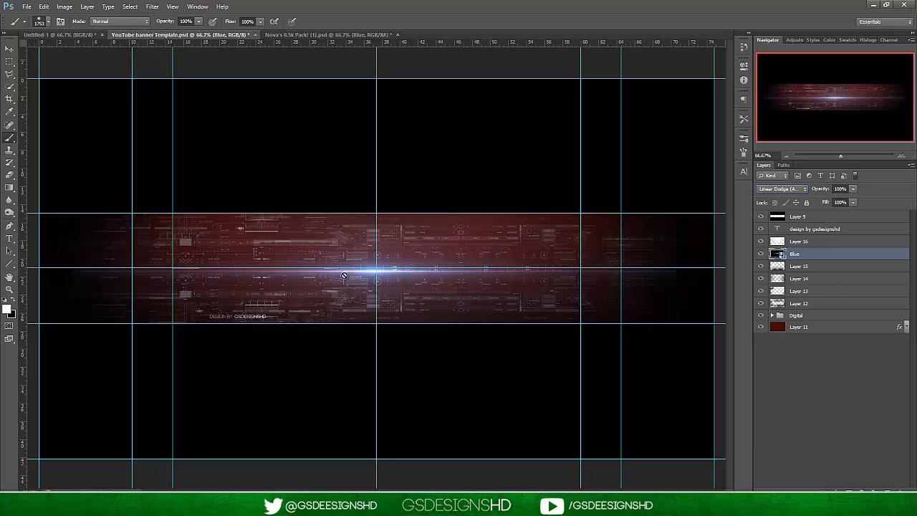
Move the Blue flare up to centre it on the banner's top edge and apply the transform.
click(9, 48)
drag(403, 276, 403, 261)
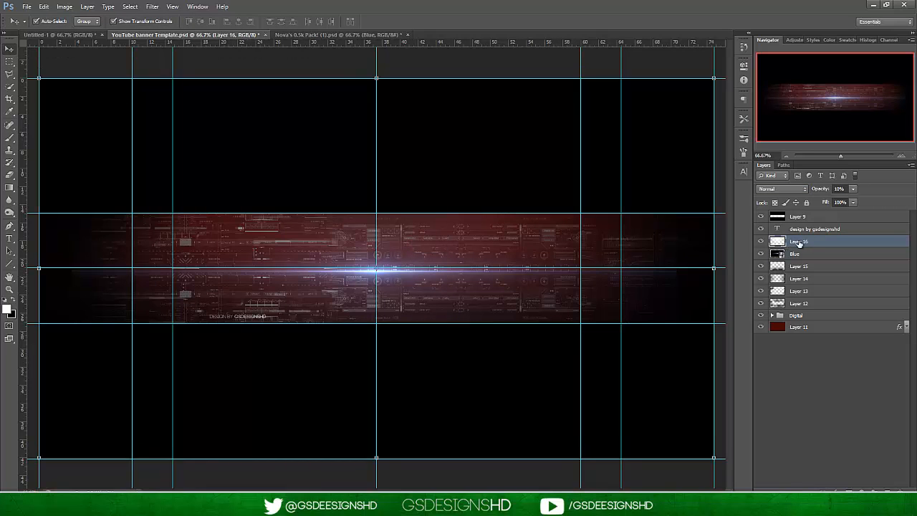
click(437, 205)
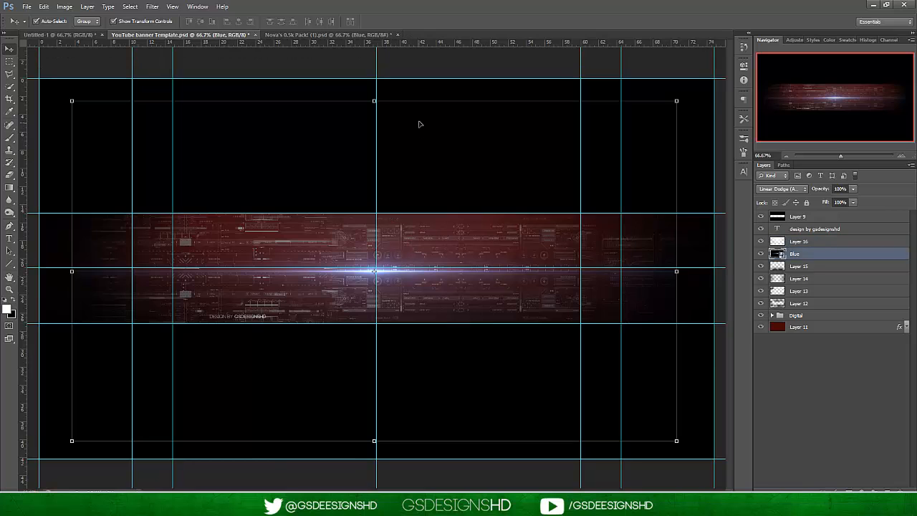
key(ctrl+t)
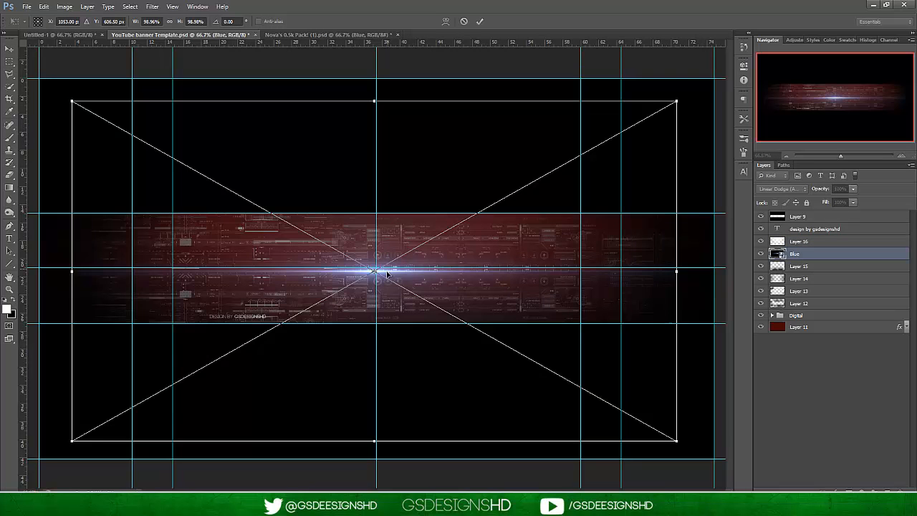
drag(389, 241, 386, 212)
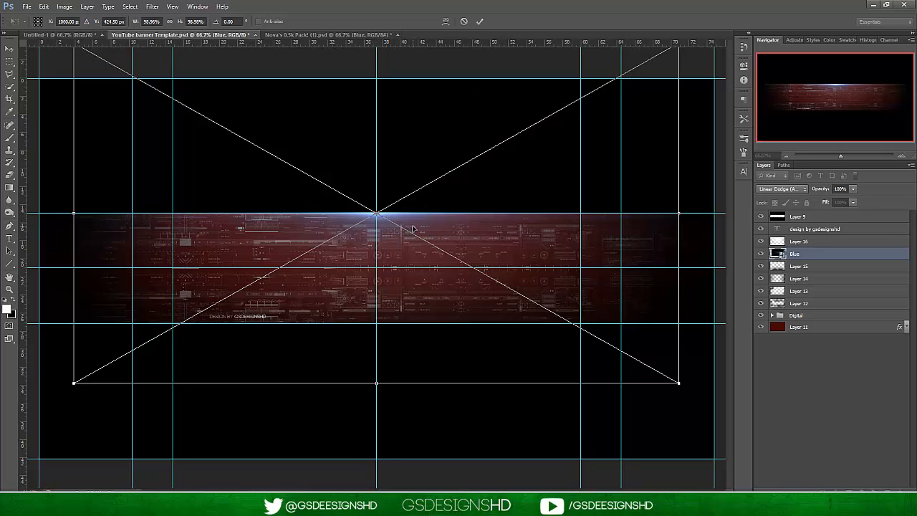
key(Up)
click(480, 21)
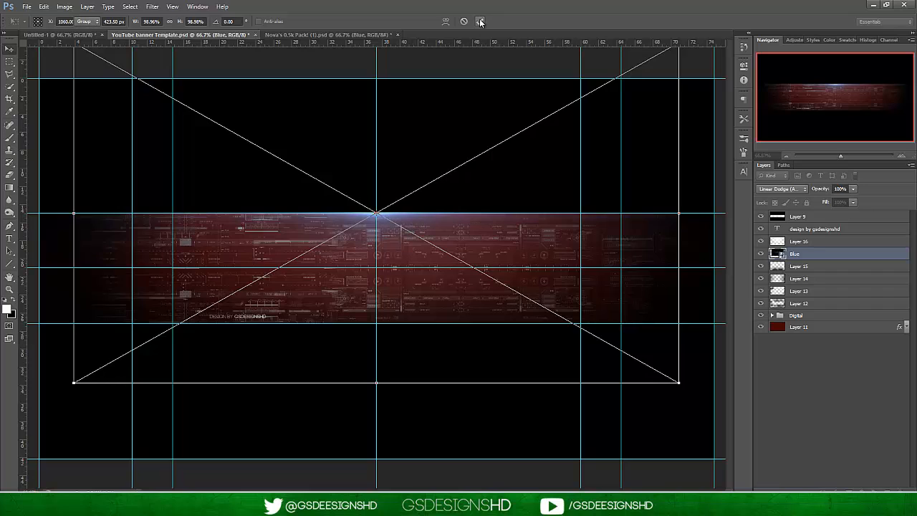
Rasterize the Blue flare layer and deselect it.
right_click(809, 254)
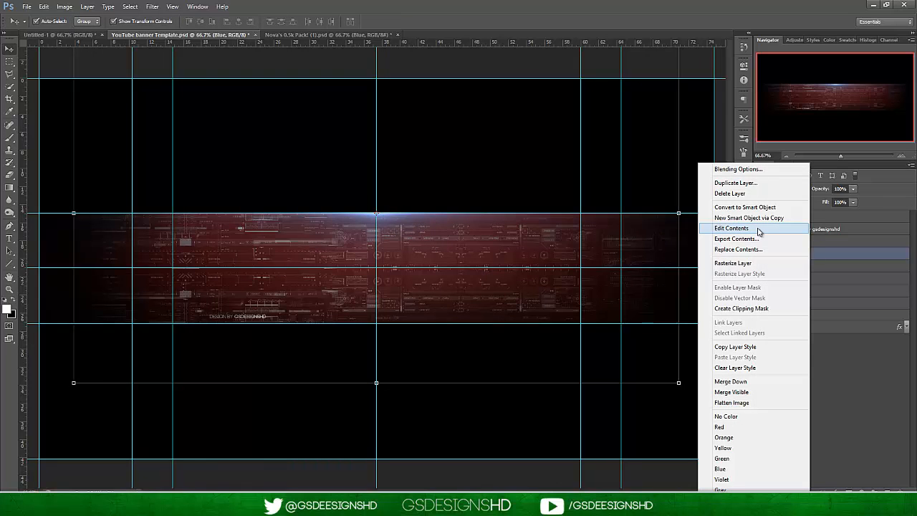
click(747, 263)
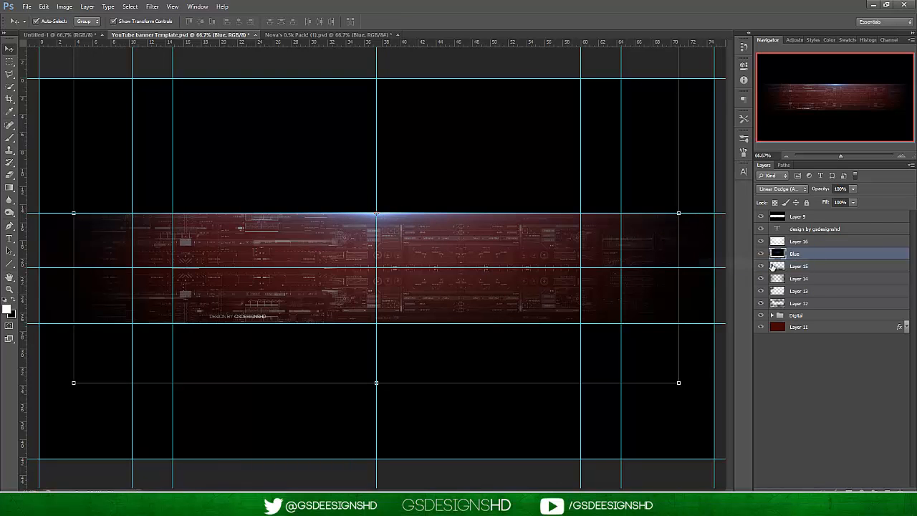
click(822, 373)
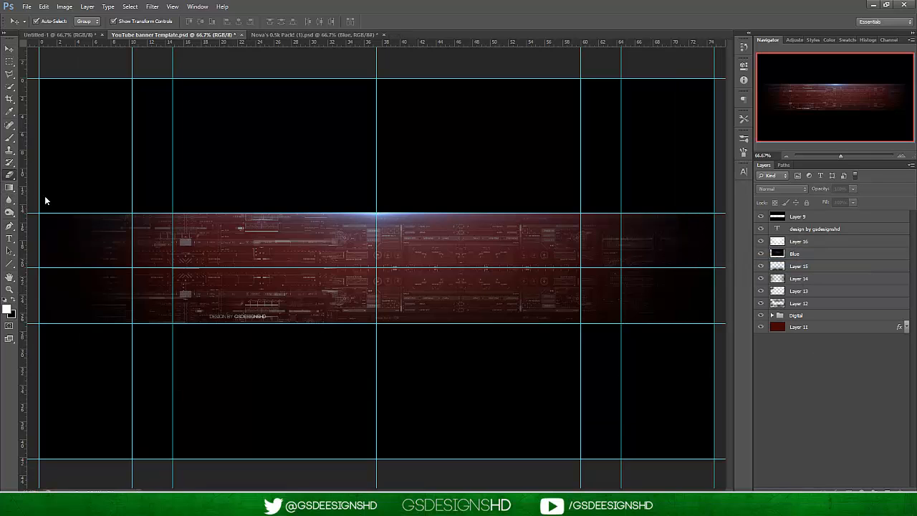
Erase the hard outer ends of the Blue flare with a soft eraser of about 246 px.
click(9, 175)
click(803, 254)
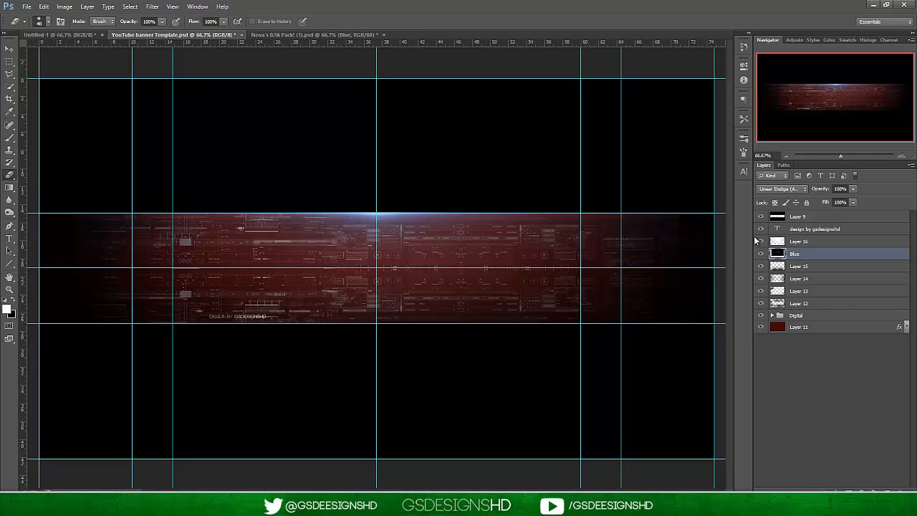
right_click(684, 217)
click(701, 237)
click(70, 212)
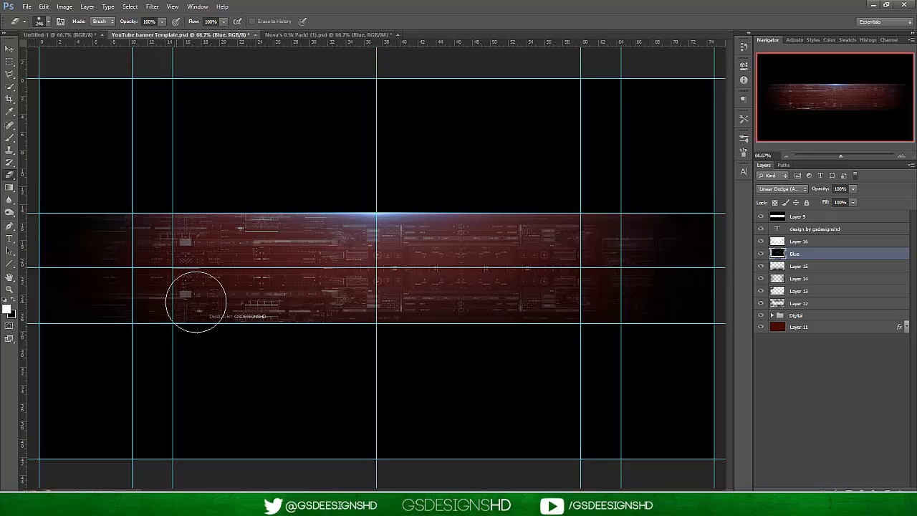
Colorize the Blue flare layer red with a Hue/Saturation adjustment at hue 0 and saturation 51.
click(10, 48)
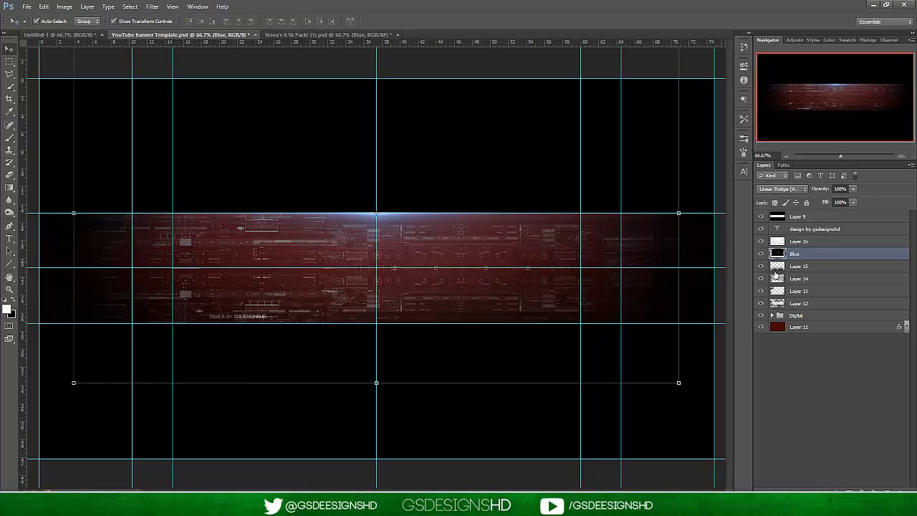
click(65, 6)
mouse_move(107, 30)
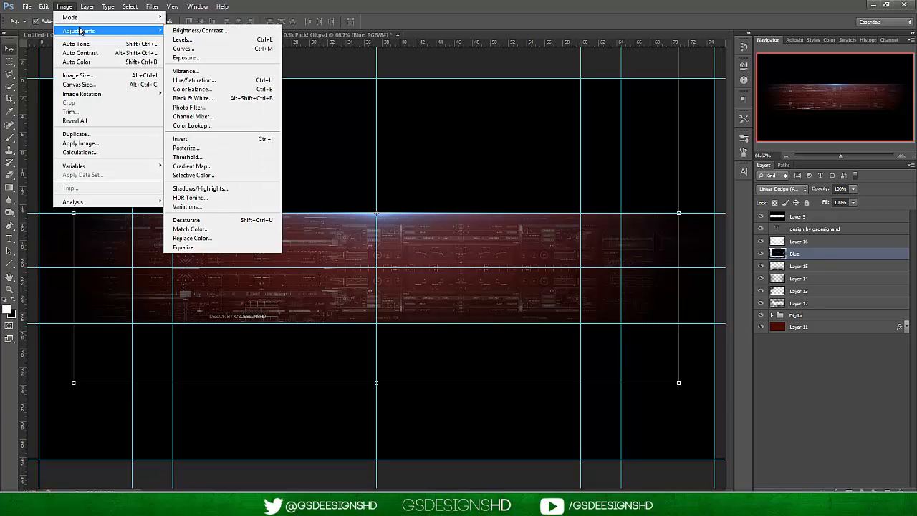
click(203, 82)
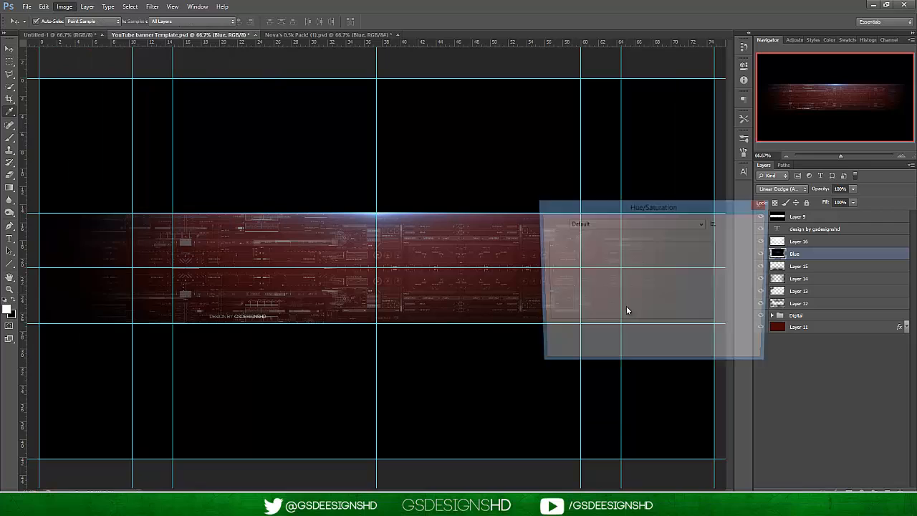
click(738, 327)
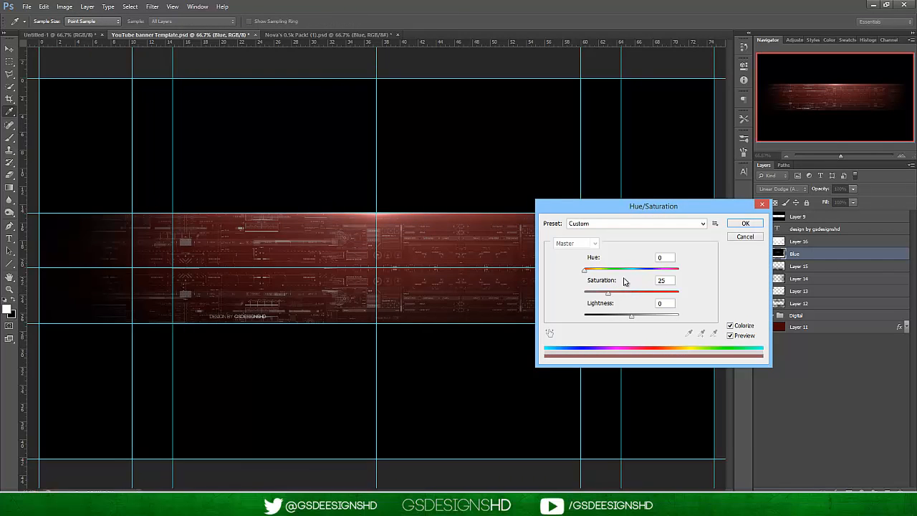
drag(622, 293, 626, 294)
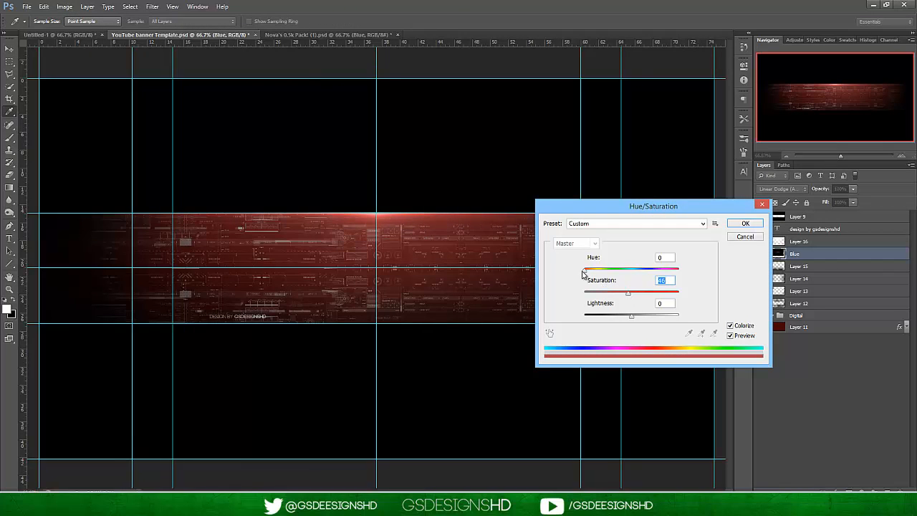
drag(586, 271, 573, 273)
drag(629, 293, 635, 296)
Set the flare's lightness and hue to 0, apply the Hue/Saturation adjustment and deselect the layer.
drag(632, 319, 650, 319)
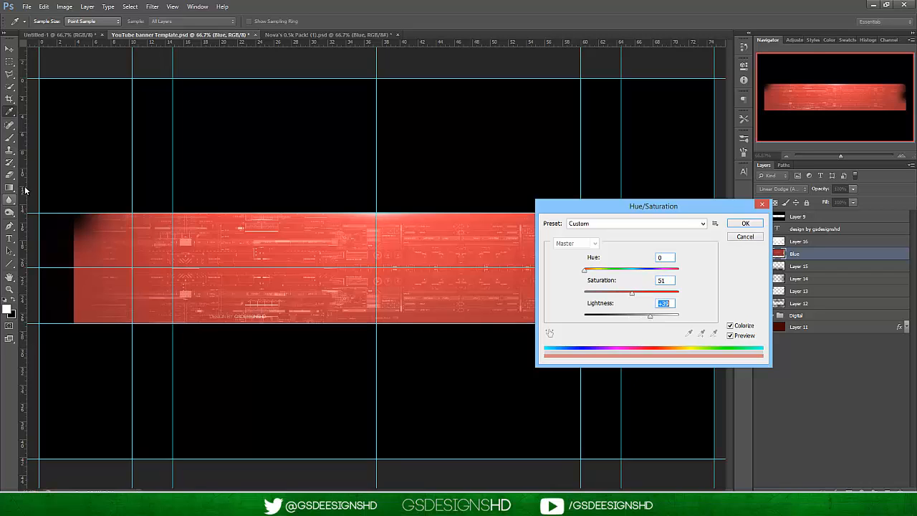
text(0)
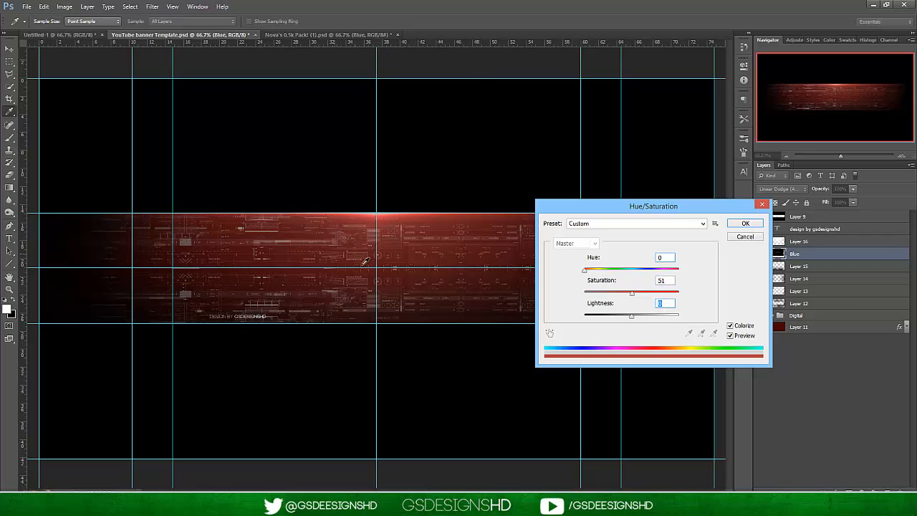
drag(590, 272, 542, 267)
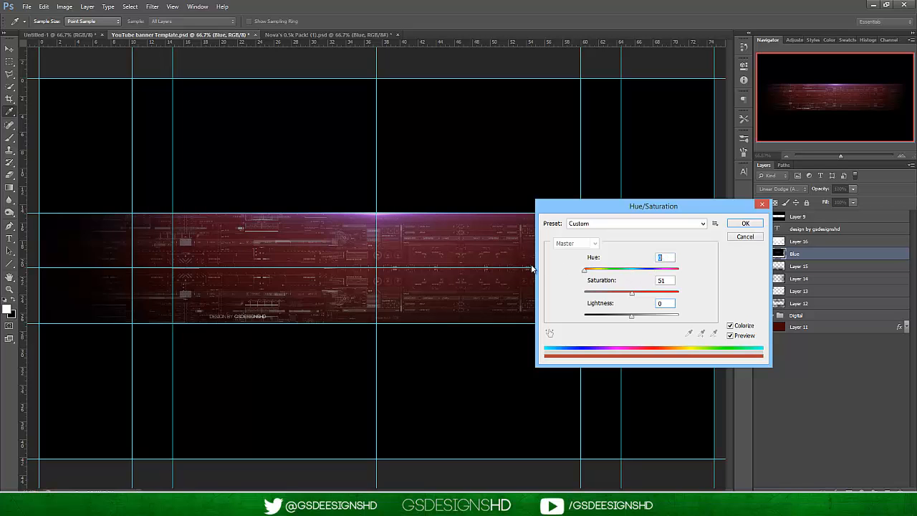
click(739, 226)
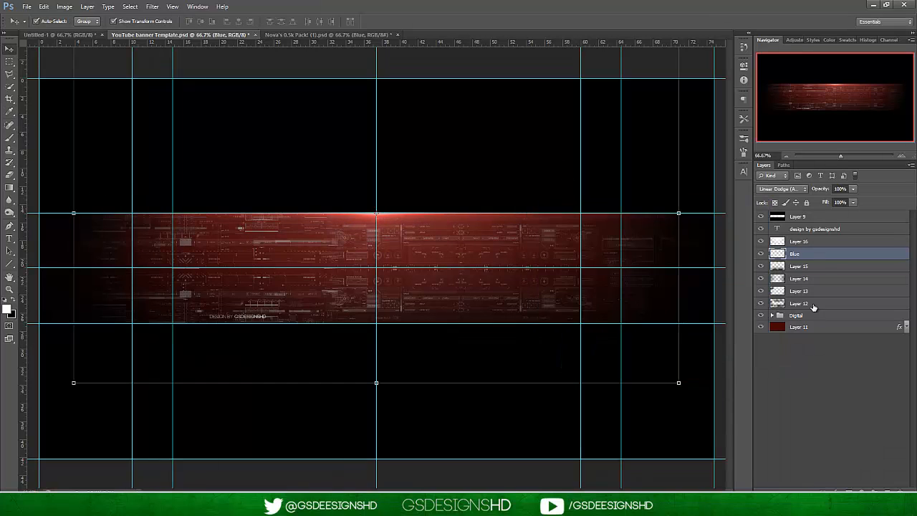
click(831, 375)
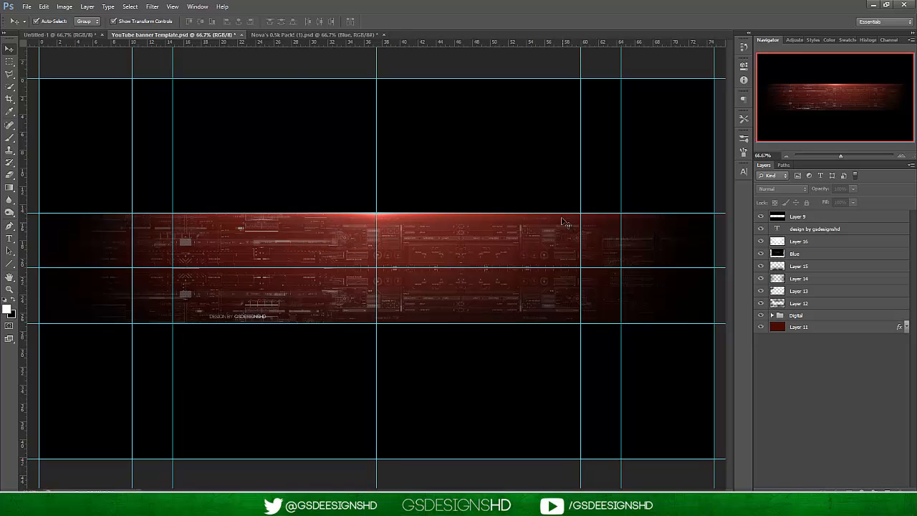
Hide the guides over the banner.
click(175, 7)
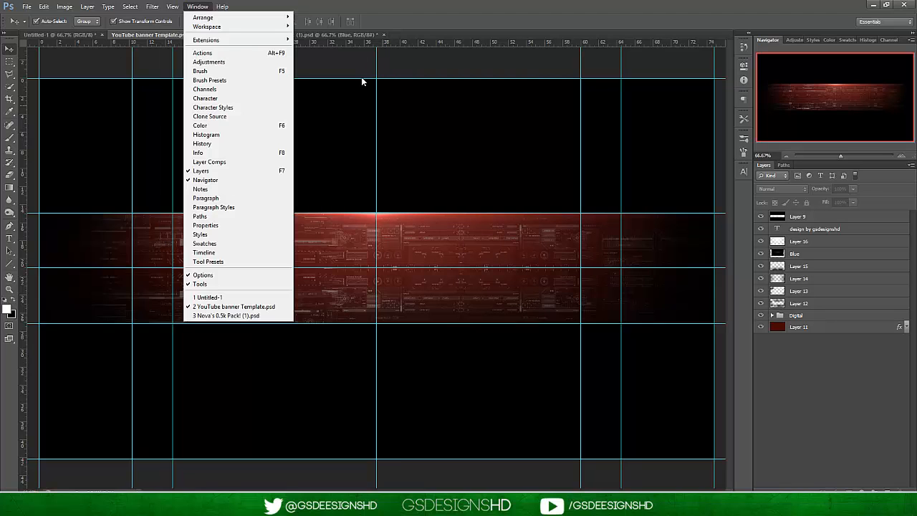
mouse_move(172, 5)
click(179, 138)
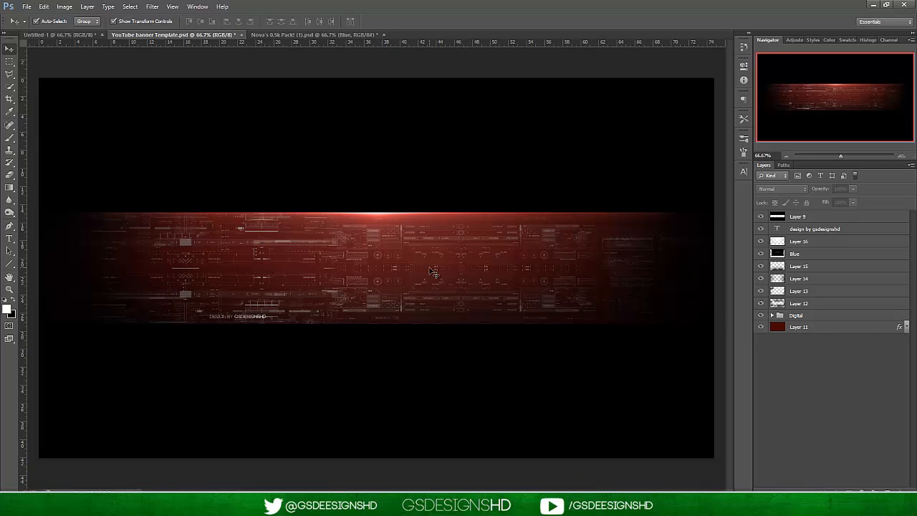
Create a new layer, fill it with black and place it directly below the dark red Layer 11.
click(814, 328)
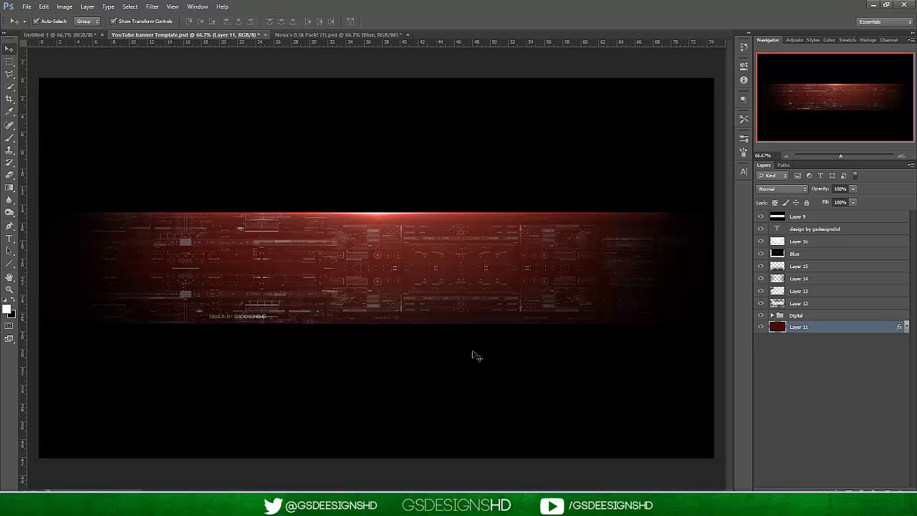
click(852, 190)
click(887, 489)
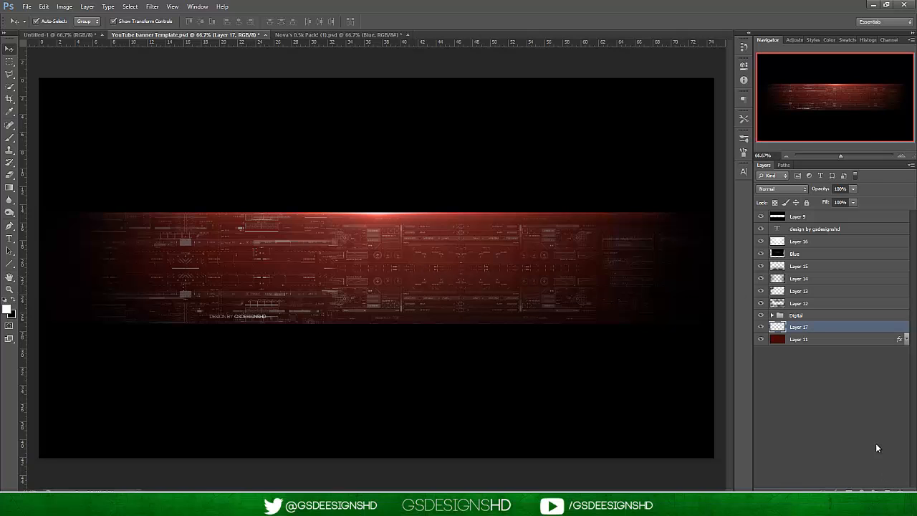
key(ctrl+BackSpace)
drag(838, 328, 792, 347)
Lower the opacity of the dark red Layer 11 to about 41% and deselect it.
click(819, 327)
click(853, 189)
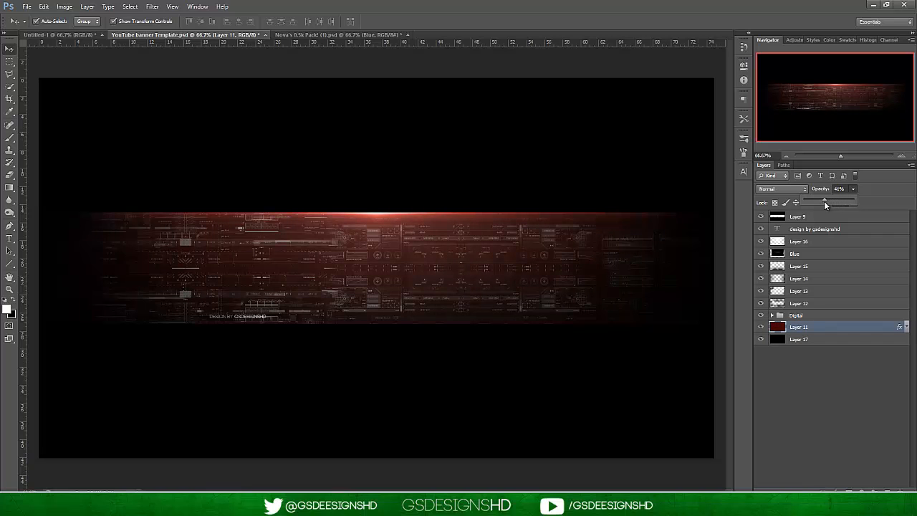
click(860, 399)
Switch to the Nova's 0.5k Pack document, collapse the Flares group and expand the Stocks/Textures group.
click(320, 34)
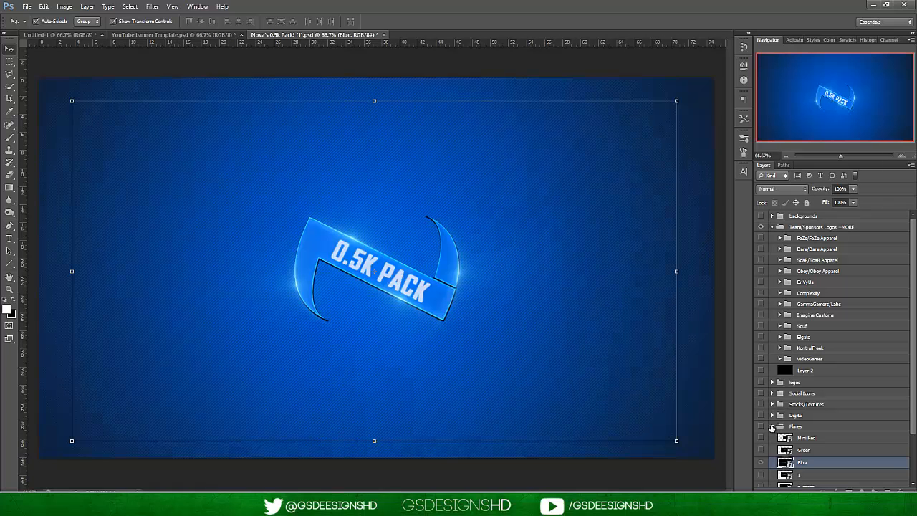
click(771, 427)
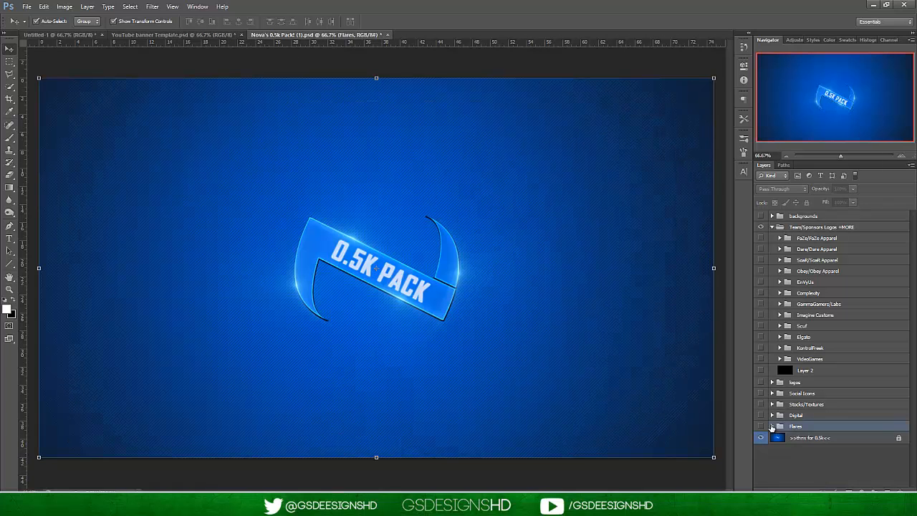
click(780, 406)
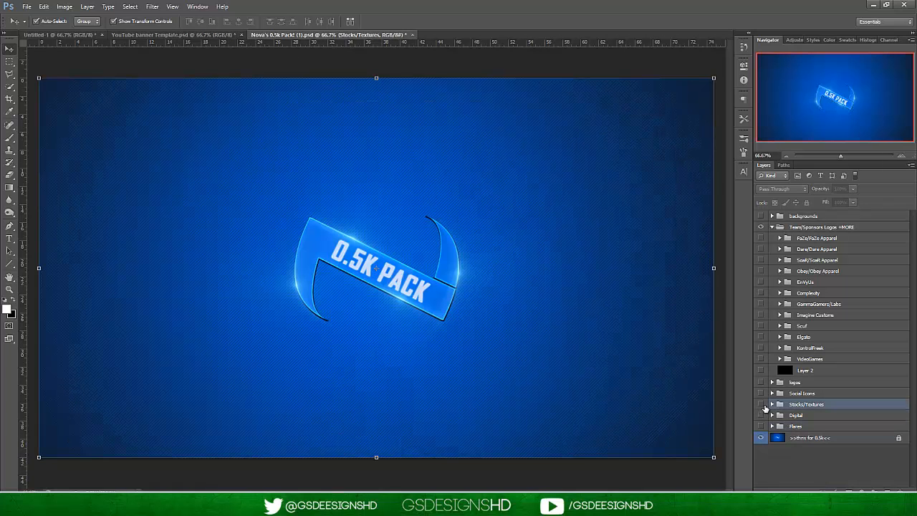
click(772, 404)
scroll(848, 430, down, 4)
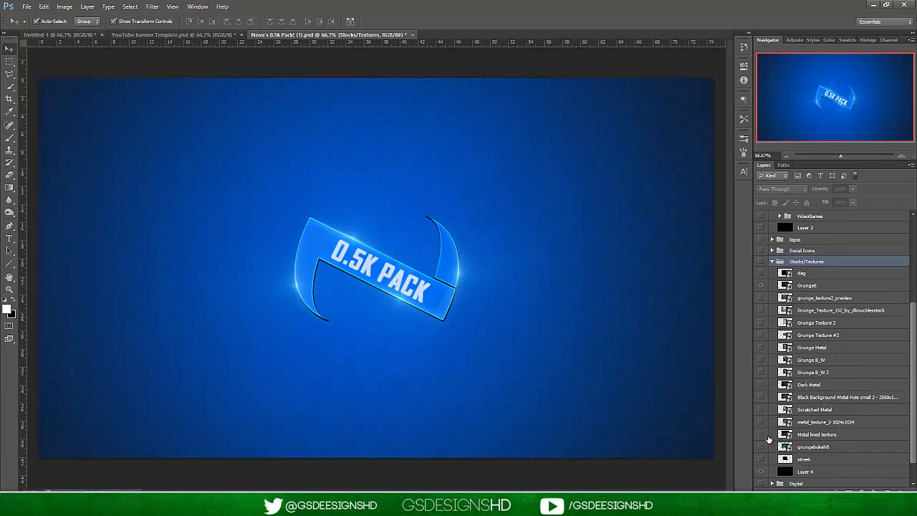
Preview the Metal lined texture, metal_texture_2-1024x1024, Dark Metal and Grunge6 layers, leaving them all hidden.
click(779, 434)
click(761, 435)
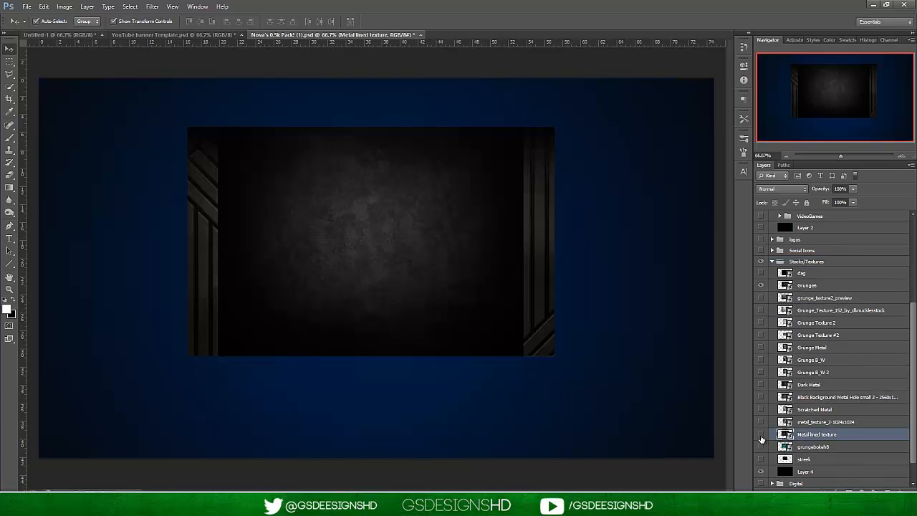
click(761, 434)
click(807, 423)
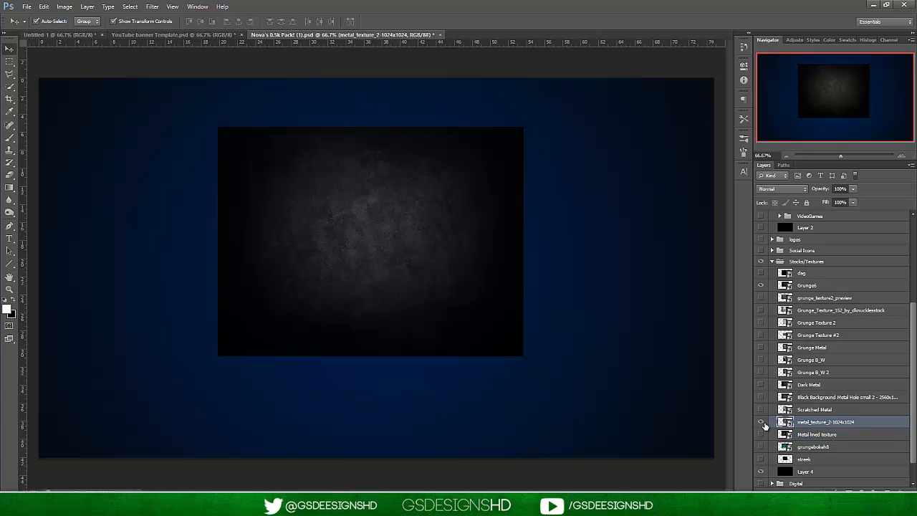
click(762, 423)
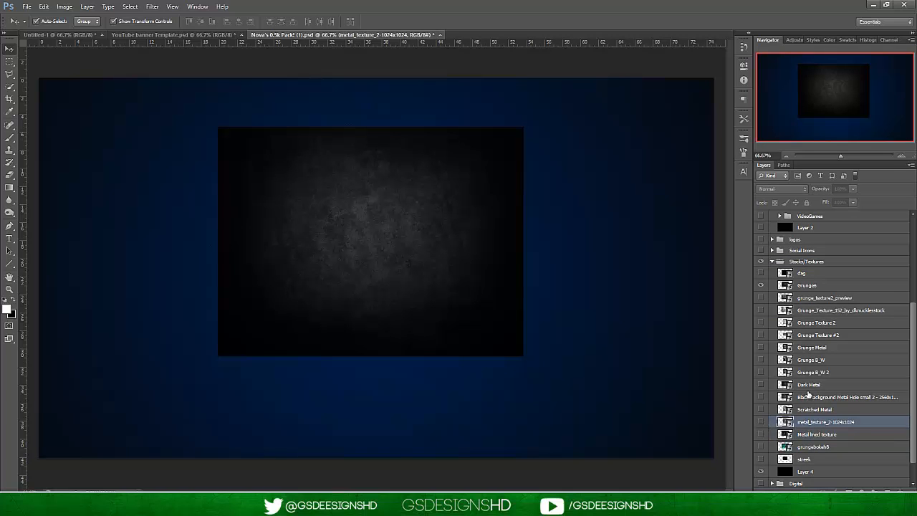
click(808, 385)
click(761, 386)
click(761, 386)
click(760, 286)
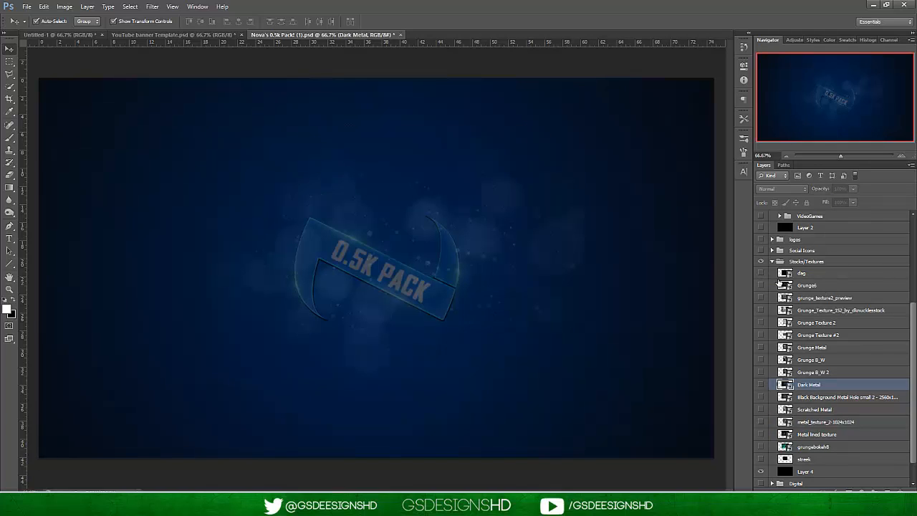
click(776, 287)
click(760, 285)
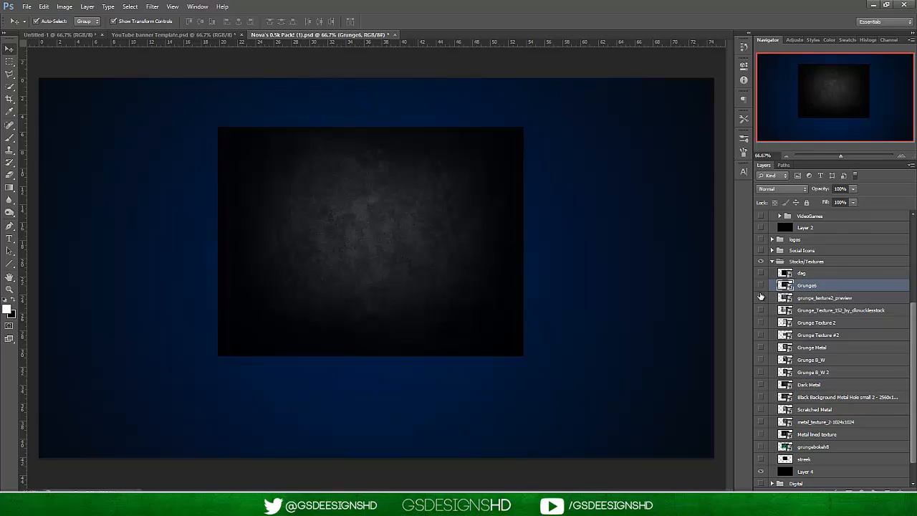
click(760, 286)
Preview the grunge textures one by one, from grunge_texture2_preview down to Grunge B_W 2.
click(761, 298)
click(761, 298)
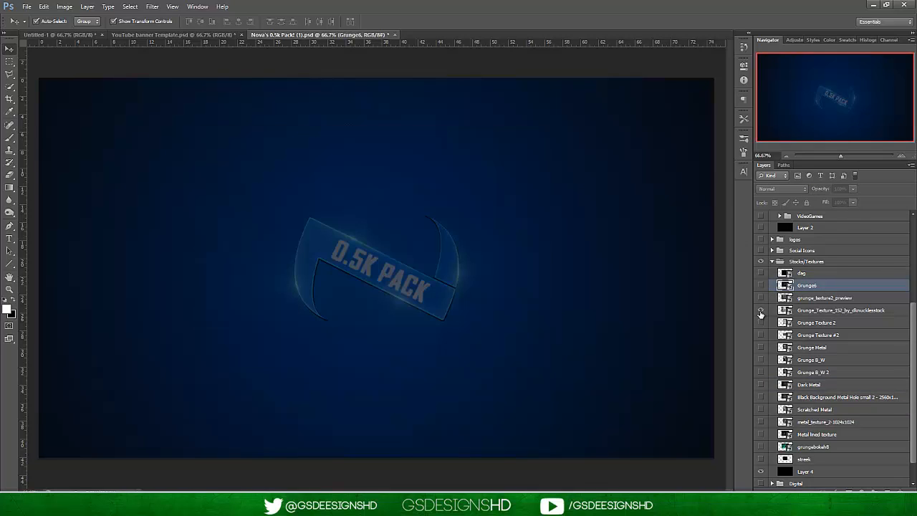
click(761, 311)
click(761, 310)
click(761, 322)
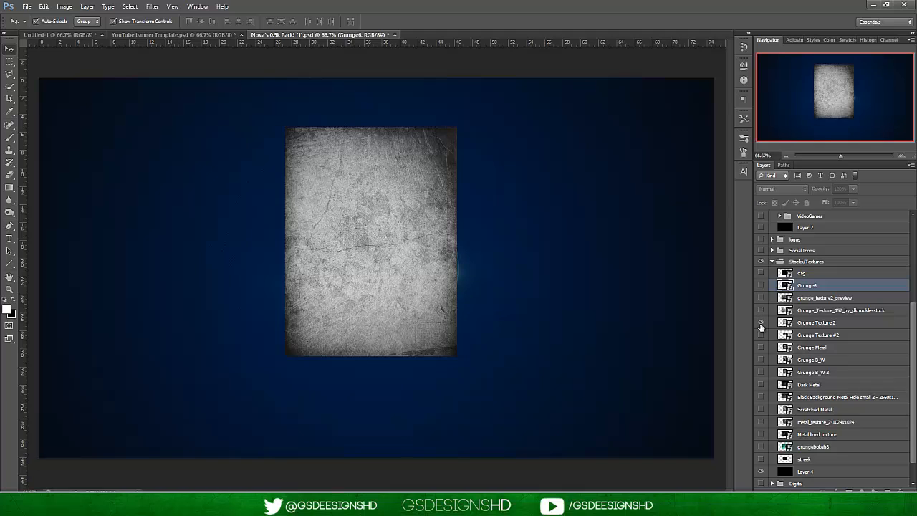
click(761, 322)
click(761, 335)
click(761, 334)
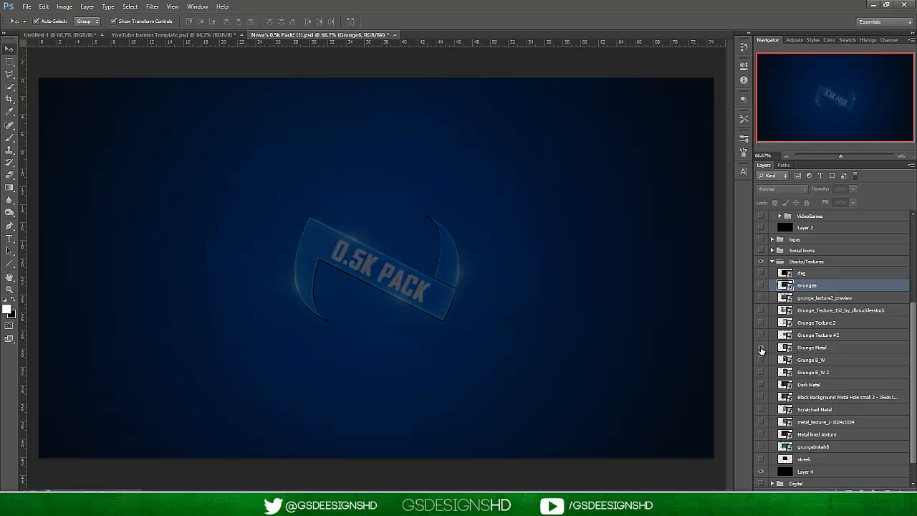
click(761, 347)
click(761, 348)
click(761, 360)
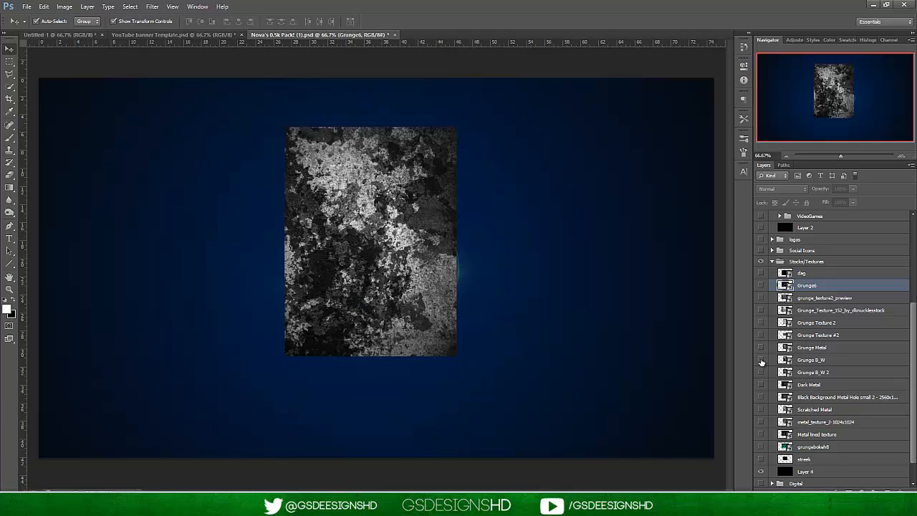
click(761, 360)
click(761, 372)
click(761, 372)
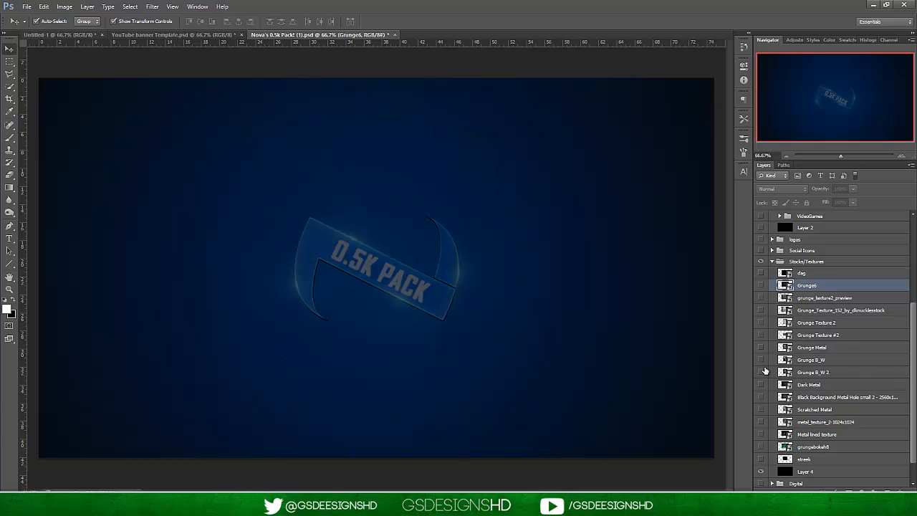
click(761, 372)
click(761, 371)
Duplicate the Grunge B_W 2 layer into YouTube banner Template.psd and make it visible in the banner.
click(836, 374)
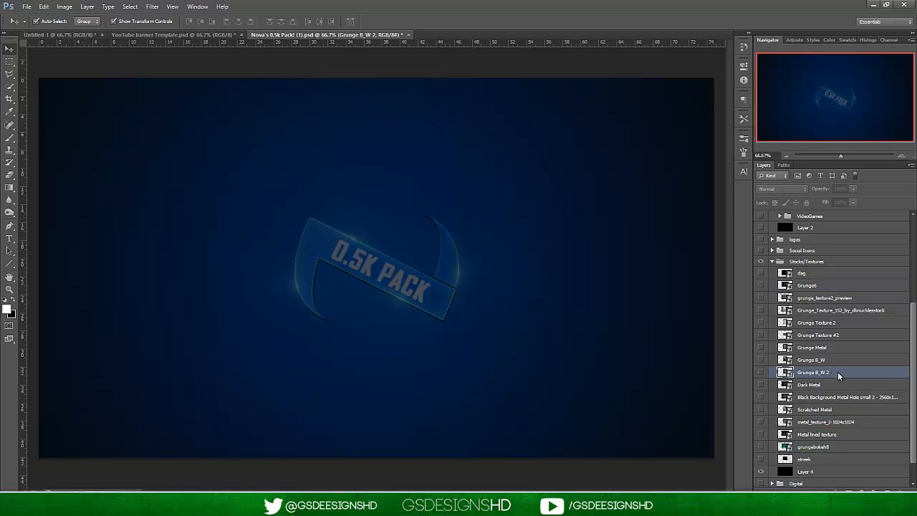
right_click(838, 375)
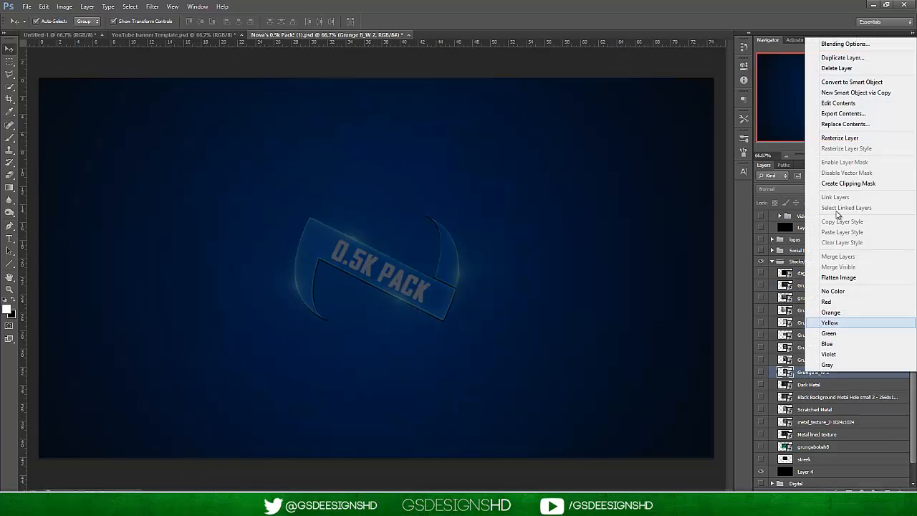
click(843, 58)
click(436, 193)
click(437, 210)
click(541, 156)
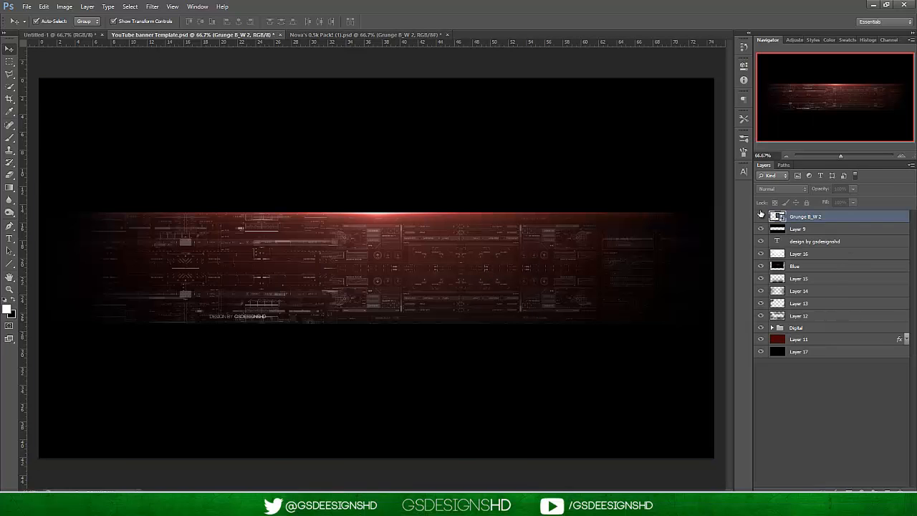
click(761, 216)
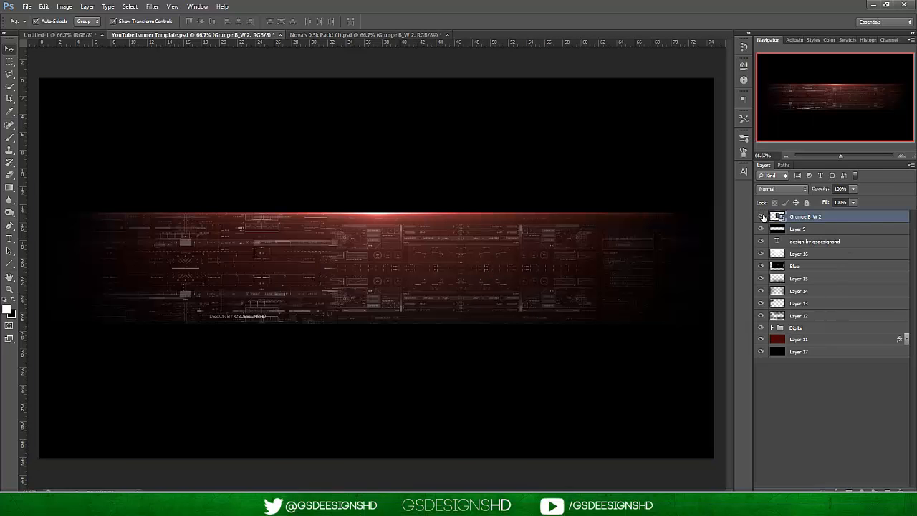
Turn the guides and transform box back on in the banner document.
click(785, 156)
click(172, 6)
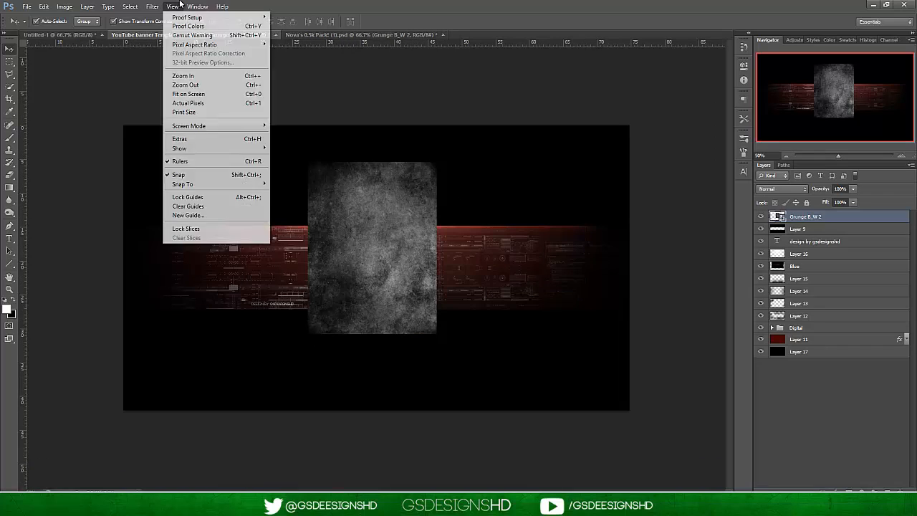
click(193, 139)
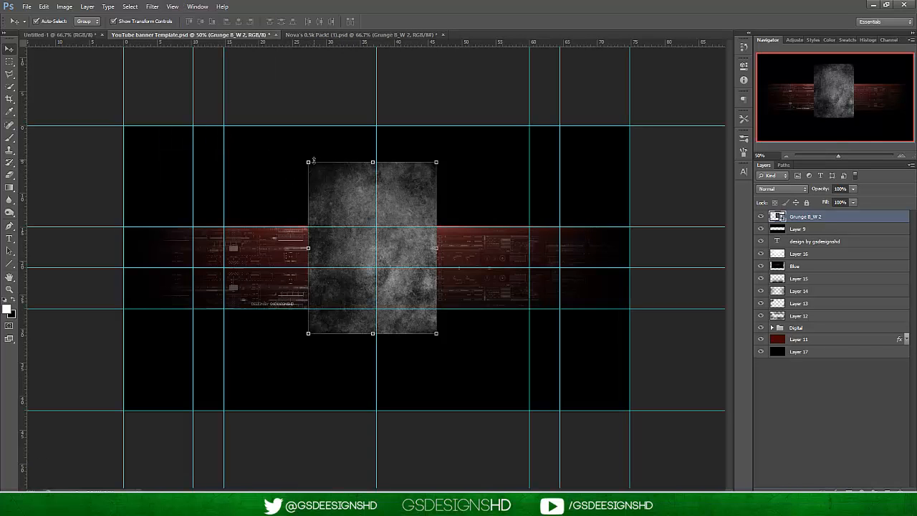
Rotate the Grunge B_W 2 texture 90° and stretch it to 111.34% by 334% so it spans the banner's full width.
drag(440, 194, 464, 165)
drag(390, 207, 217, 222)
drag(285, 262, 632, 262)
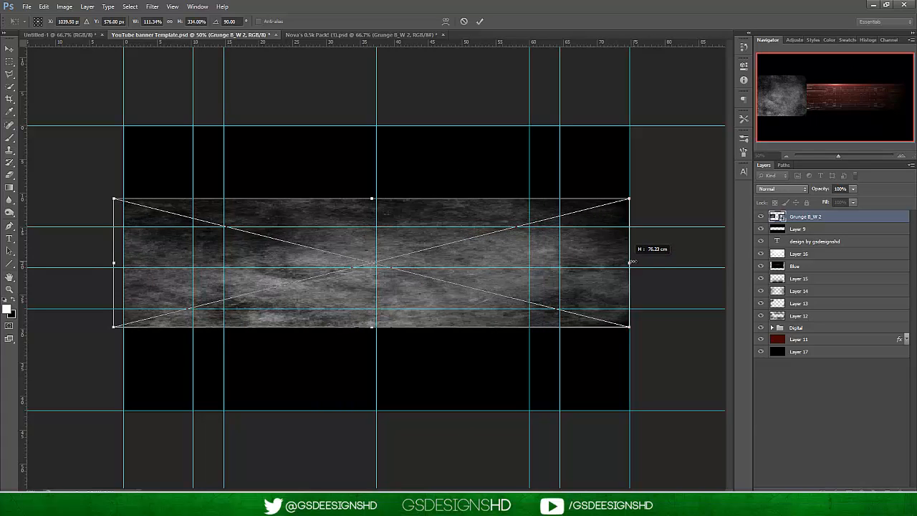
drag(509, 256, 513, 260)
click(479, 22)
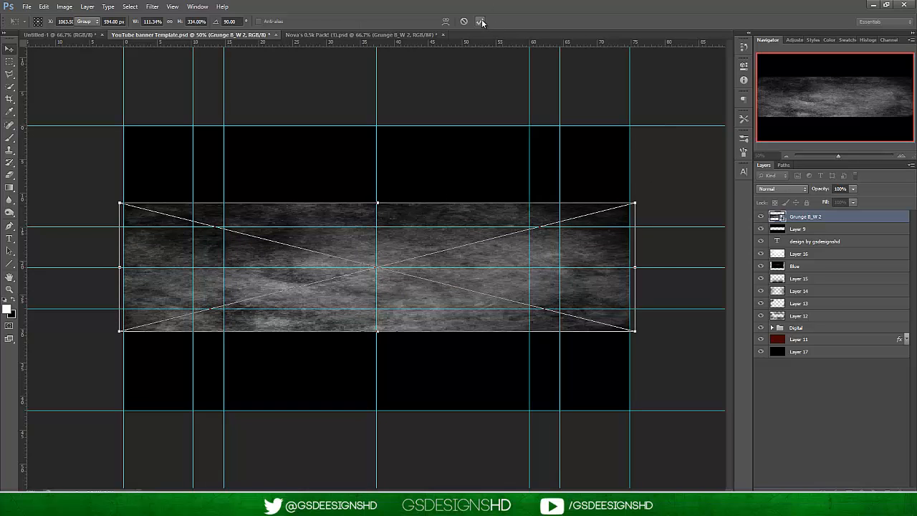
Place the Grunge B_W 2 layer between Layer 11 and Layer 17 and lower its opacity to about 22%.
click(900, 155)
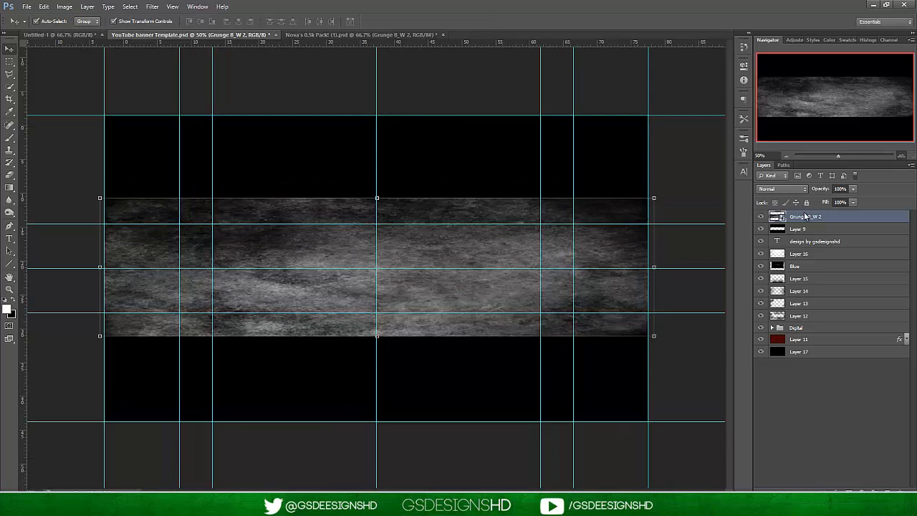
drag(802, 216, 831, 346)
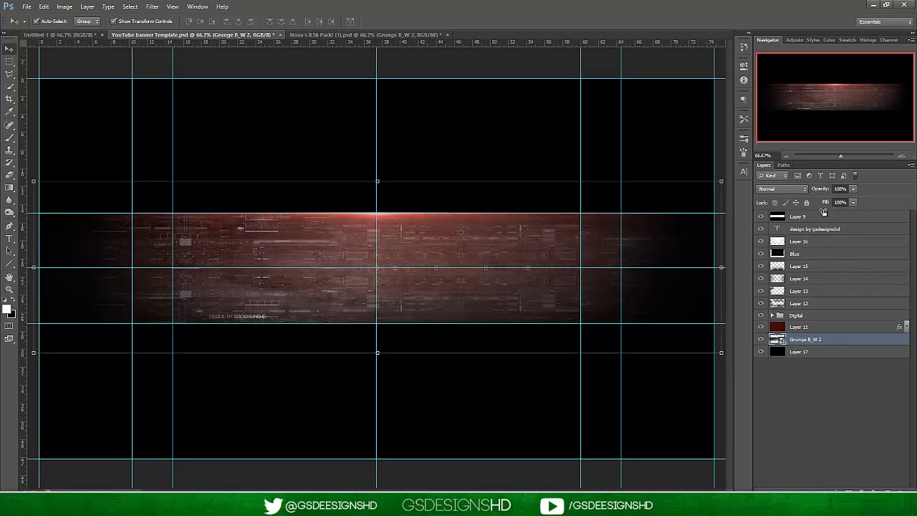
click(853, 190)
drag(836, 200, 819, 206)
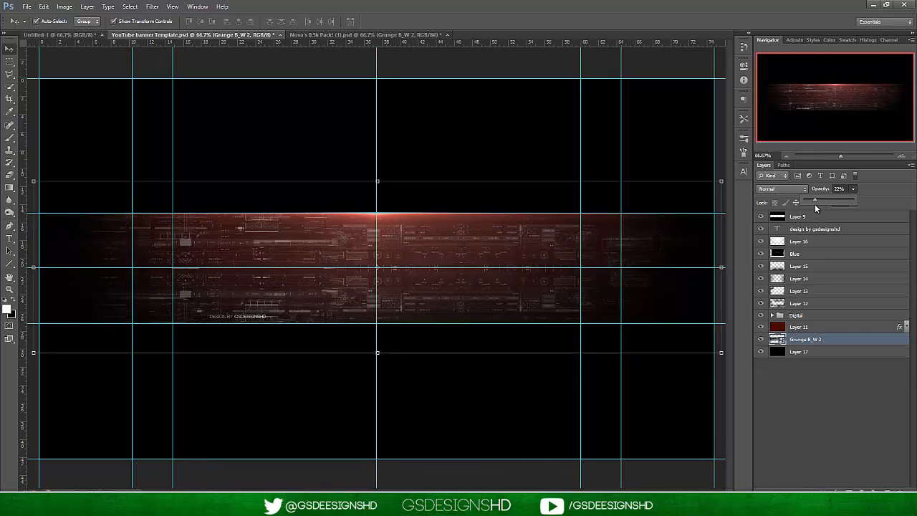
drag(816, 204, 818, 204)
click(837, 430)
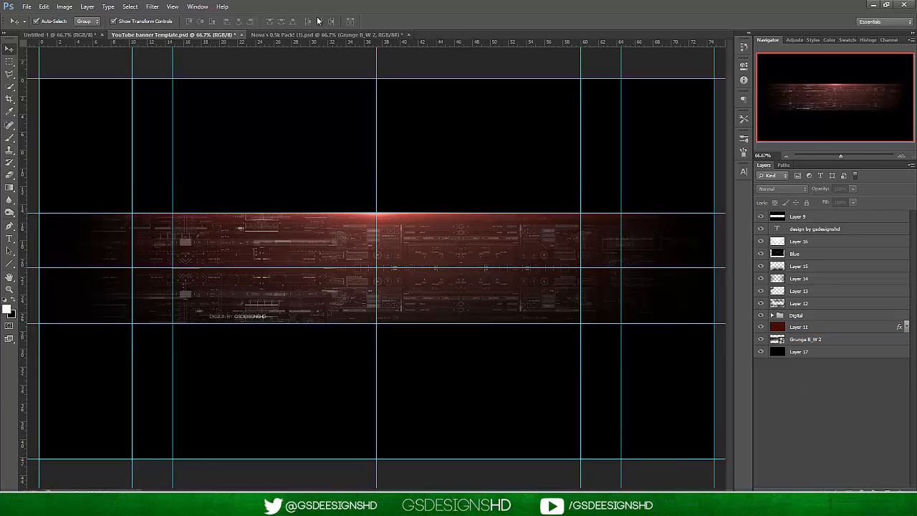
click(762, 341)
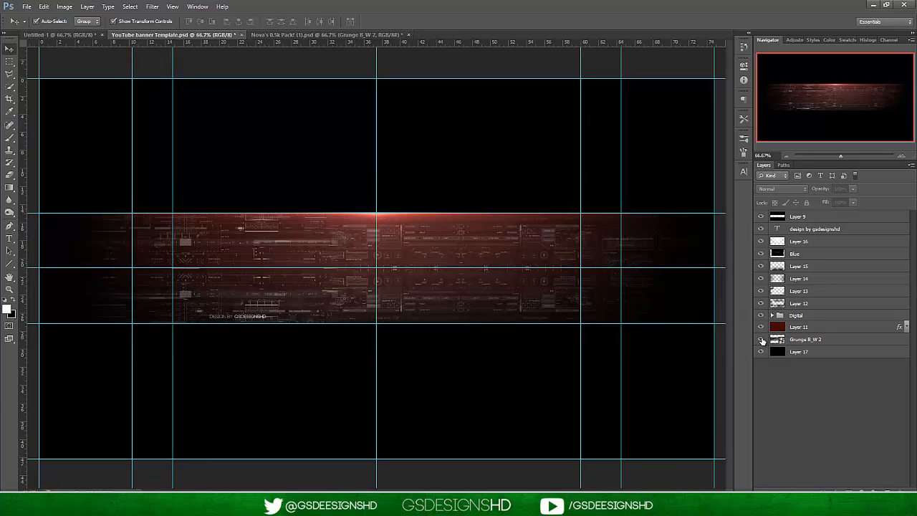
Close Nova's 0.5k Pack! (1).psd without saving and open Dust 2 from the Smoke & Dust folder in 200 Subs Pack.
click(408, 34)
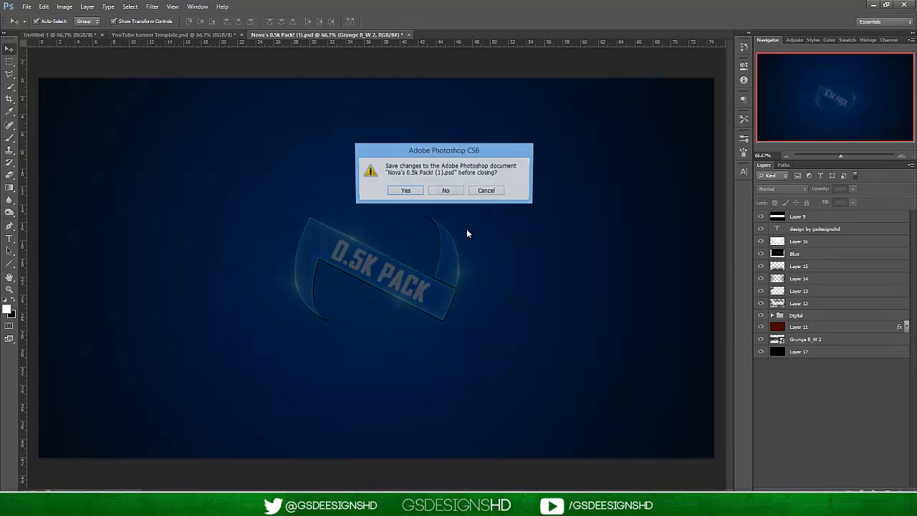
click(445, 191)
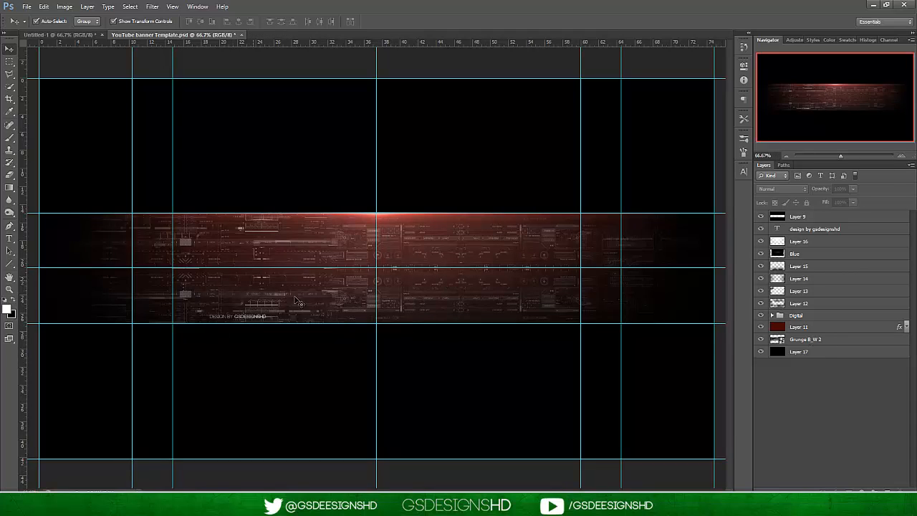
click(27, 6)
click(32, 25)
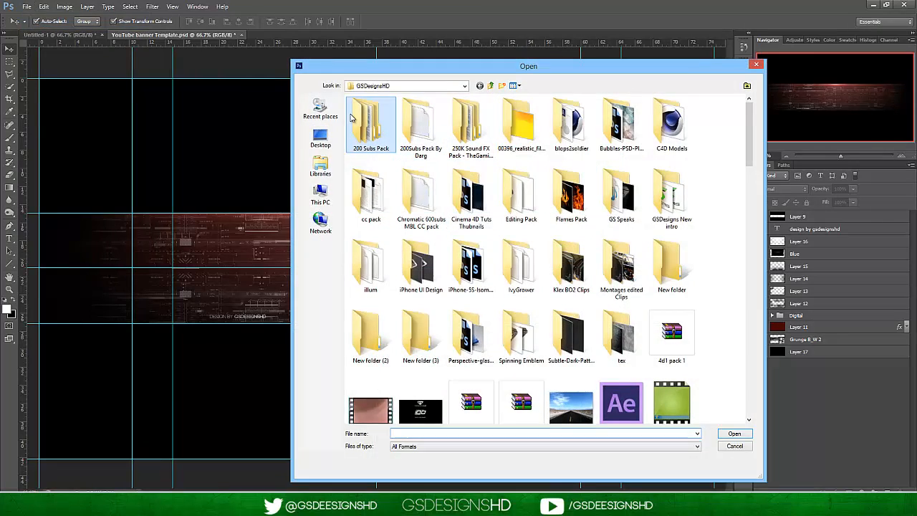
double_click(352, 120)
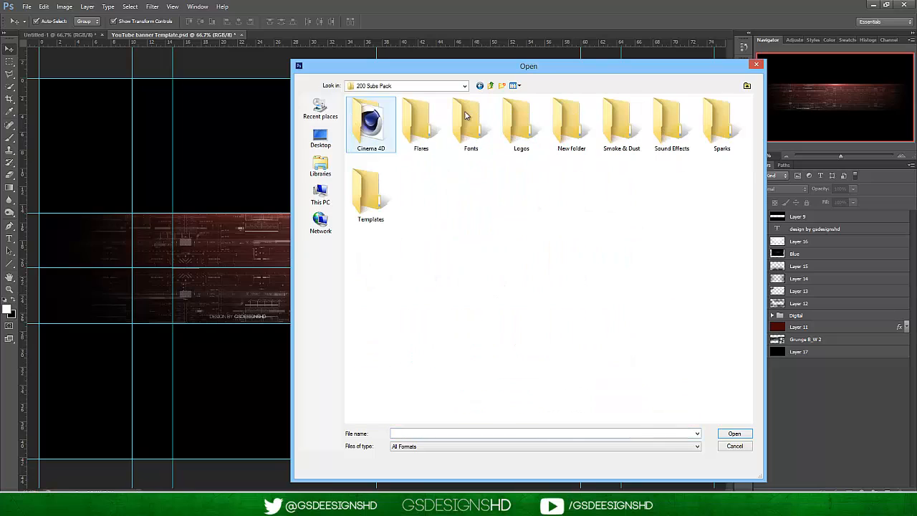
double_click(621, 127)
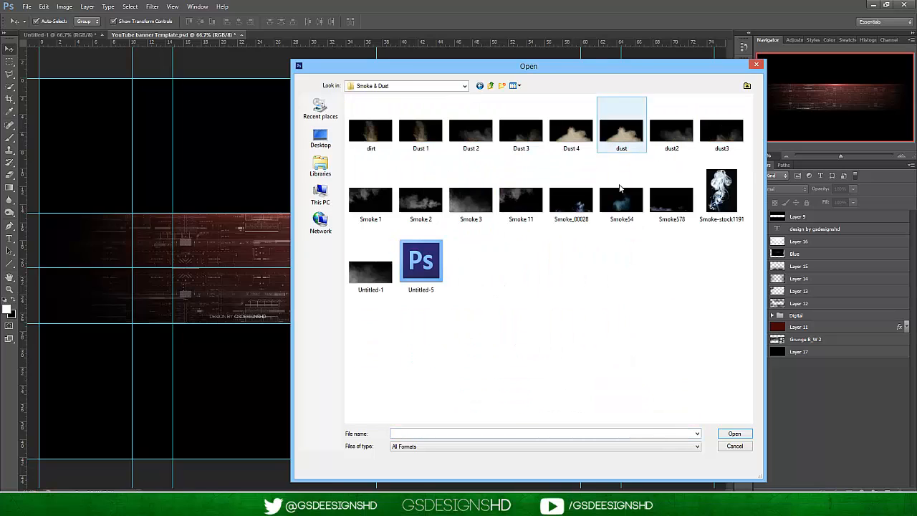
click(478, 141)
double_click(478, 141)
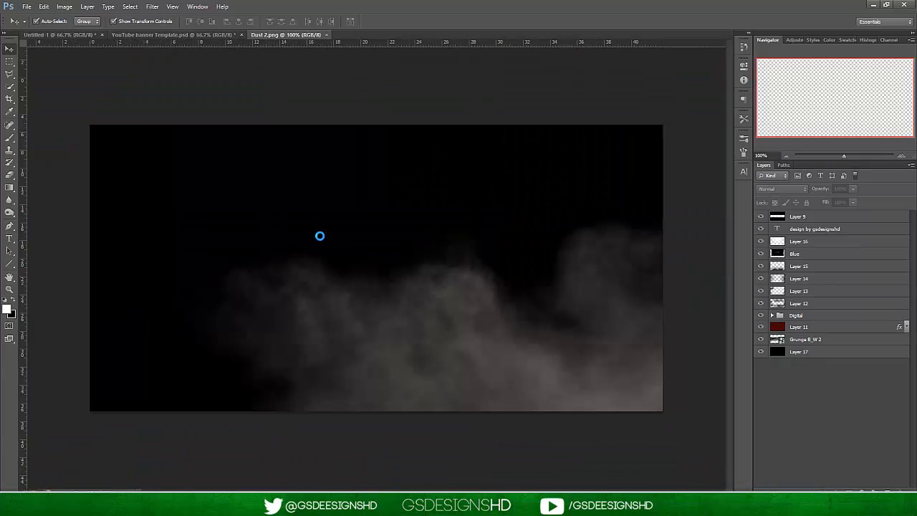
Bring the Dust 2 image into the banner document as a new layer and set its blend mode to Linear Dodge (Add).
drag(512, 313, 355, 319)
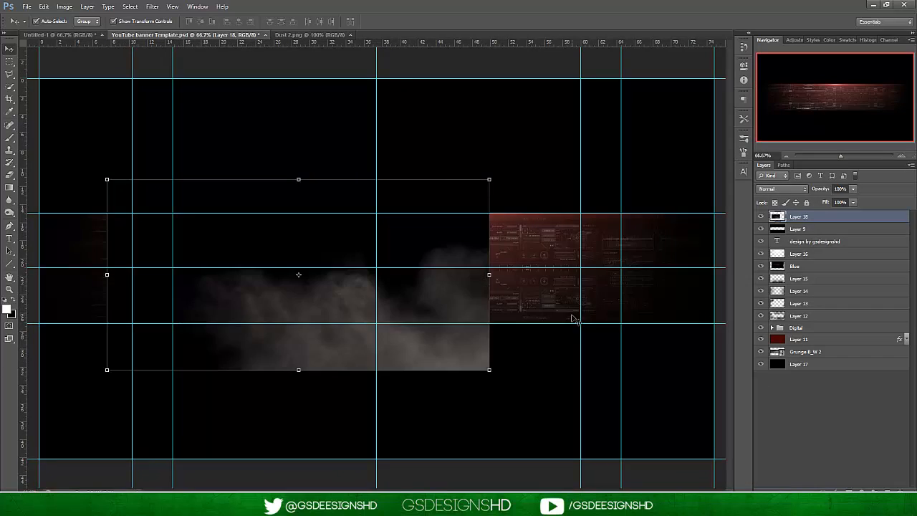
click(780, 188)
click(778, 282)
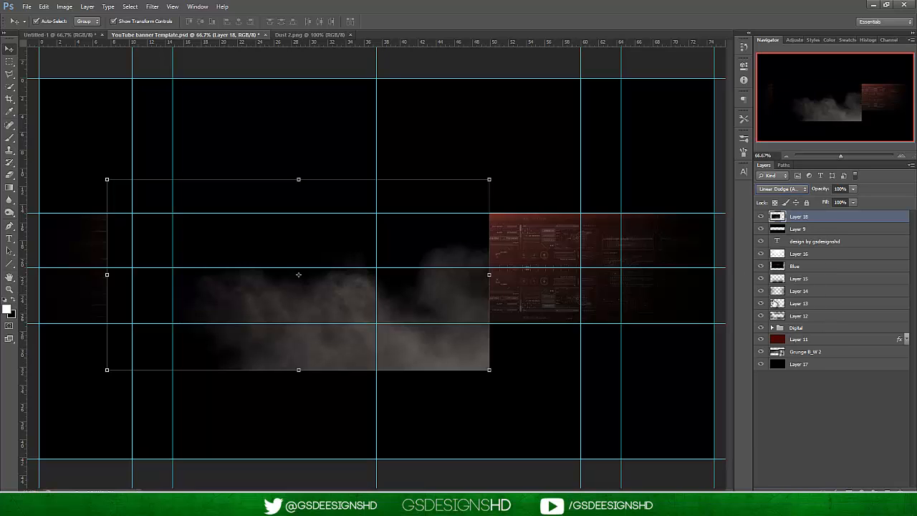
Rotate the dust image about 7° and position it over the banner's lower-right area.
drag(536, 178, 554, 186)
drag(408, 350, 627, 391)
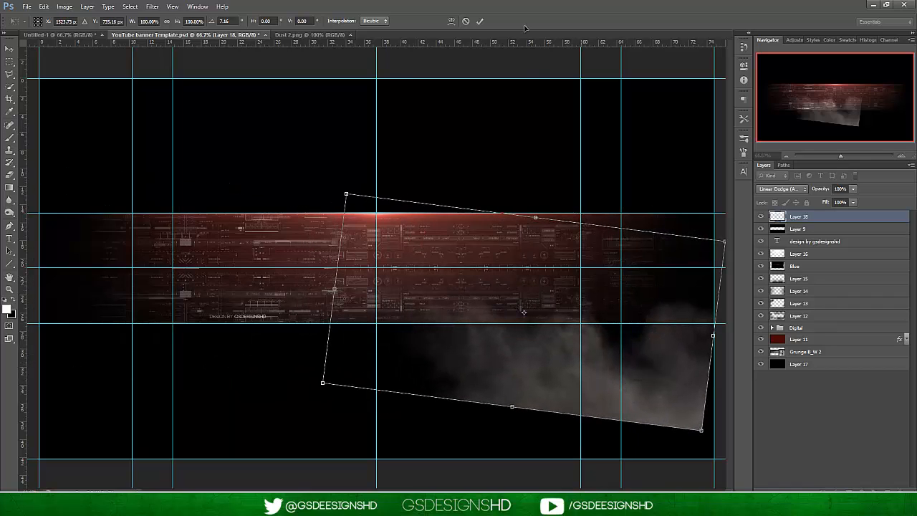
click(480, 21)
Move the dust layer, Layer 18, beneath Layer 9 and reduce its opacity to 46%.
mouse_move(834, 220)
mouse_down()
mouse_move(822, 319)
mouse_move(810, 242)
mouse_move(836, 255)
mouse_move(821, 216)
mouse_up()
click(795, 216)
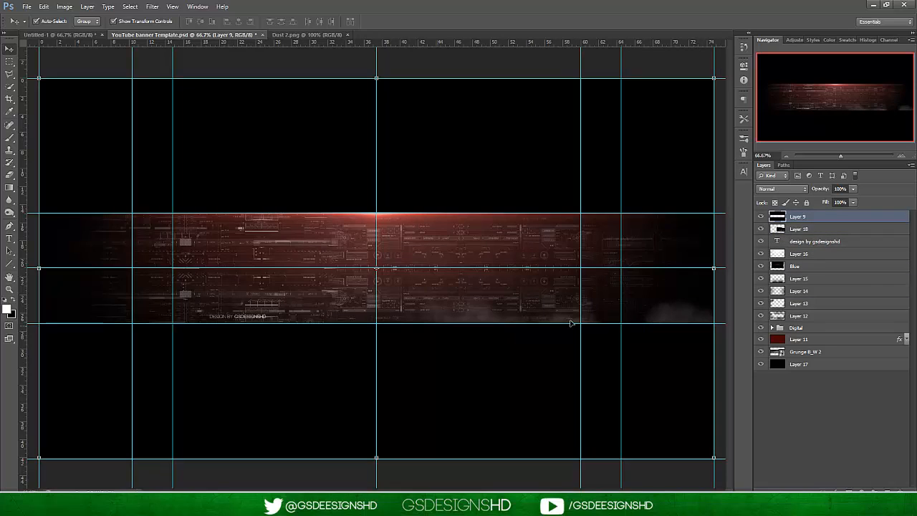
click(833, 232)
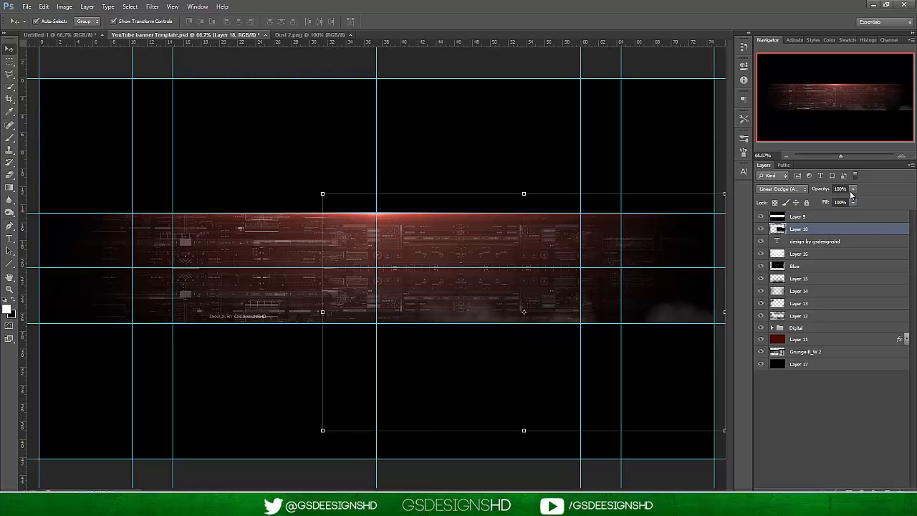
click(852, 202)
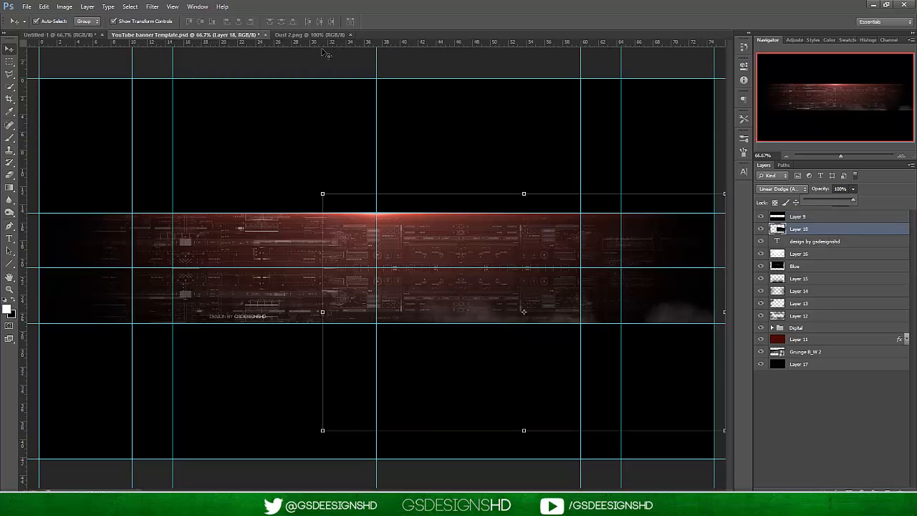
drag(852, 200, 830, 200)
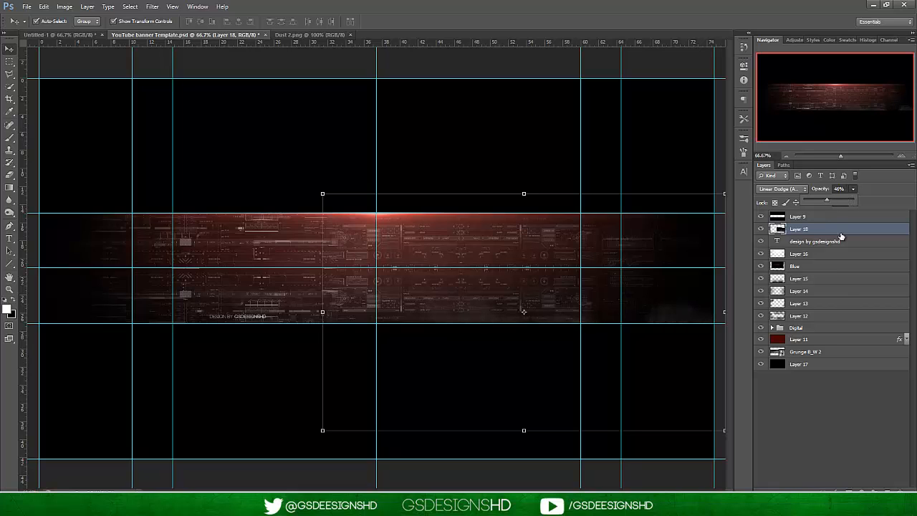
right_click(836, 228)
click(856, 234)
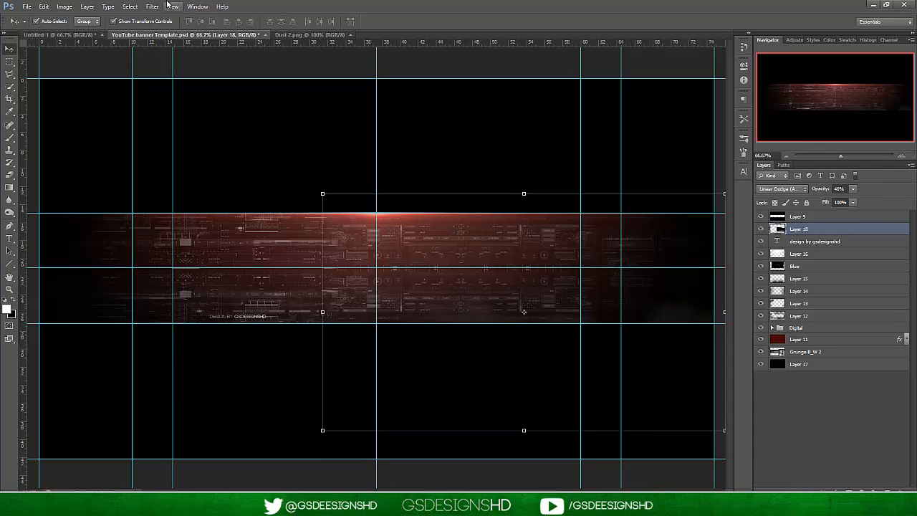
Close Dust 2.png and open dust3 from the Smoke & Dust folder.
click(351, 35)
key(super+Left)
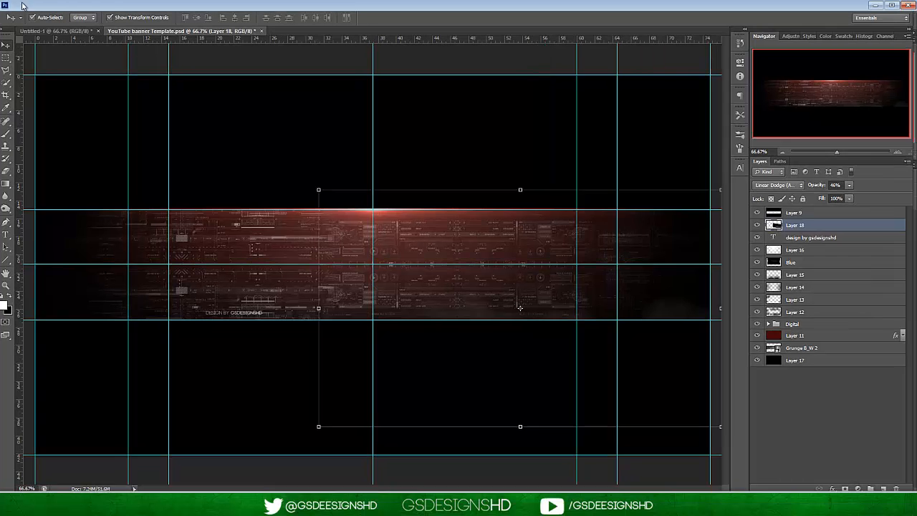
click(422, 5)
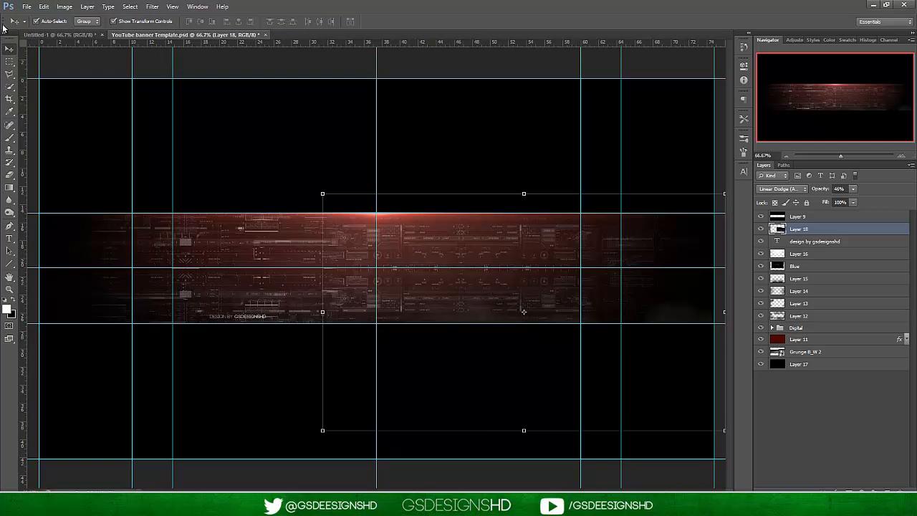
click(26, 5)
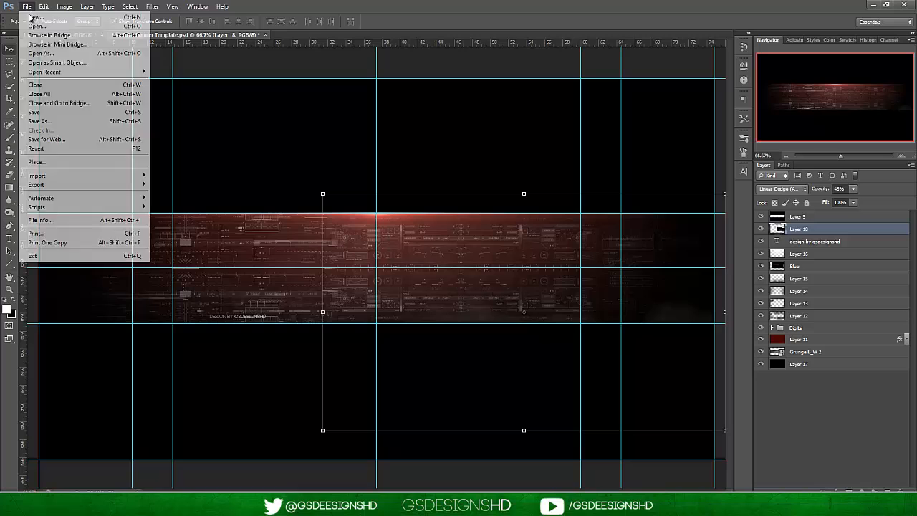
click(35, 26)
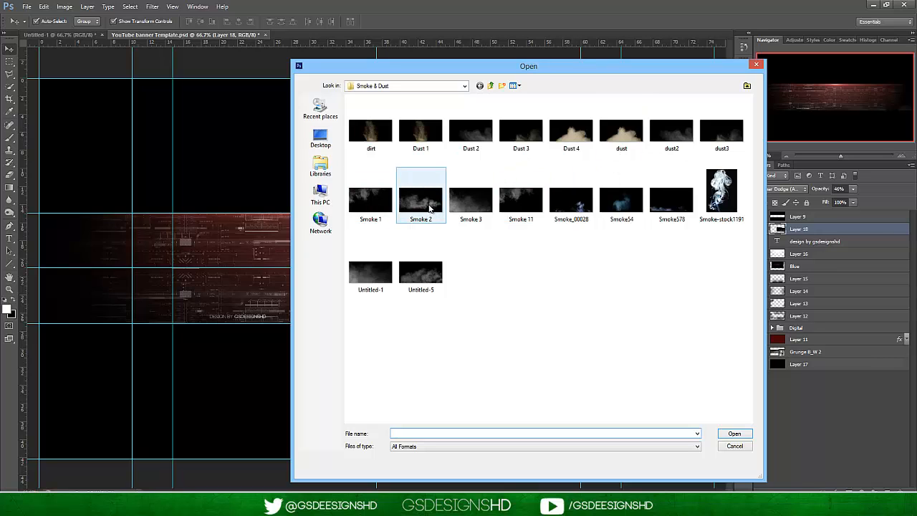
click(717, 135)
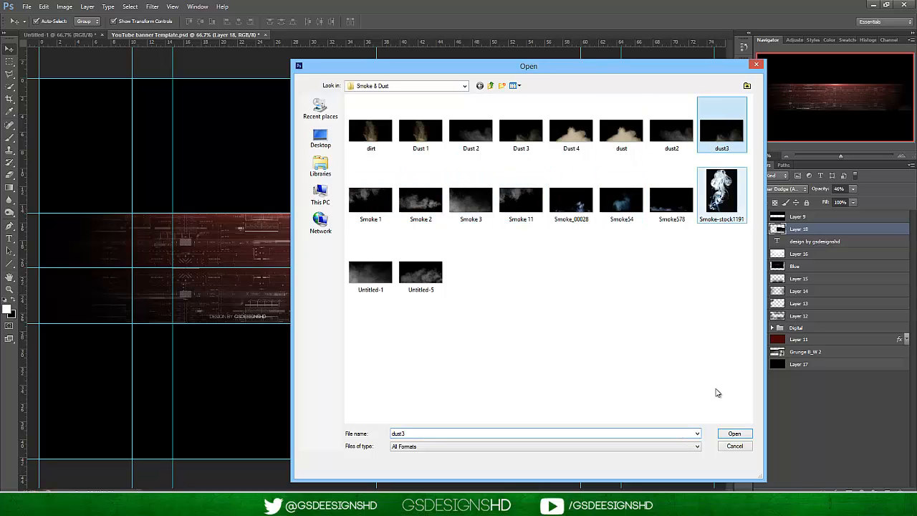
click(734, 436)
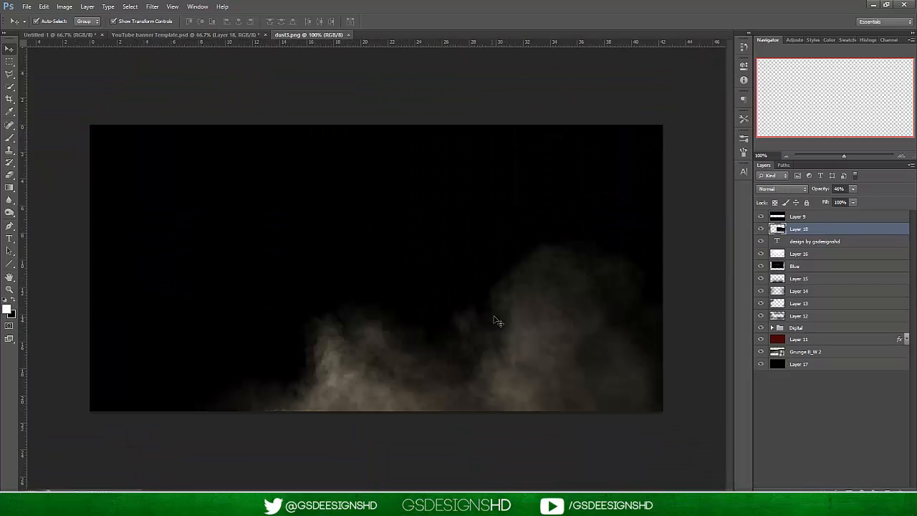
Bring the dust3 image into the left part of the banner document as a new layer and flip it horizontally.
drag(125, 38, 232, 301)
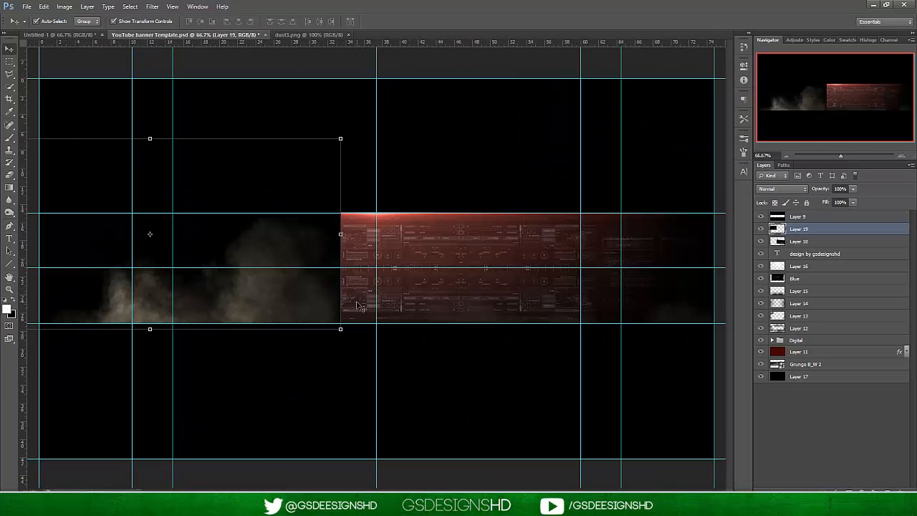
click(43, 6)
mouse_move(143, 193)
click(183, 296)
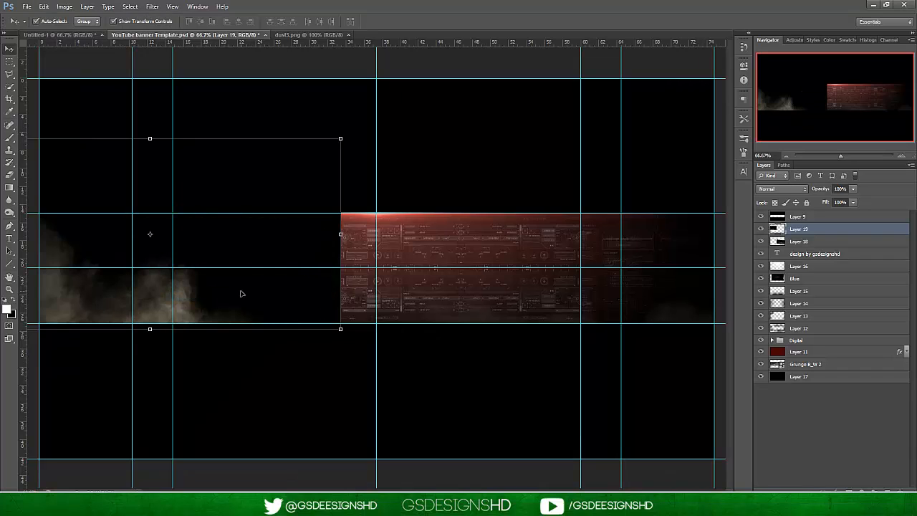
Shift the flipped dust down to the banner's lower-left edge and set its blend mode to Linear Dodge (Add).
drag(94, 323, 122, 357)
click(770, 189)
click(781, 290)
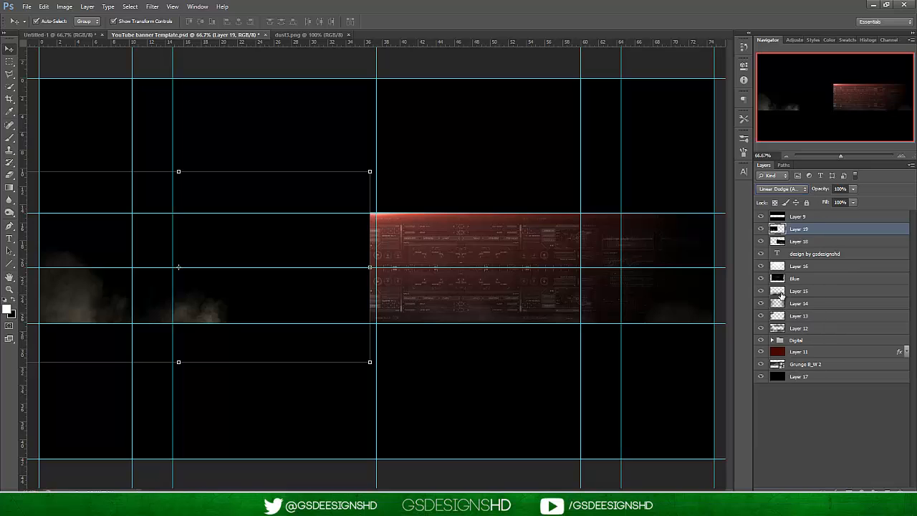
key(ctrl+t)
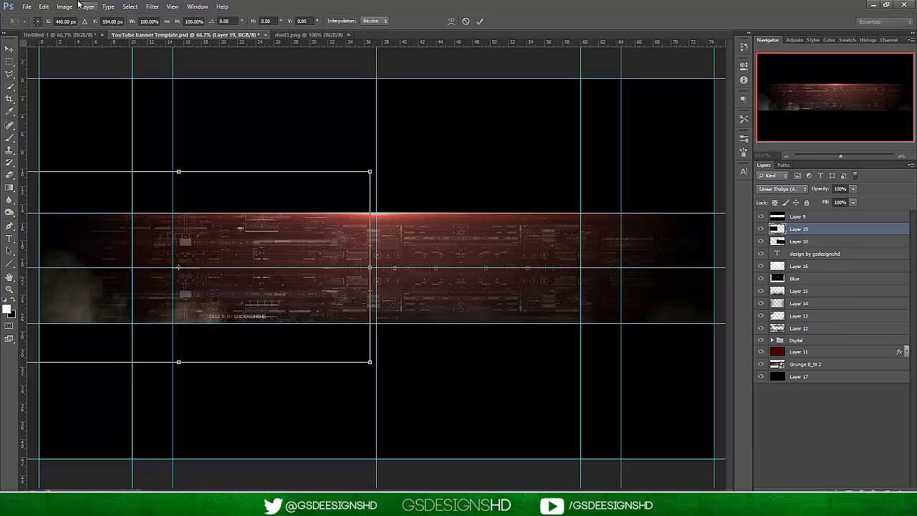
click(46, 5)
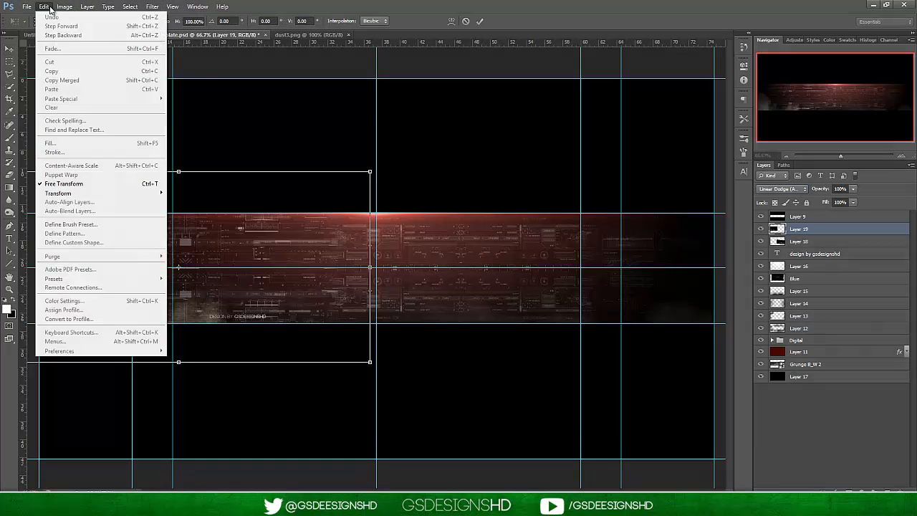
click(480, 21)
Apply a Black & White adjustment with the Default preset to the dust on Layer 19.
click(64, 6)
mouse_move(107, 33)
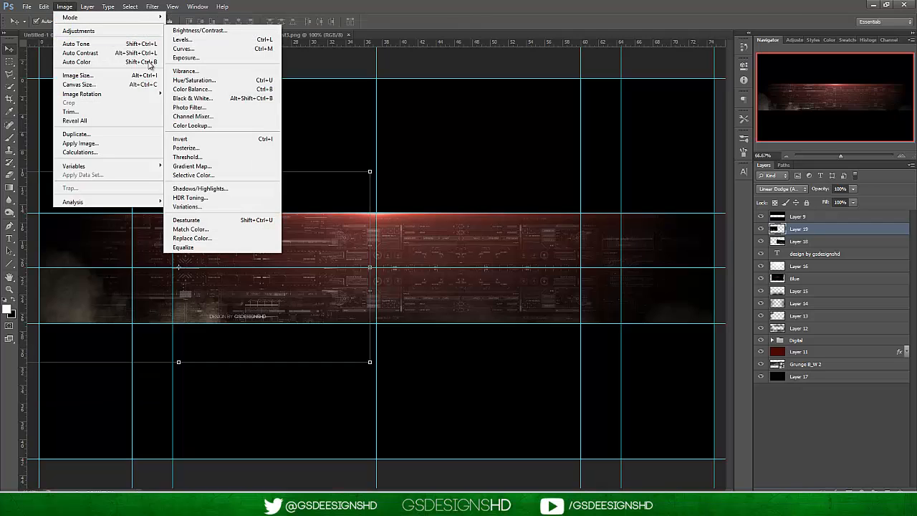
click(220, 100)
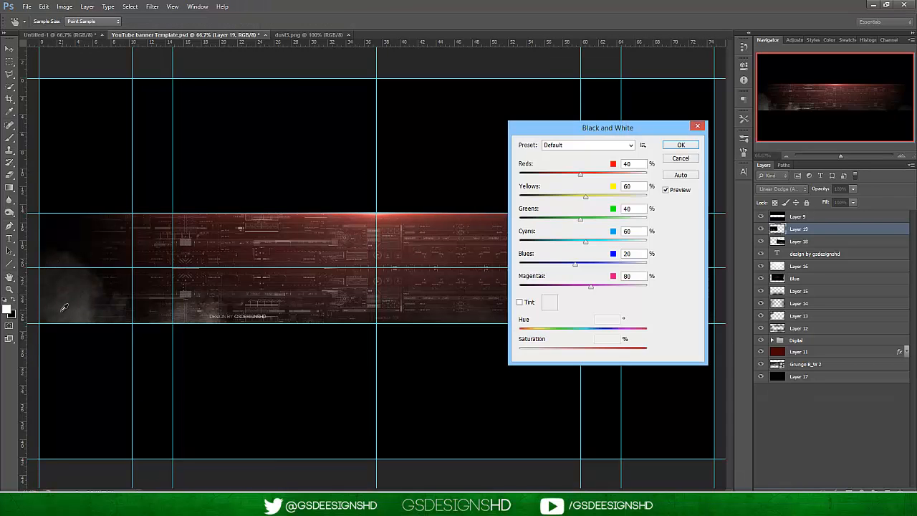
click(678, 146)
key(v)
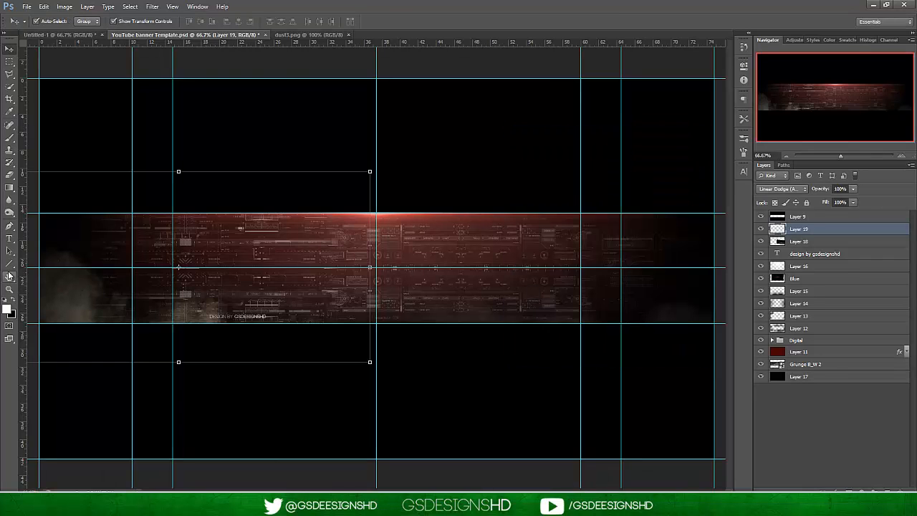
Rotate the dust on Layer 19 about 12 degrees counterclockwise and shift it toward the banner's lower-left edge.
drag(370, 170, 367, 124)
drag(86, 307, 63, 315)
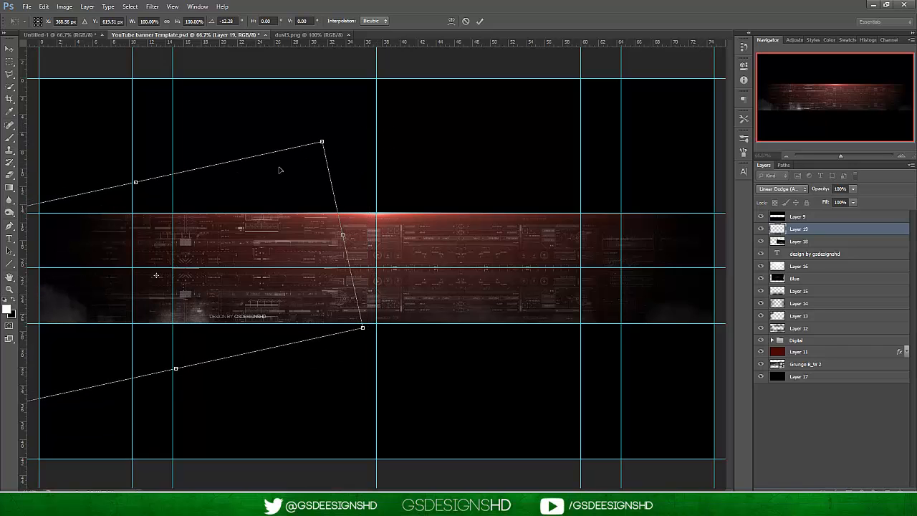
key(Return)
Move the dust layers, Layer 18 and Layer 19, below Layer 12 and directly above the Digital group.
shift+click(827, 243)
drag(826, 243, 819, 332)
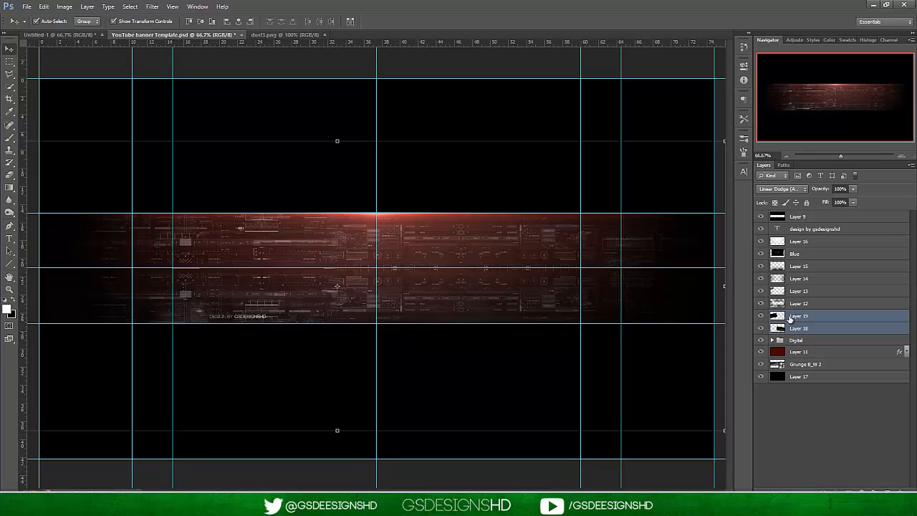
click(816, 328)
click(852, 189)
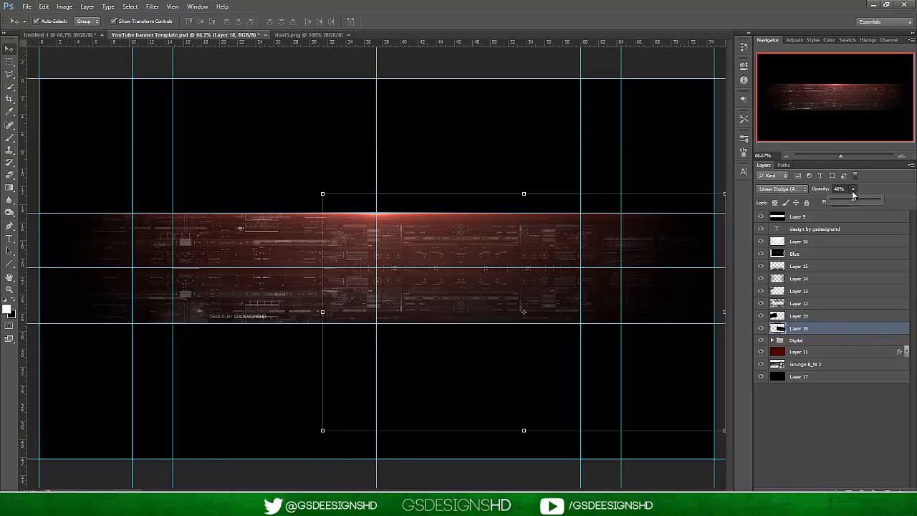
click(858, 411)
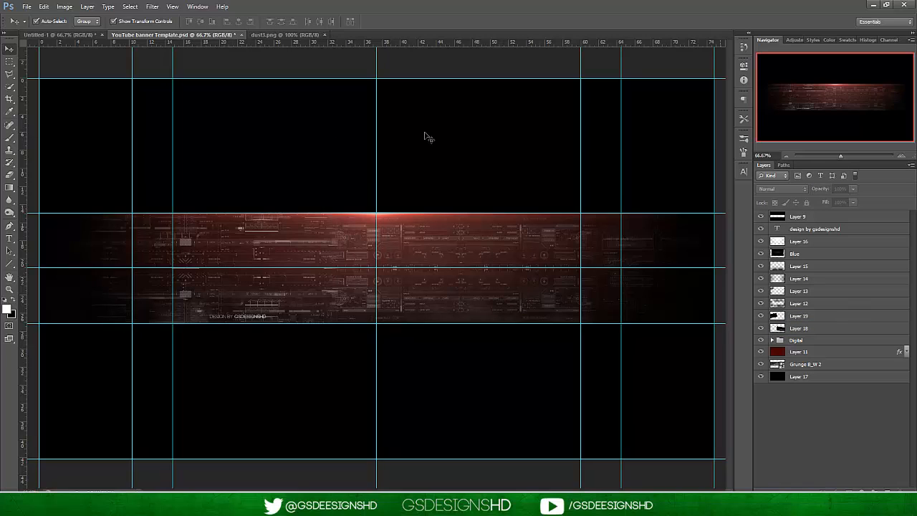
Hide the guides to examine the whole banner, and show them again.
click(172, 6)
click(182, 139)
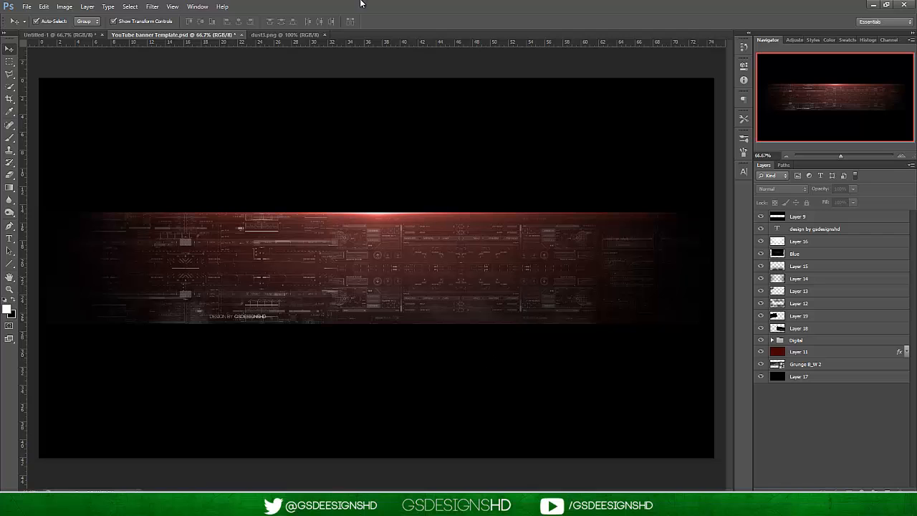
click(176, 6)
click(175, 138)
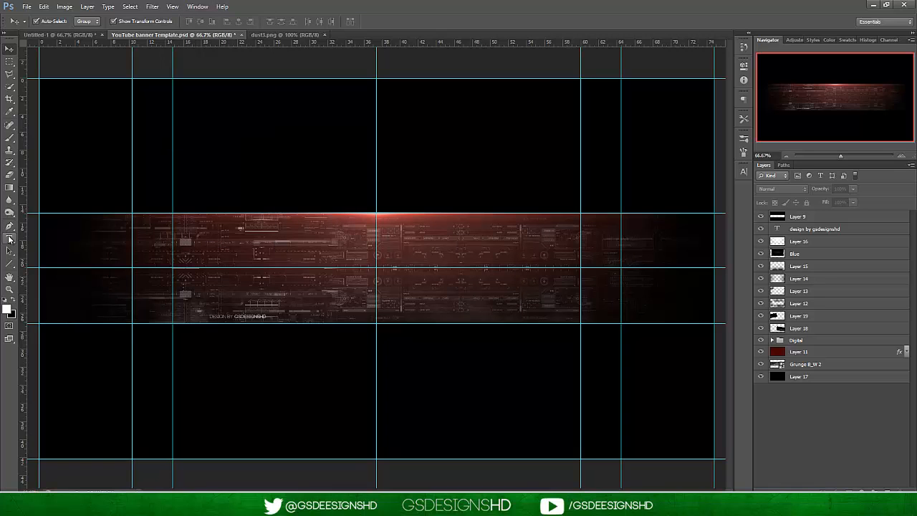
Add the white text "NAME" left of the banner's center and set its tracking to 0.
click(9, 239)
click(251, 265)
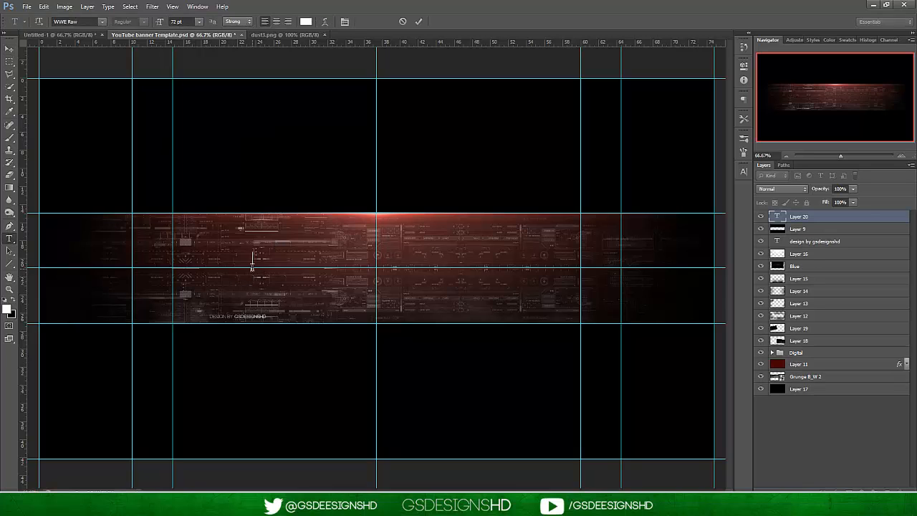
text(NAME)
drag(250, 266, 337, 266)
click(743, 172)
click(705, 203)
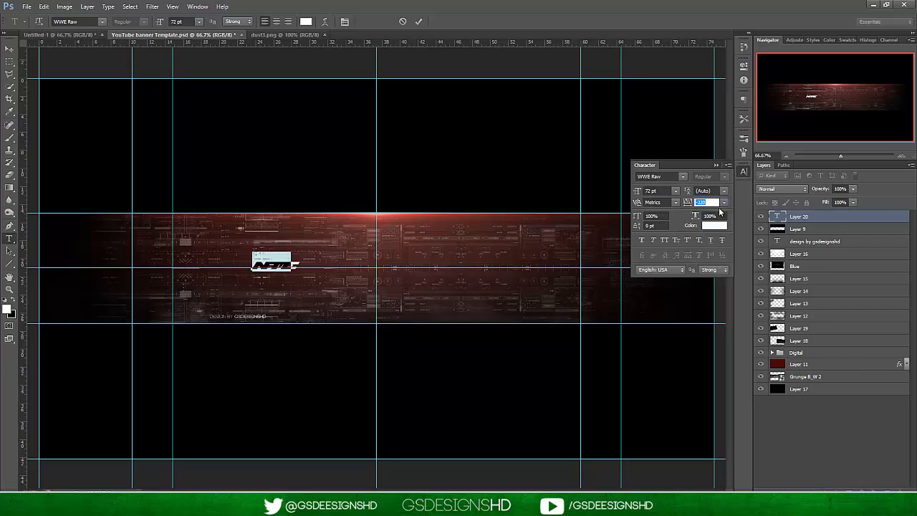
text(0)
key(Return)
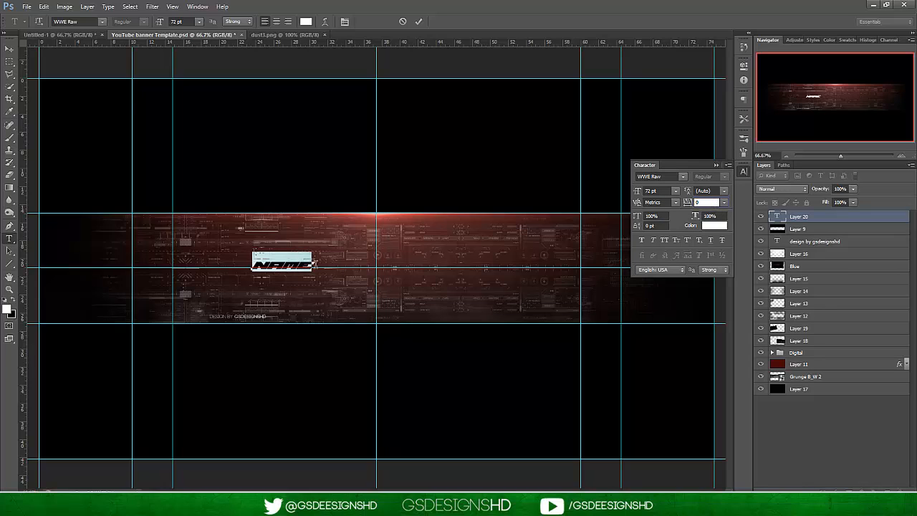
Change the NAME text's font to Bebas and center the text where the middle guides cross.
click(84, 21)
text(Bebas)
key(Return)
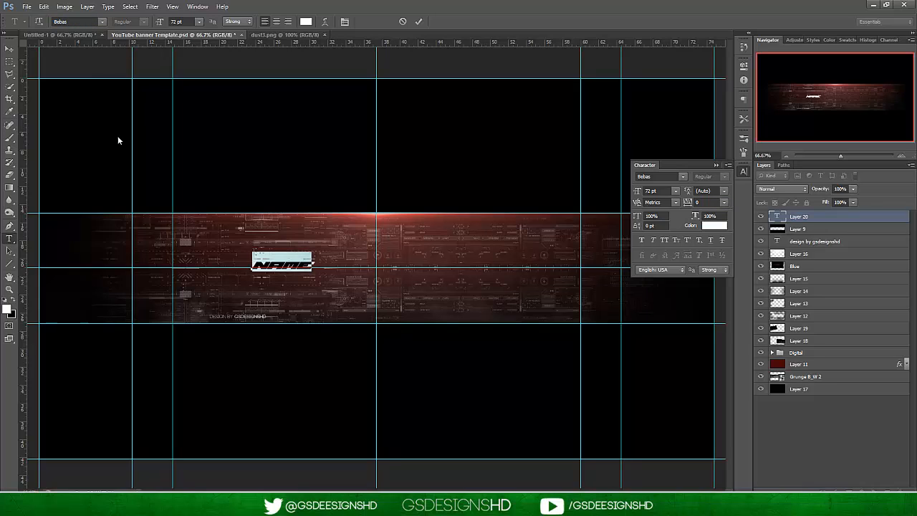
click(5, 50)
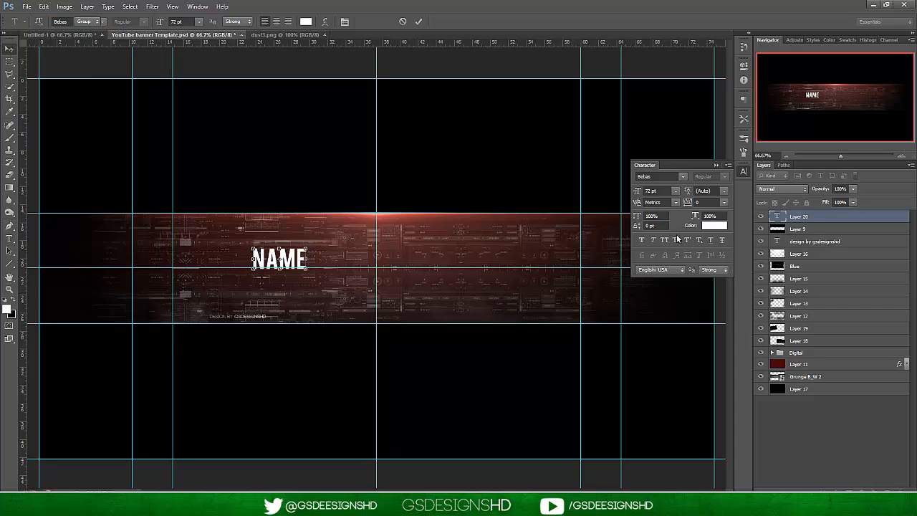
drag(290, 257, 386, 268)
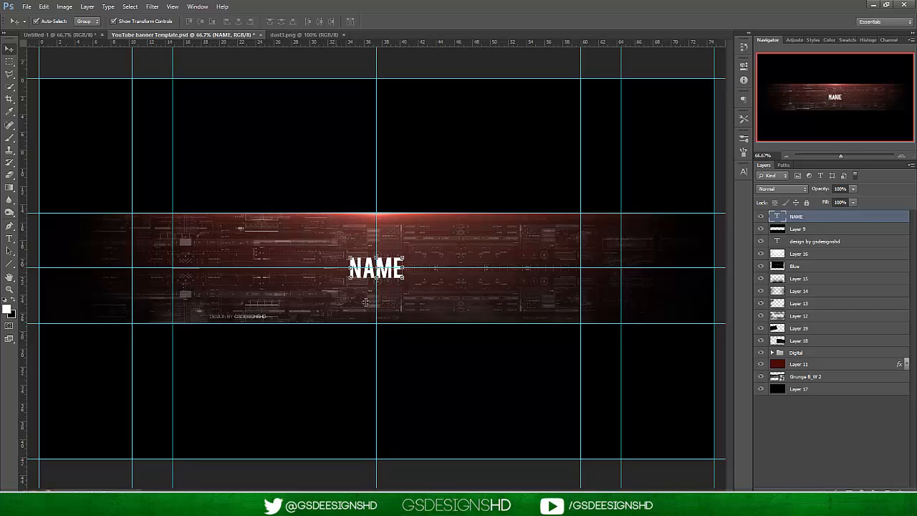
Close dust3.png and rasterize the NAME text layer in the banner document.
click(900, 156)
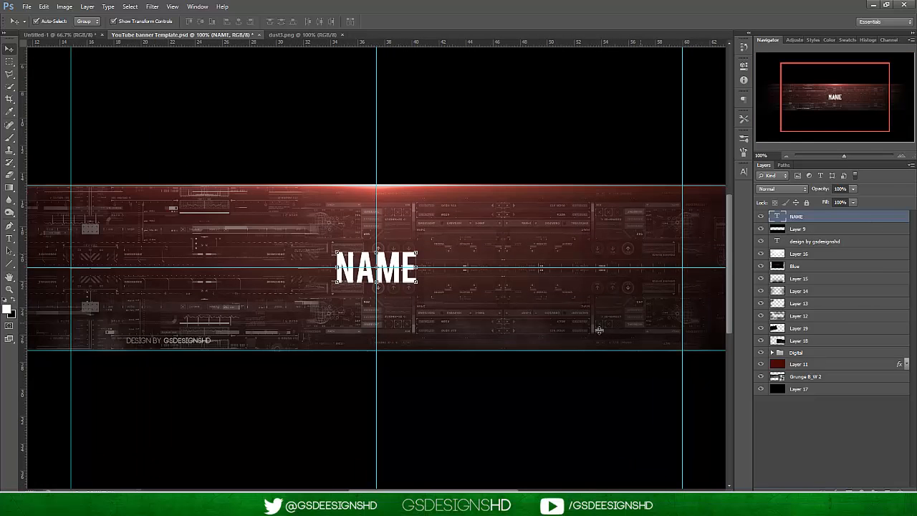
click(780, 414)
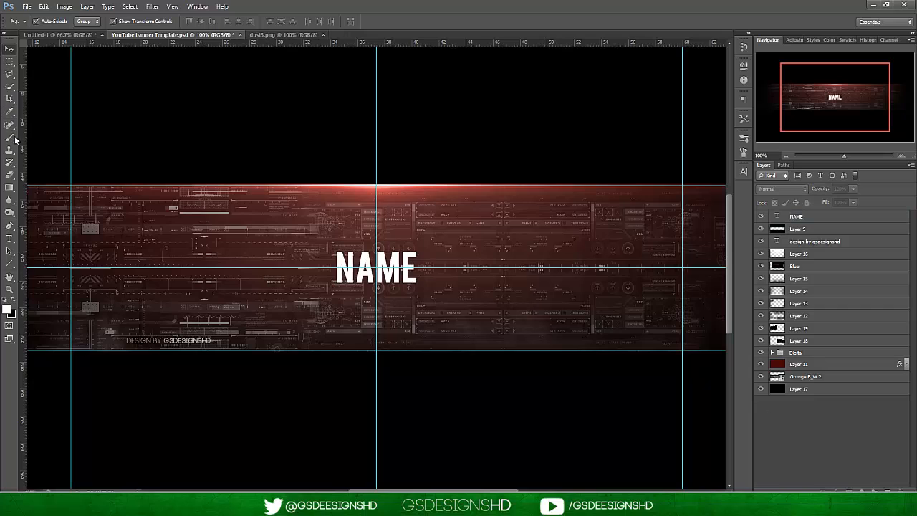
click(9, 62)
click(824, 218)
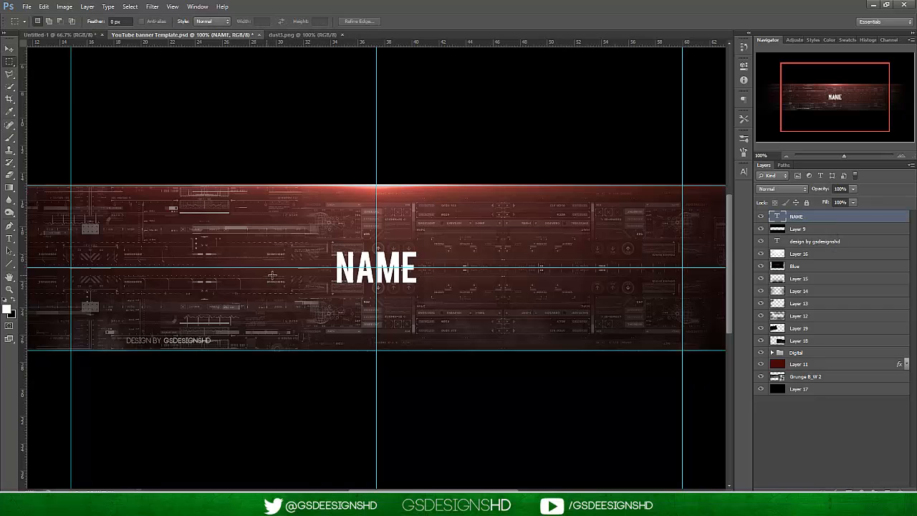
click(343, 32)
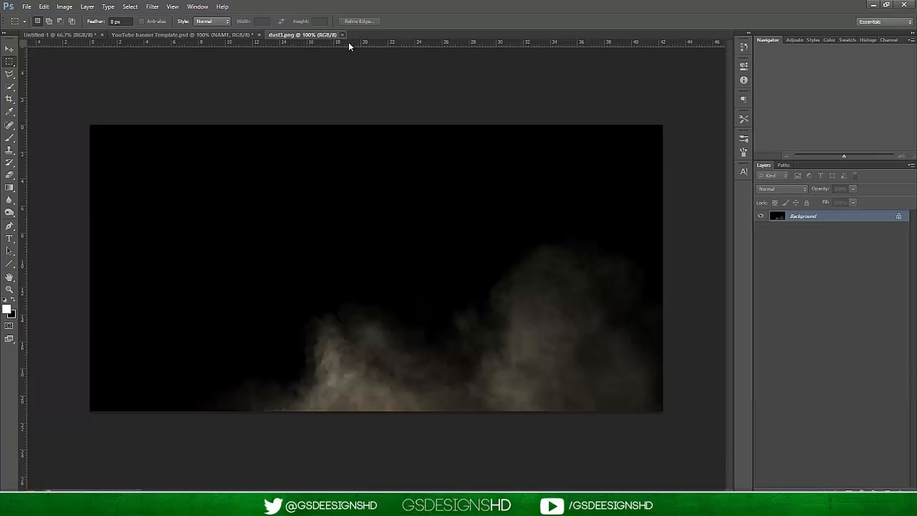
click(343, 36)
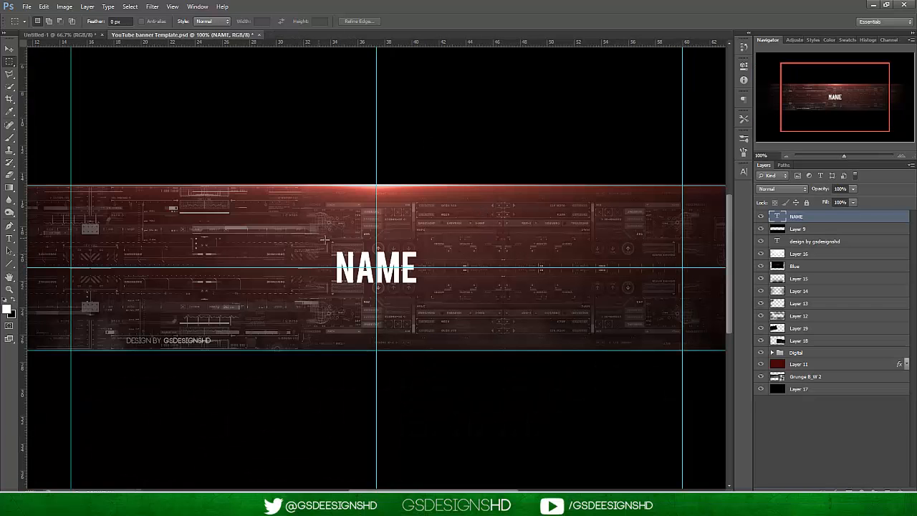
right_click(823, 215)
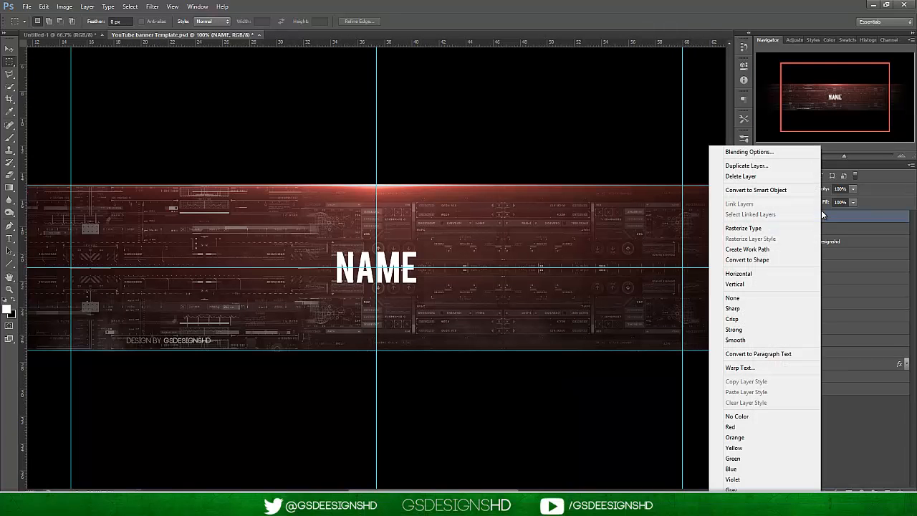
click(743, 228)
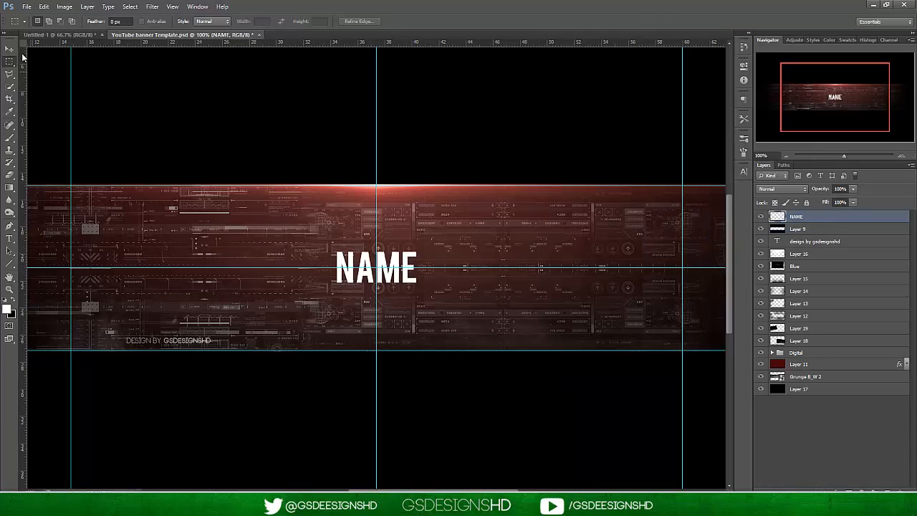